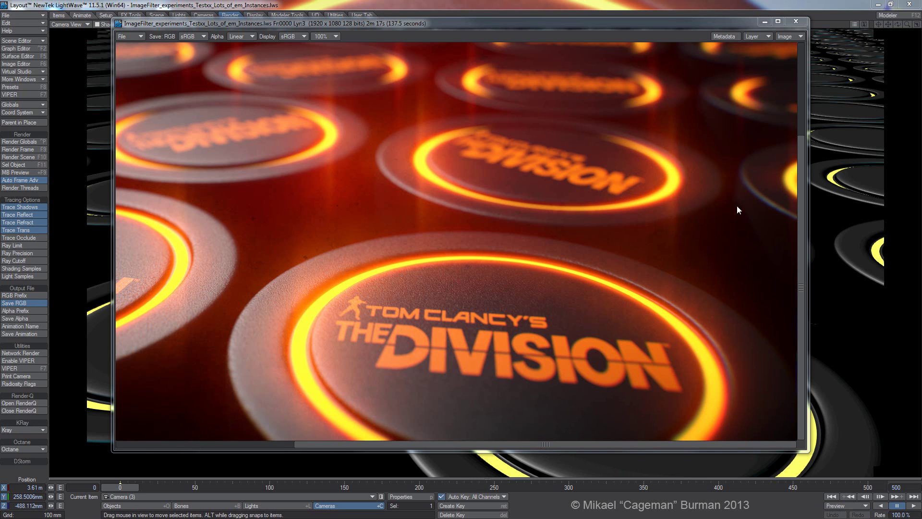
Step: Examine the background and foreground areas of the rendered image of the glowing discs
left_click_drag(799, 152, 805, 51)
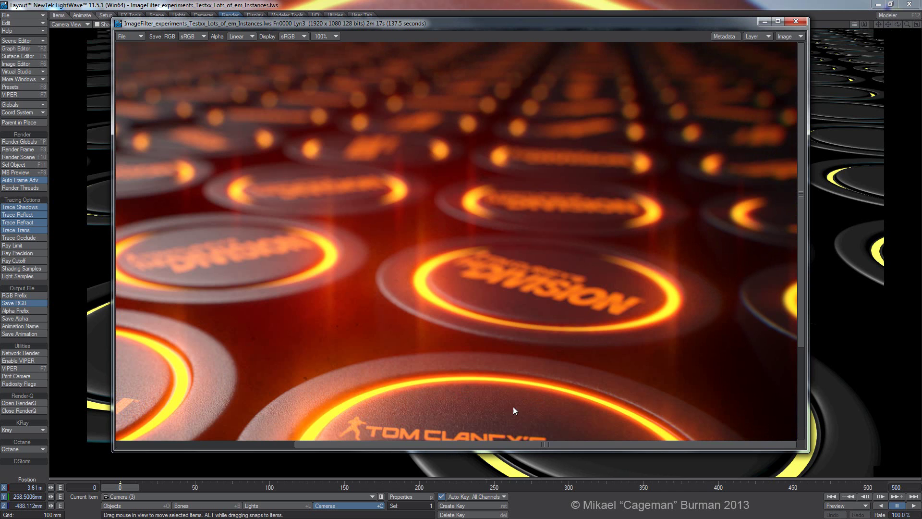
left_click_drag(459, 443, 508, 415)
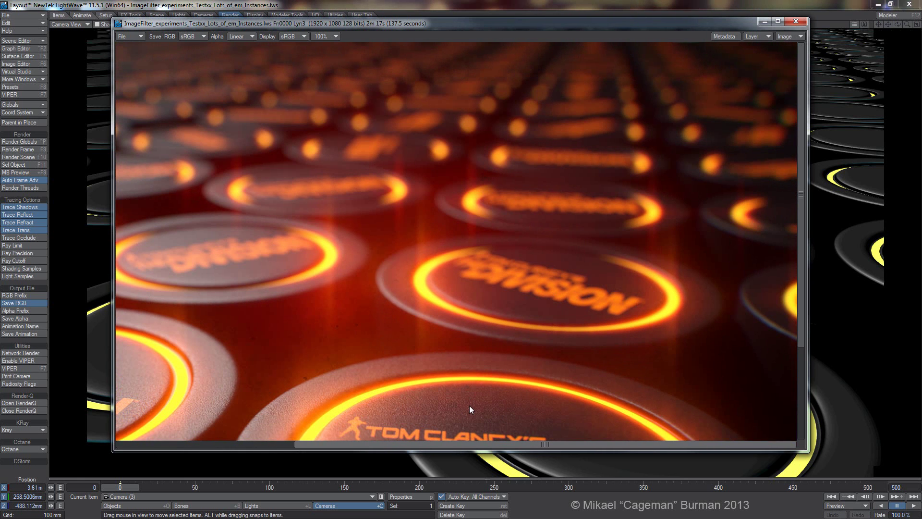
left_click_drag(798, 178, 773, 249)
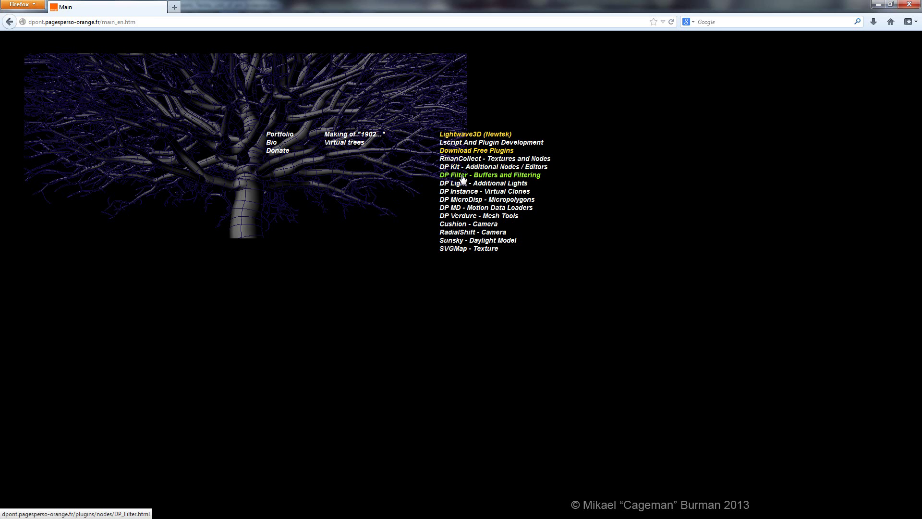
Step: Open the DP Filter page on the plugin site, examine its download versions for LightWave, and return to LightWave Layout
left_click(511, 177)
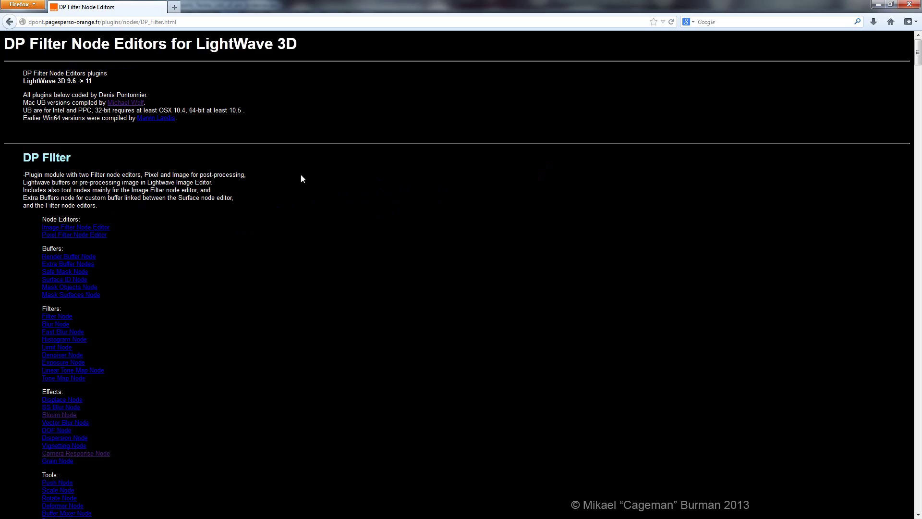
middle_click(397, 155)
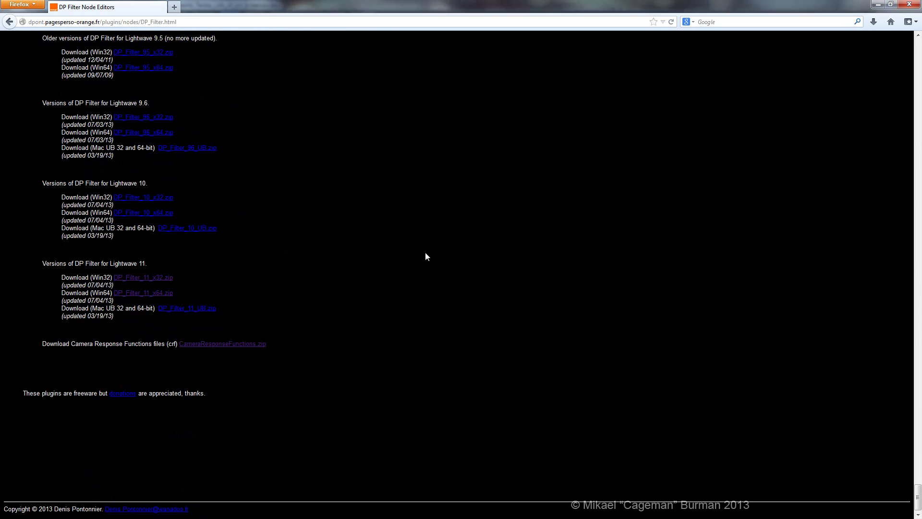
middle_click(409, 329)
left_click(404, 268)
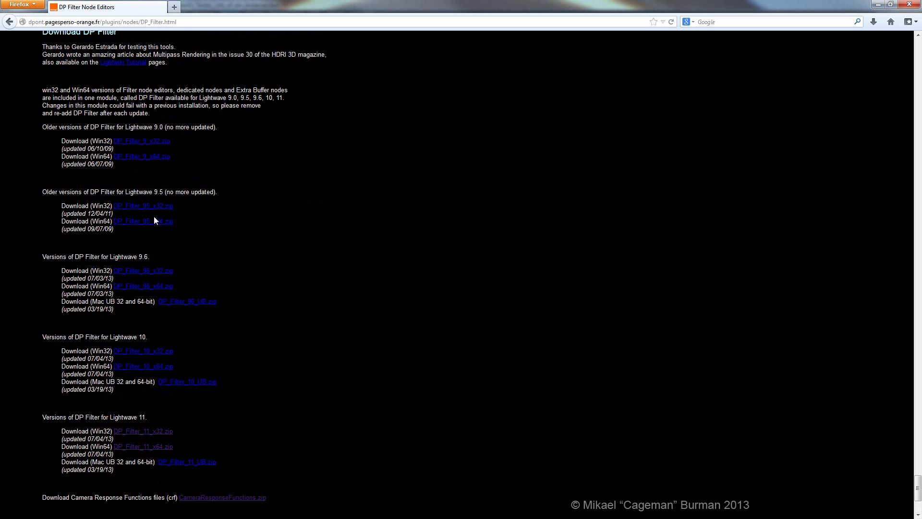
middle_click(386, 319)
left_click(380, 335)
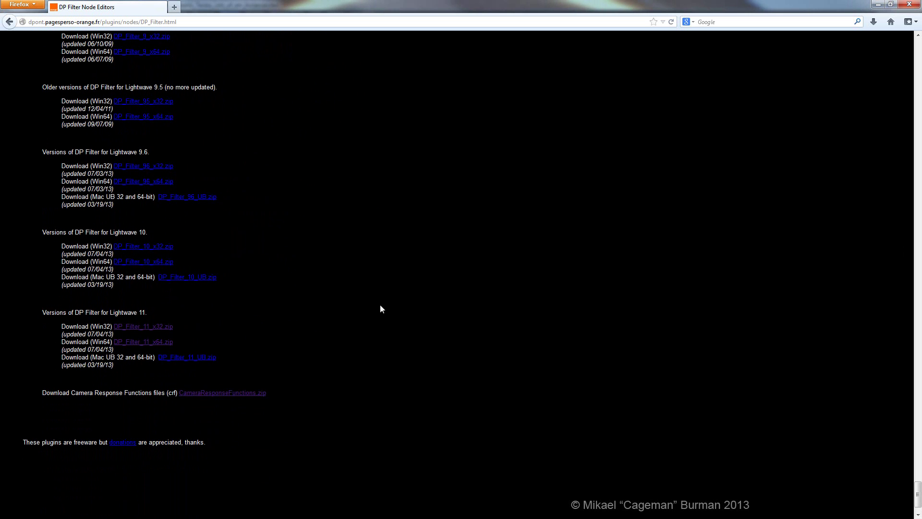
scroll(384, 293, "up", 2)
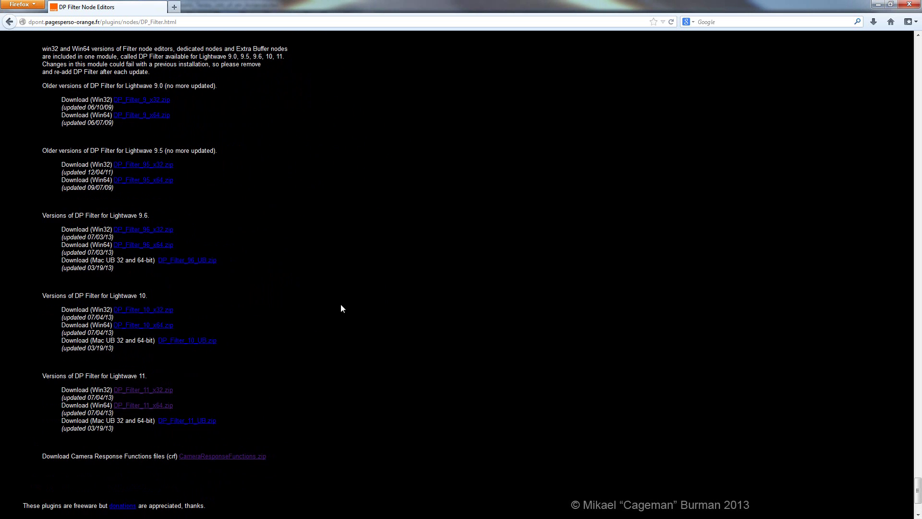
middle_click(331, 382)
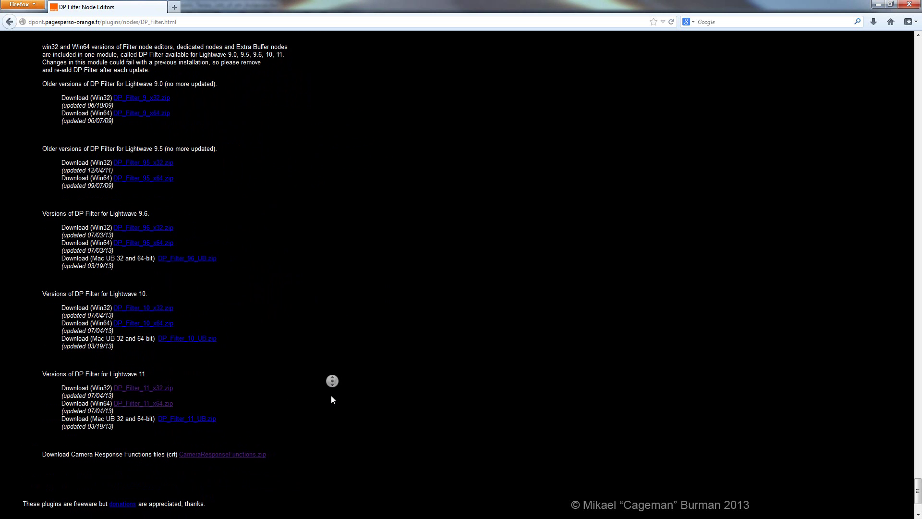
left_click(330, 395)
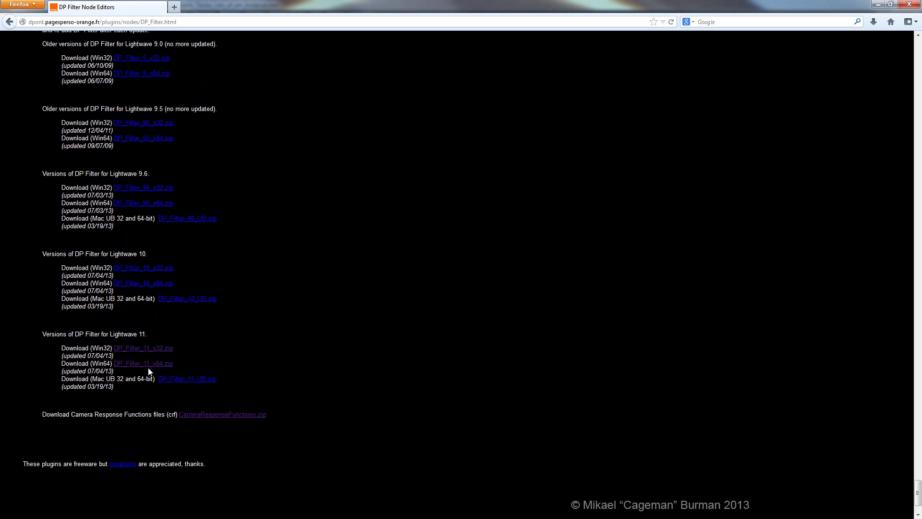
middle_click(354, 356)
left_click(312, 385)
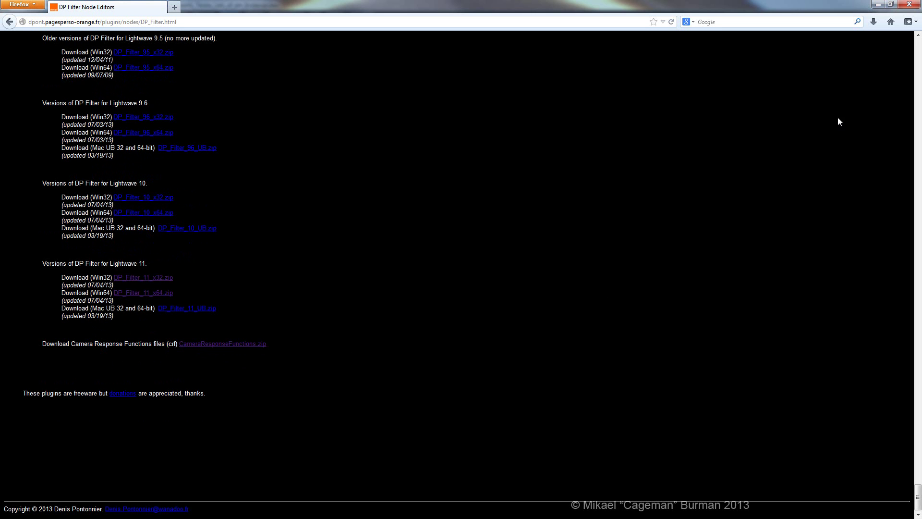
left_click(882, 6)
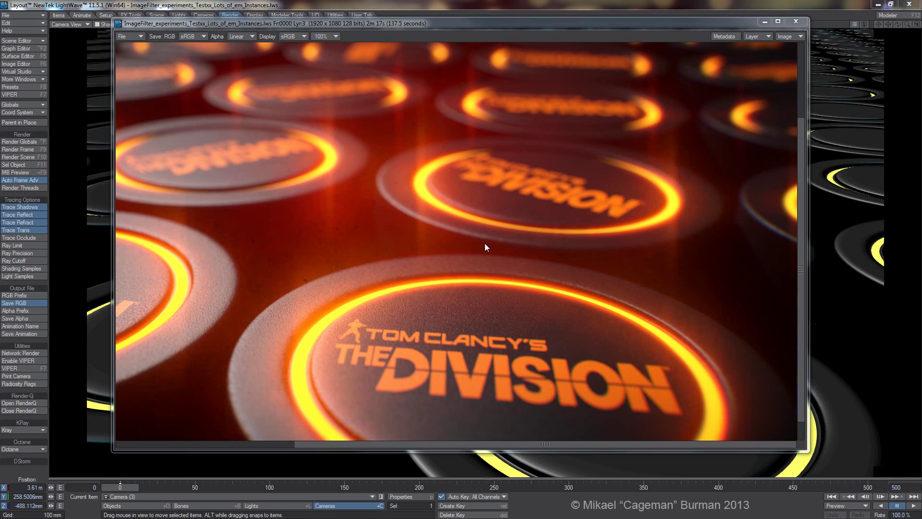
Step: Move the render status aside, let it continue, and close the rendered image window
mouse_move(404, 27)
left_mouse_down()
mouse_move(395, 25)
mouse_move(410, 38)
mouse_move(390, 37)
left_mouse_up()
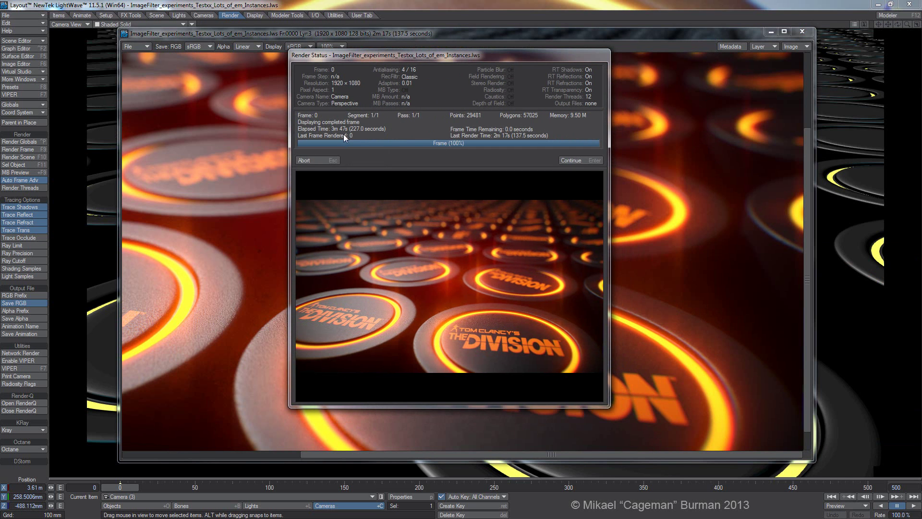
left_click_drag(360, 59, 410, 96)
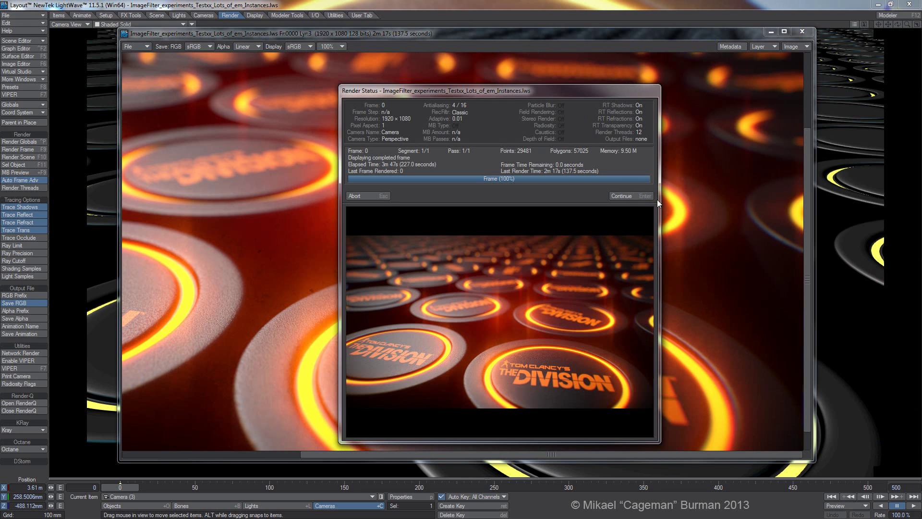
left_click(627, 196)
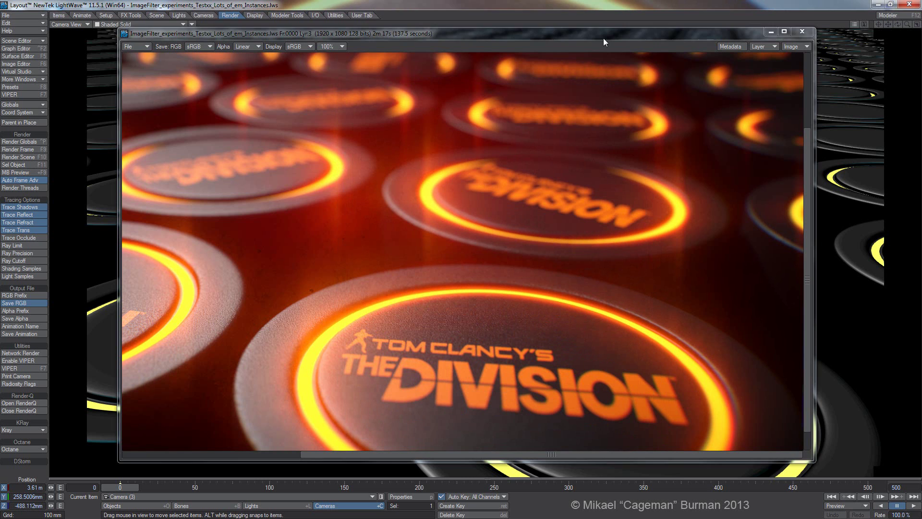
left_click_drag(603, 38, 598, 31)
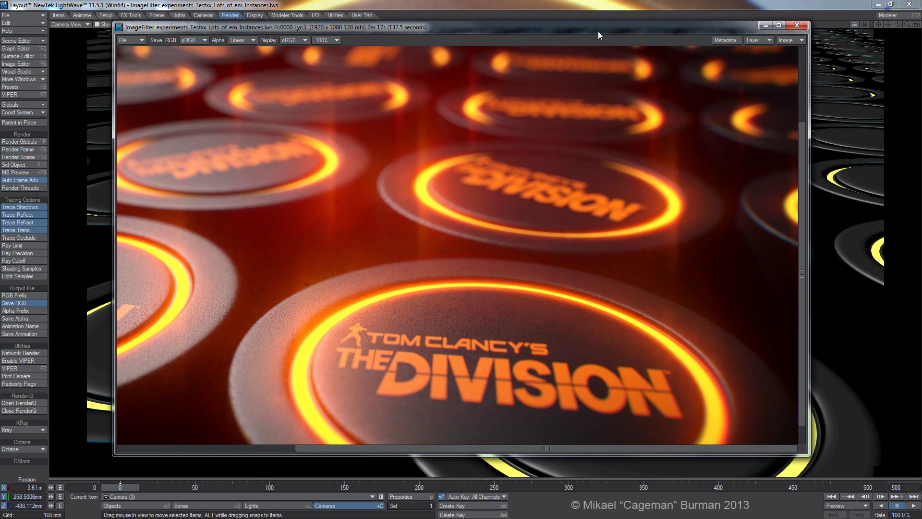
left_click(800, 27)
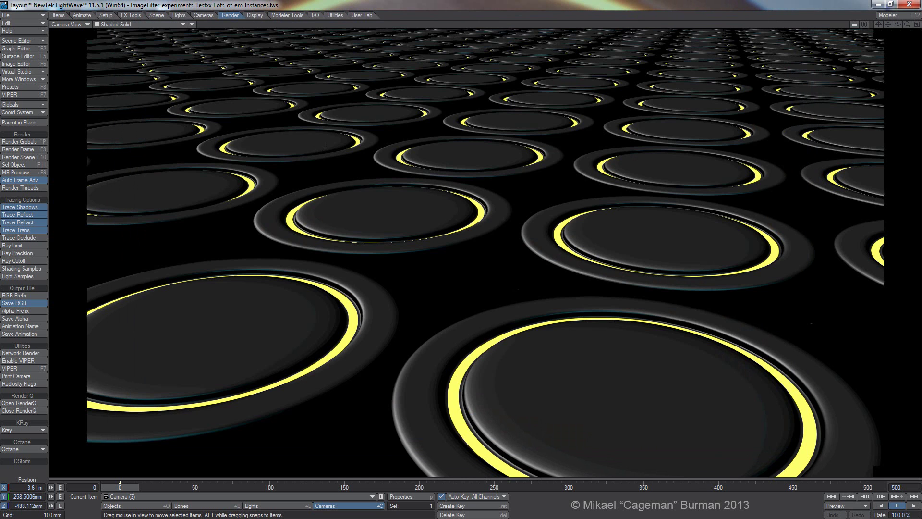
key("o")
left_click_drag(479, 88, 389, 79)
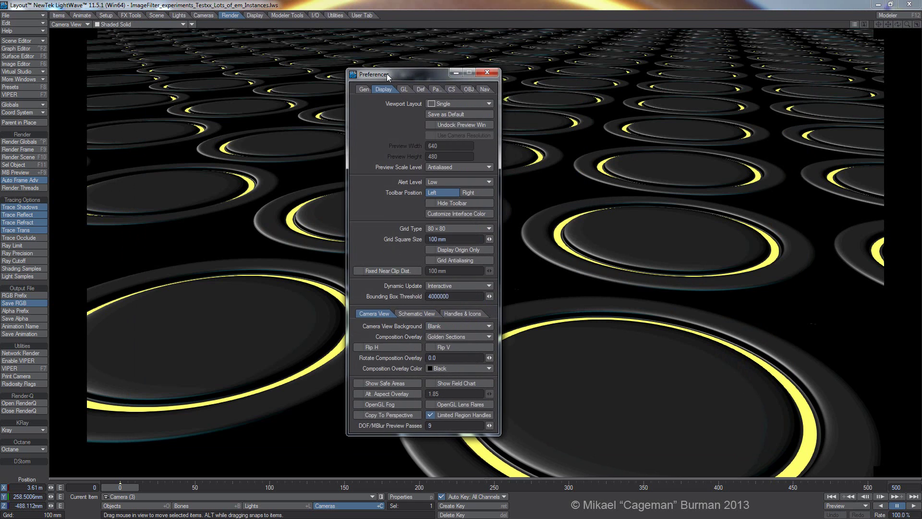
left_click(485, 74)
Step: Turn off adaptive sampling for the camera and set its resolution multiplier to 50%
left_click(420, 496)
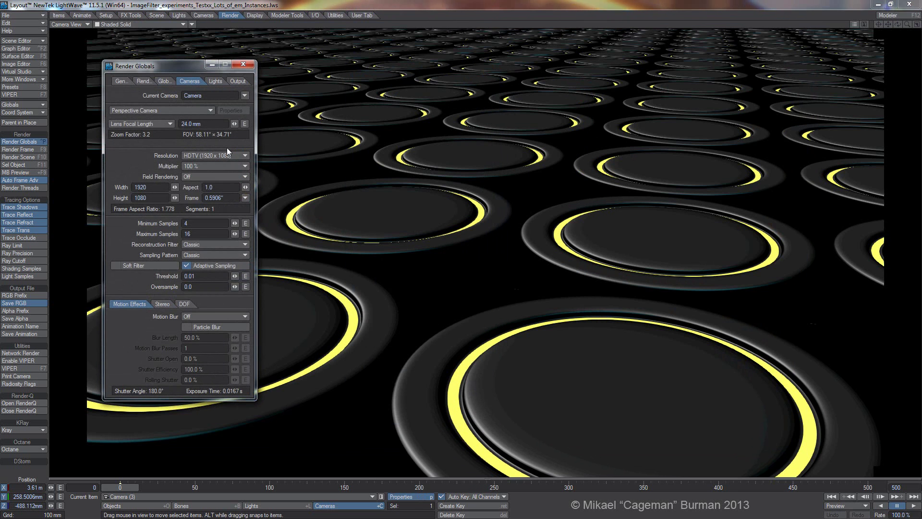
left_click(199, 266)
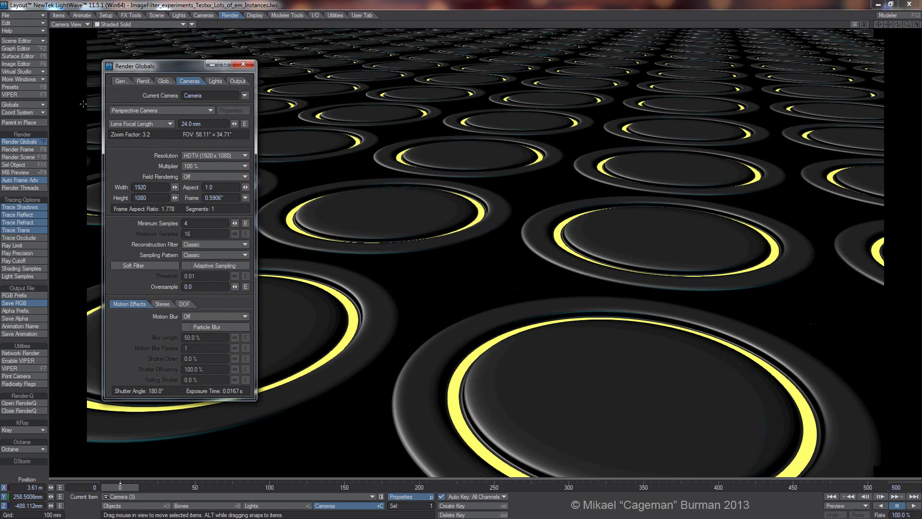
left_click(205, 167)
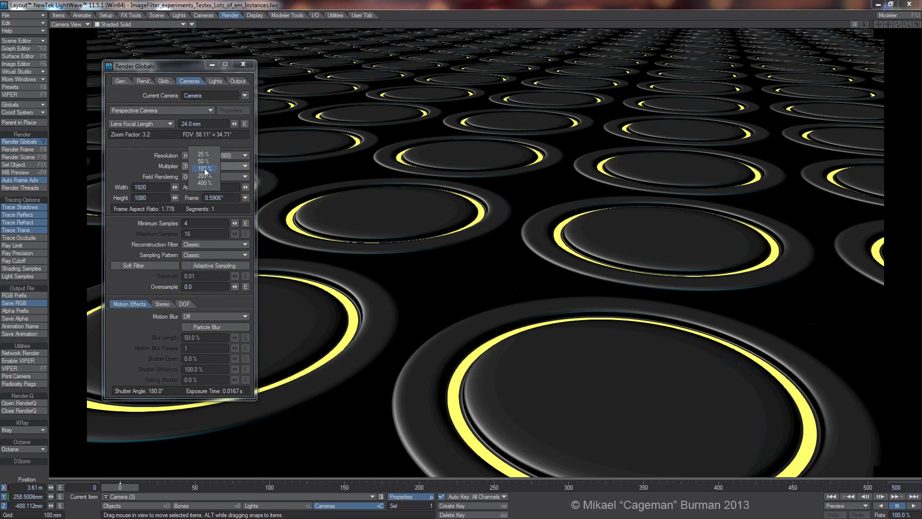
left_click(203, 161)
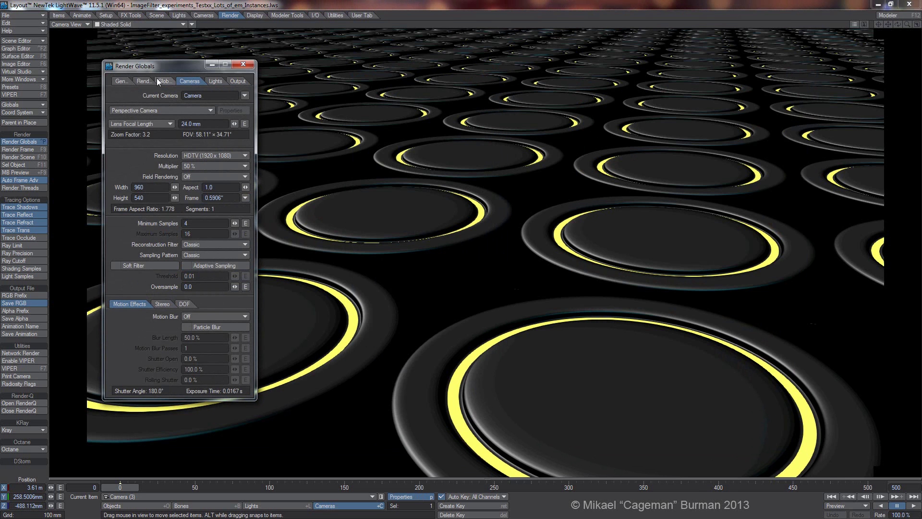
left_click_drag(157, 70, 144, 68)
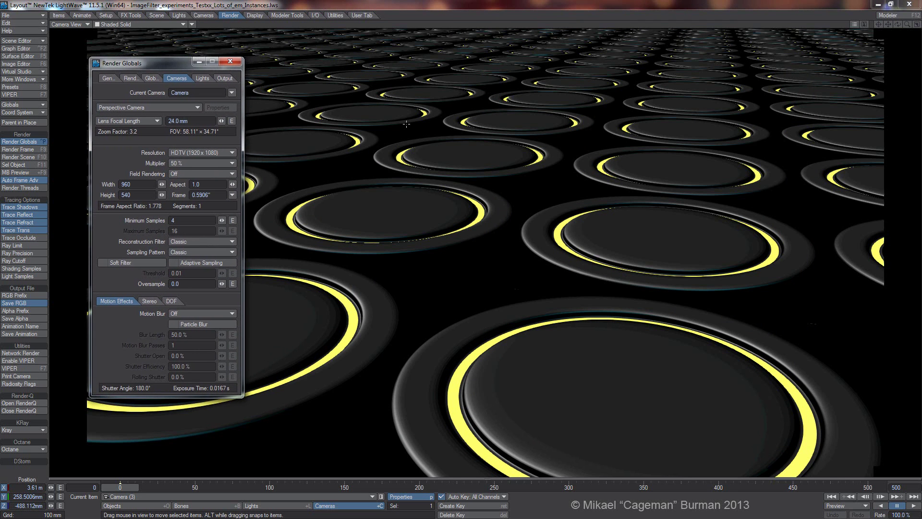
Step: Open the node network of the Node Image Filter in the processing effects and examine its chain of nodes
key("ctrl+F8")
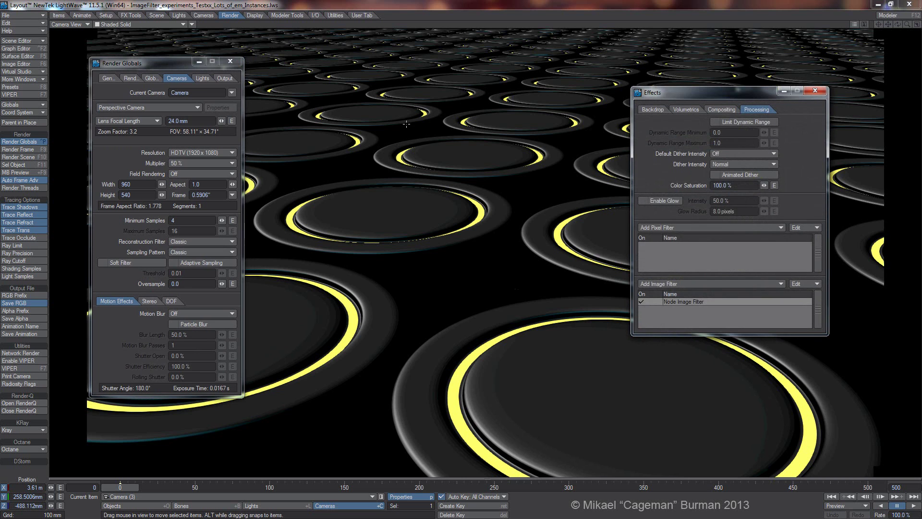
double_click(688, 301)
left_click_drag(528, 179, 665, 146)
left_click_drag(500, 122, 449, 152)
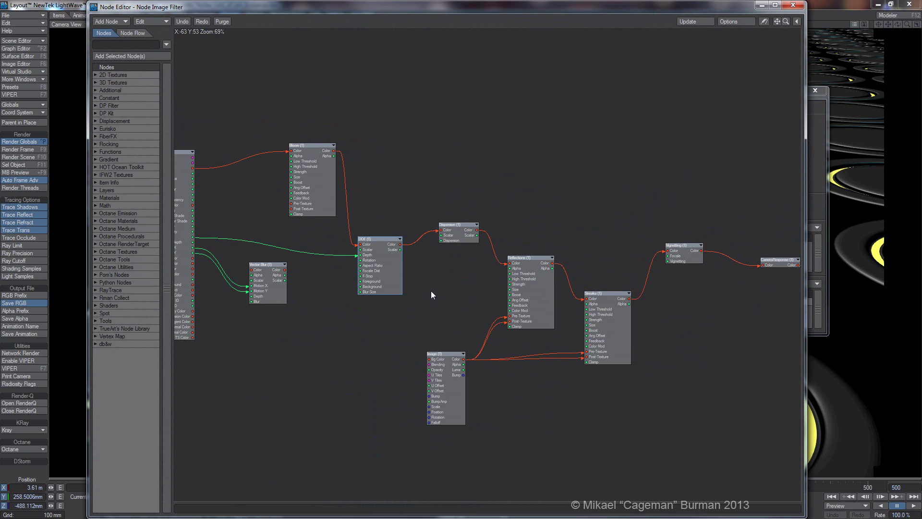
left_click_drag(478, 199, 483, 164)
left_click_drag(554, 214, 462, 216)
left_click_drag(403, 172, 506, 168)
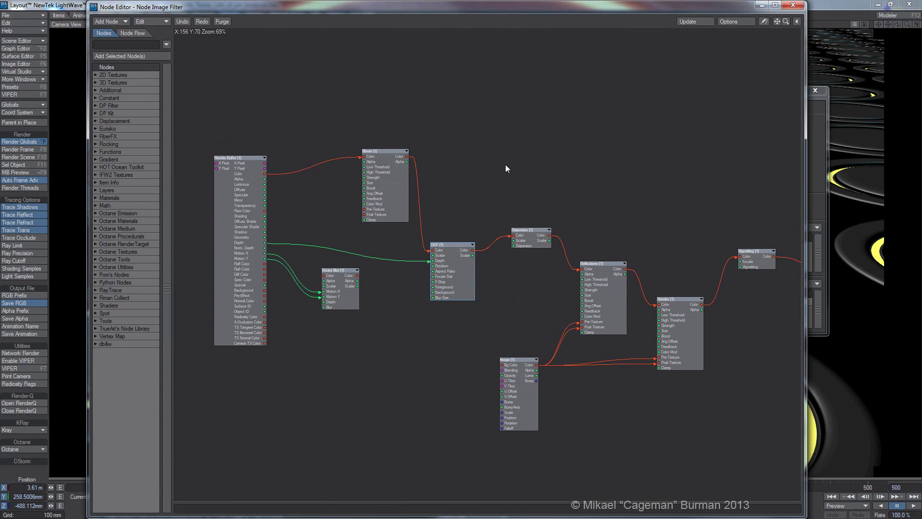
left_click_drag(785, 21, 515, 301)
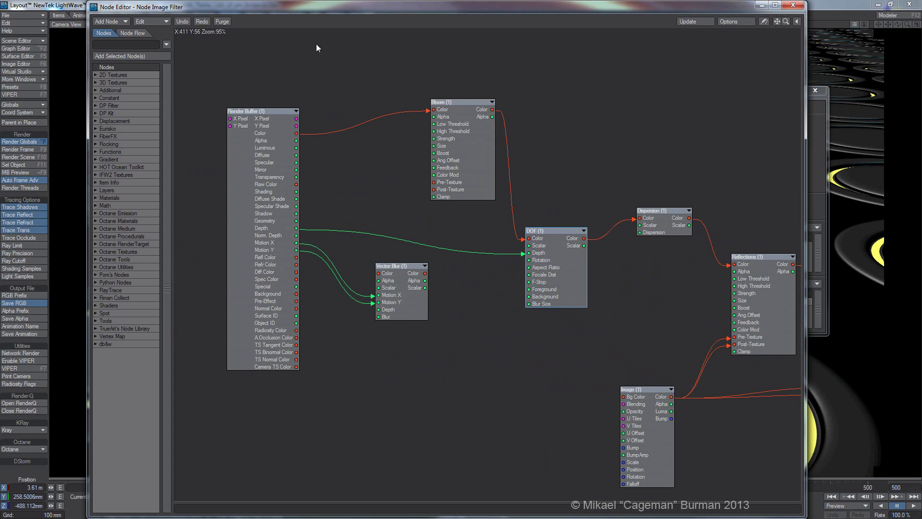
Step: Move the node editor out of the way of the camera view and select the object Thing (1)
left_click_drag(250, 11, 910, 37)
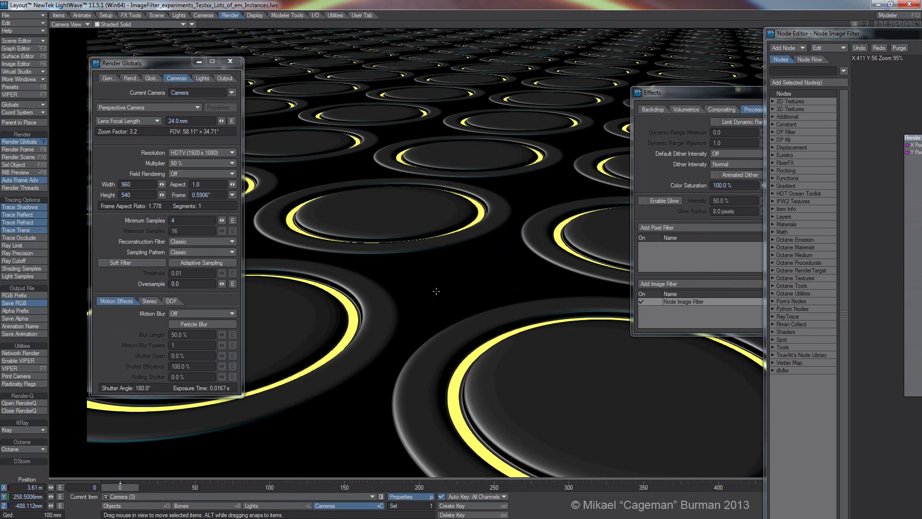
left_click_drag(860, 35, 464, 32)
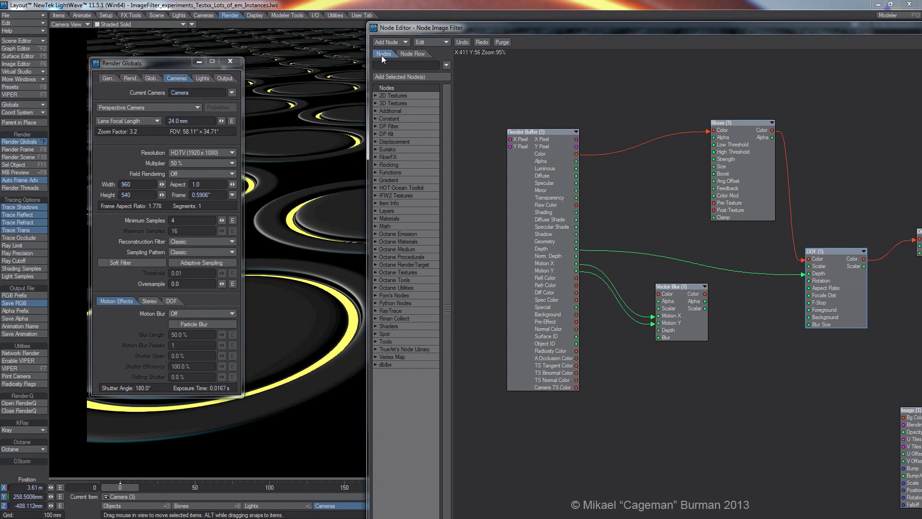
left_click_drag(397, 29, 917, 31)
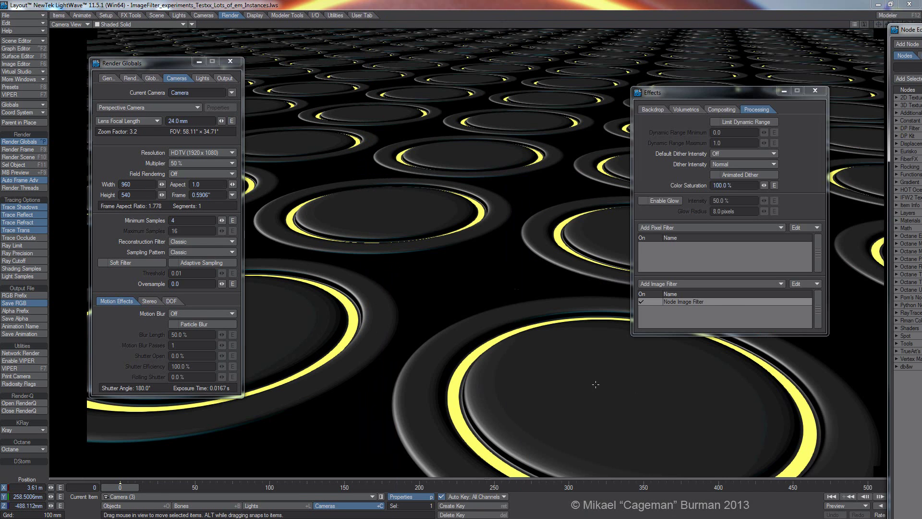
key("shift+o")
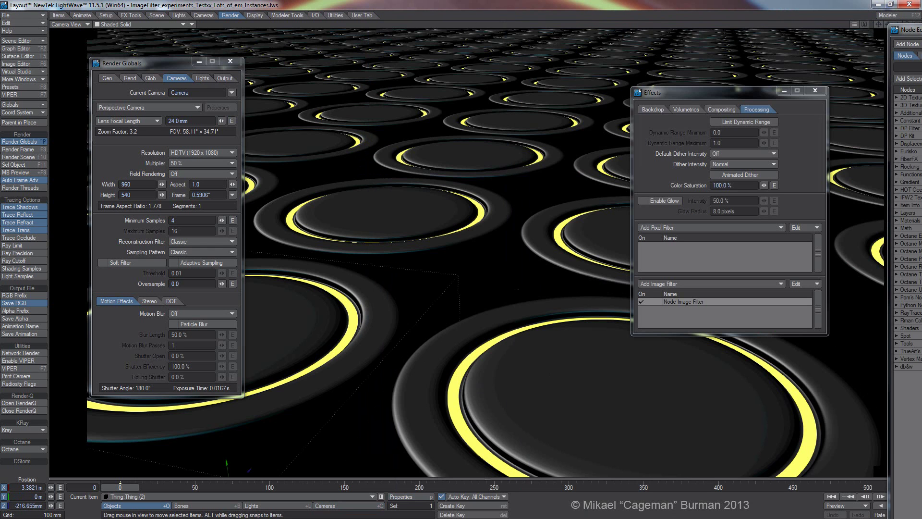
left_click(506, 386)
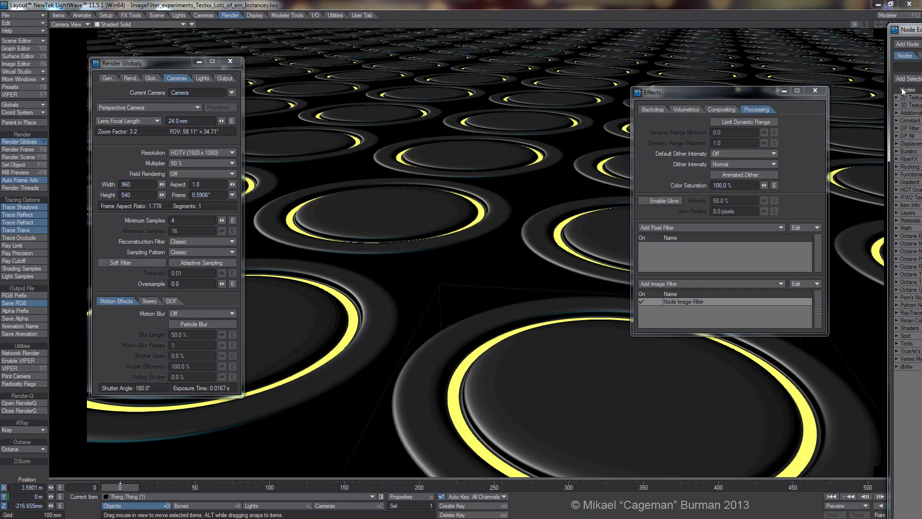
Step: Bring the node editor back into full view and nudge the Vector Blur node slightly upward
left_click_drag(918, 31, 29, 4)
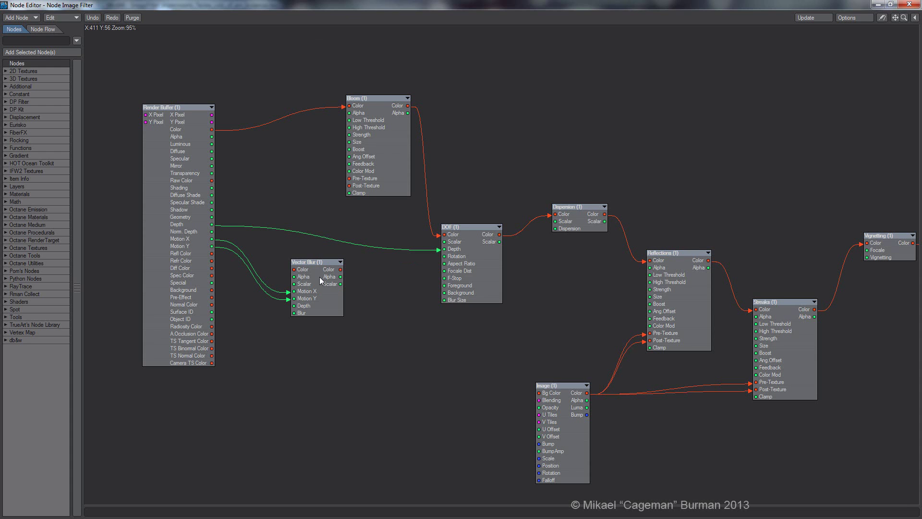
mouse_move(315, 286)
left_mouse_down()
mouse_move(326, 292)
mouse_move(316, 284)
left_mouse_up()
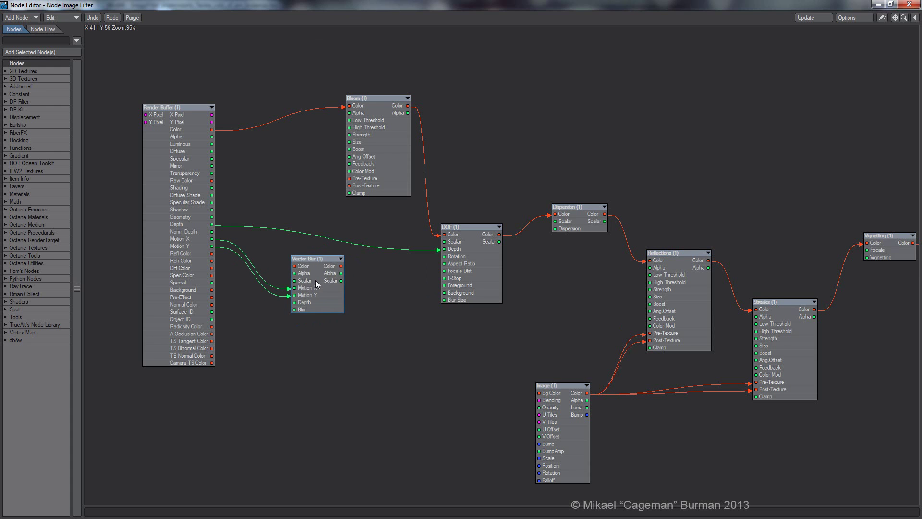
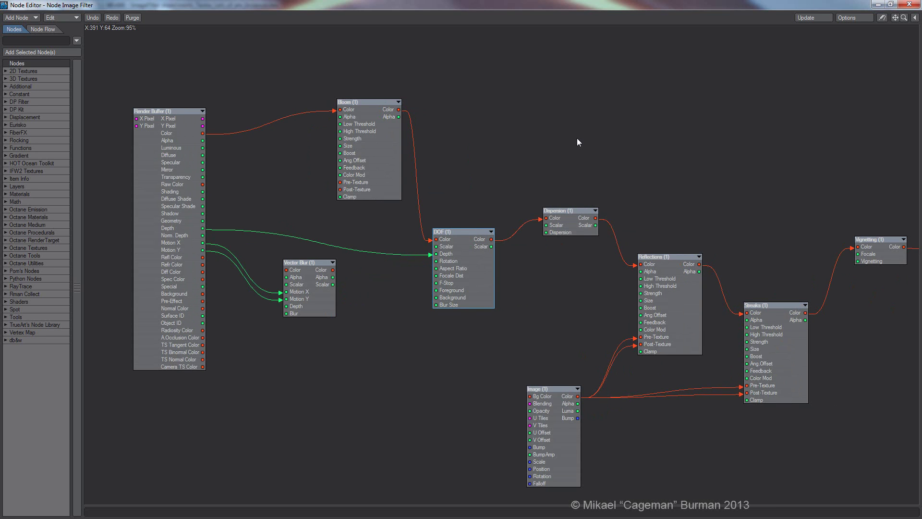
Step: Tidy the node layout by shifting the DOF, Vector Blur and Bloom nodes slightly toward the Render Buffer node
left_click_drag(712, 165, 666, 146, "alt")
left_click_drag(519, 135, 564, 132, "alt")
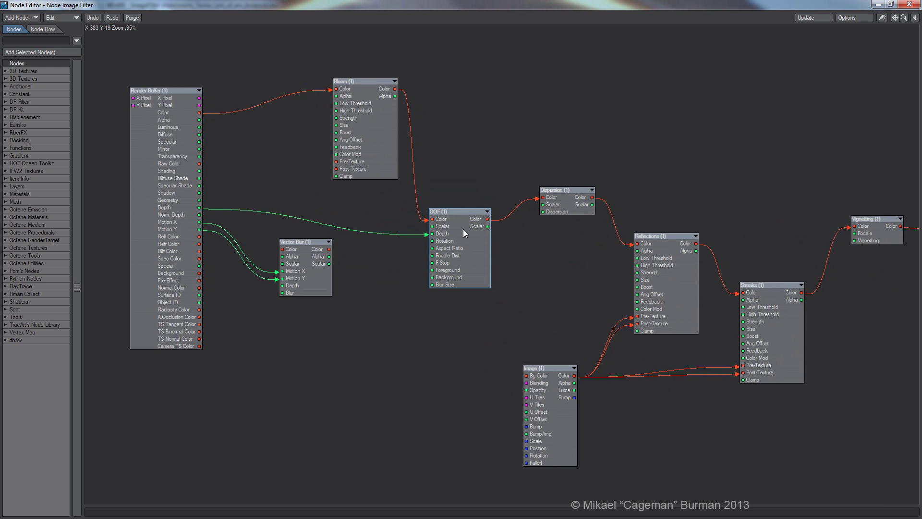
left_click_drag(462, 229, 457, 225)
mouse_move(311, 287)
left_mouse_down()
mouse_move(302, 294)
mouse_move(307, 279)
left_mouse_up()
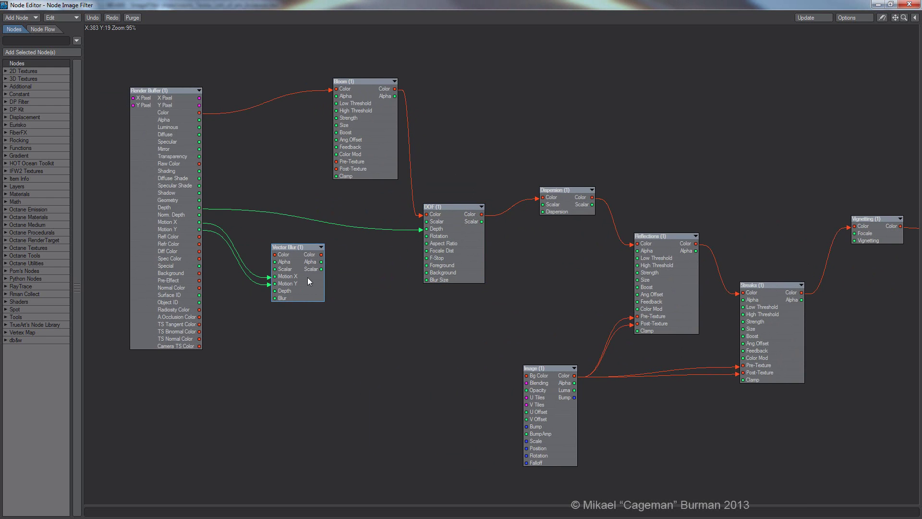
left_click_drag(366, 120, 323, 110)
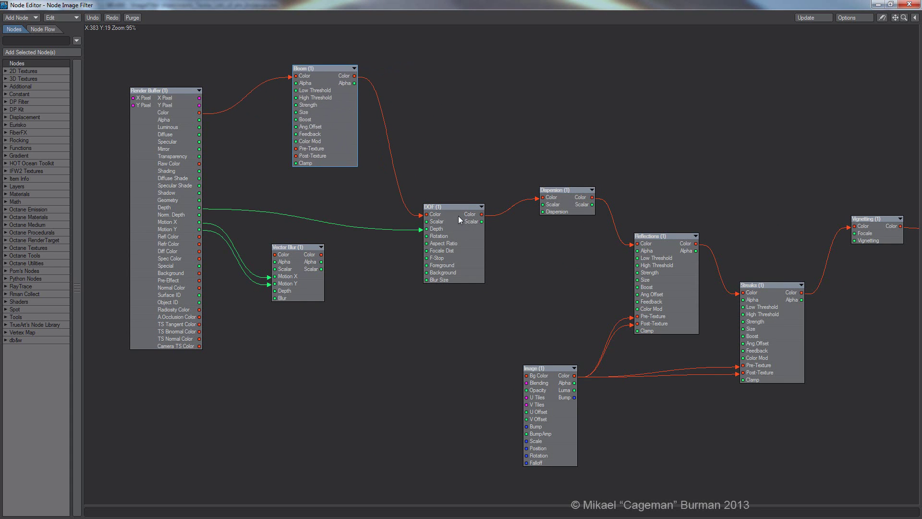
left_click_drag(458, 215, 452, 219)
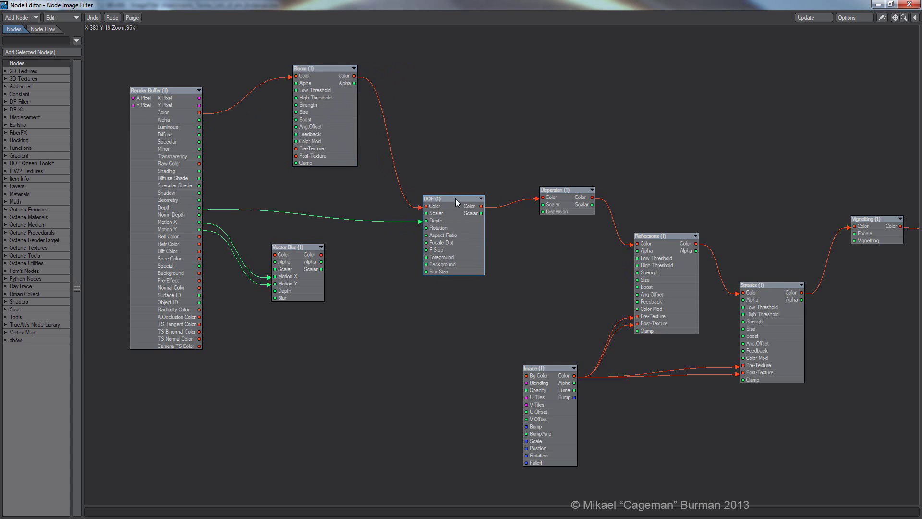
scroll(436, 152, "right", 5)
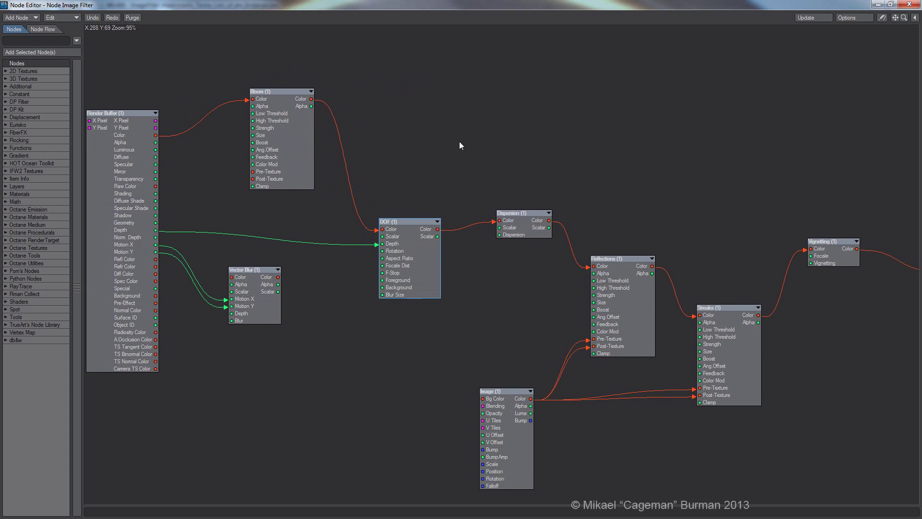
scroll(725, 181, "right", 3)
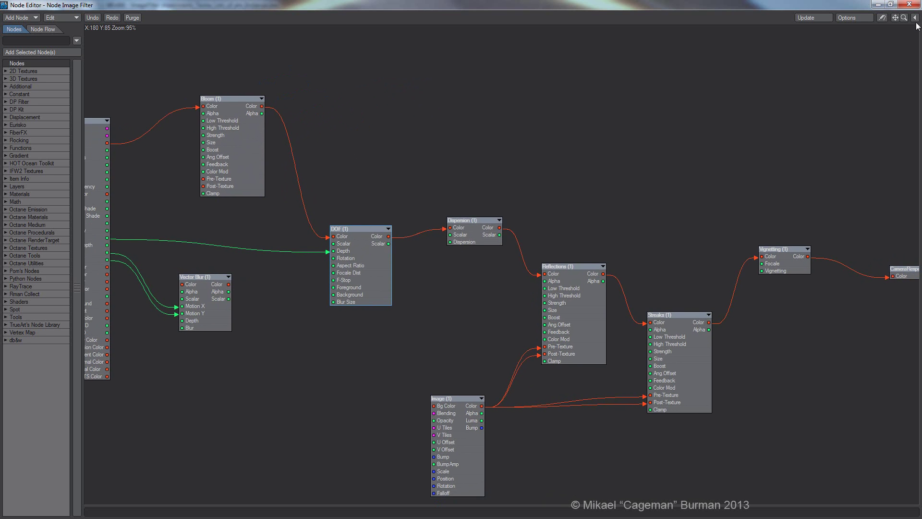
Step: Close the node network, disable the Node Image Filter and render the current frame without post-processing
left_click(909, 5)
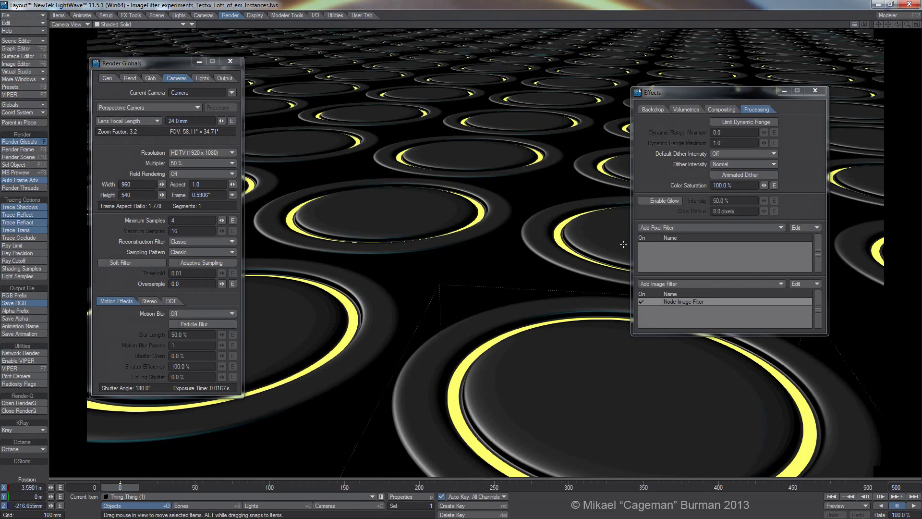
left_click(649, 301)
left_click(315, 8)
key("F9")
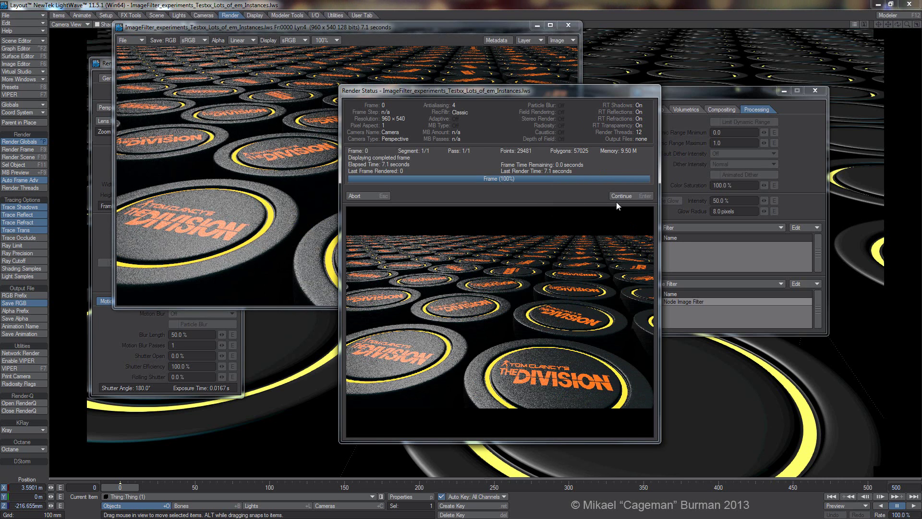
left_click(620, 196)
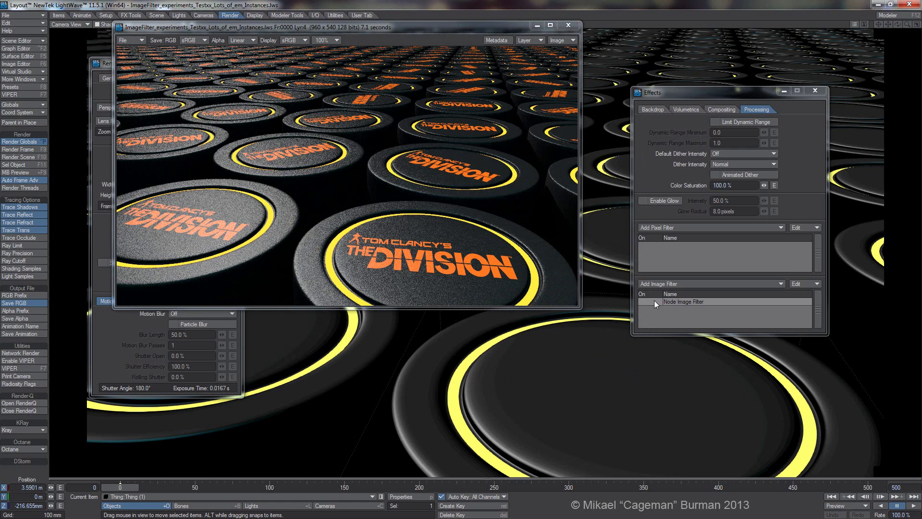
Step: Re-enable the Node Image Filter, reopen its network and connect Bloom's Color output directly to the ImageFilter node's Color input
left_click(684, 301)
double_click(683, 301)
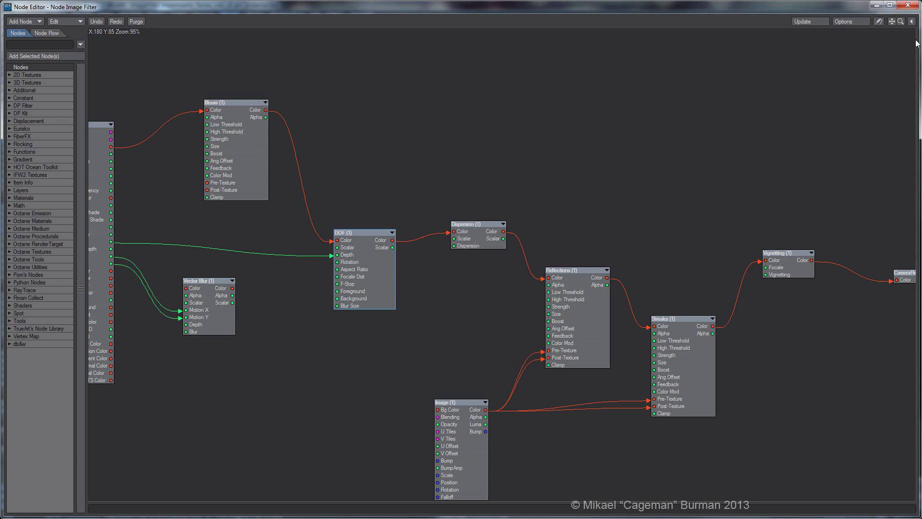
left_click(901, 22)
left_click_drag(687, 153, 633, 163, "alt")
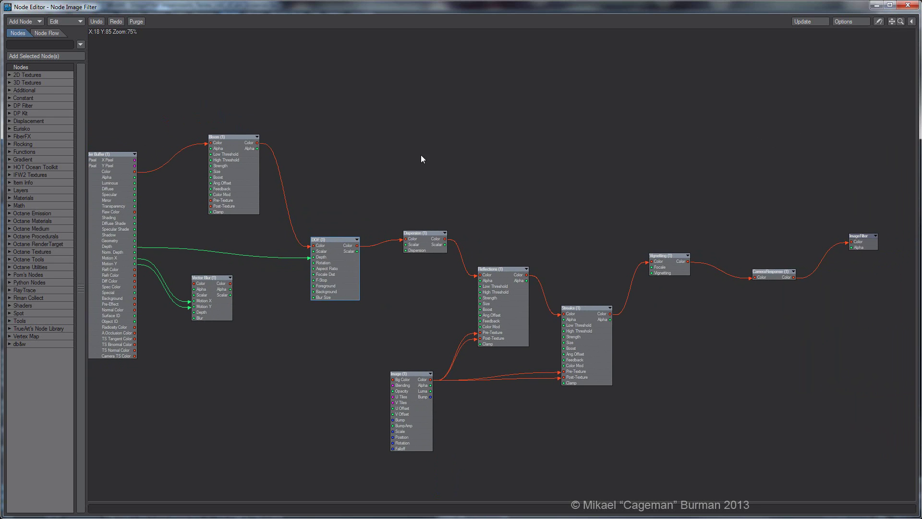
left_click_drag(257, 143, 851, 243)
left_click_drag(707, 160, 678, 124, "alt")
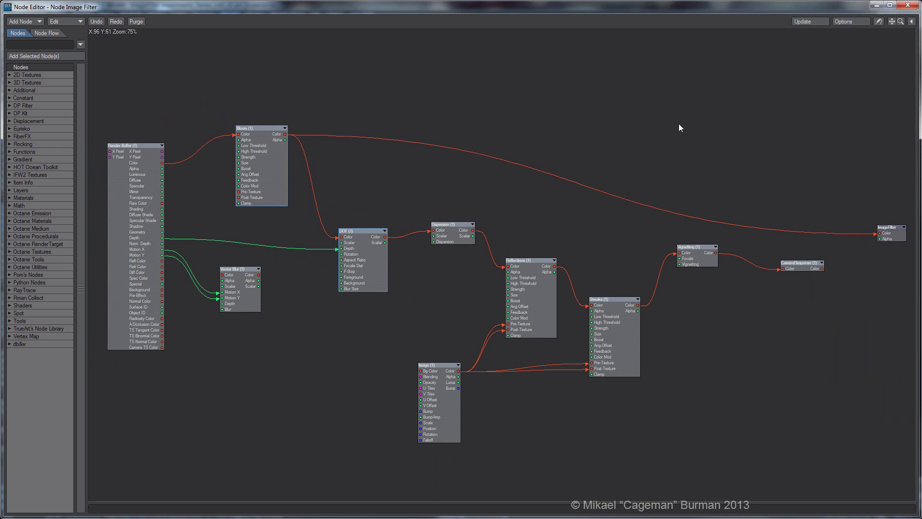
left_click_drag(256, 150, 256, 145)
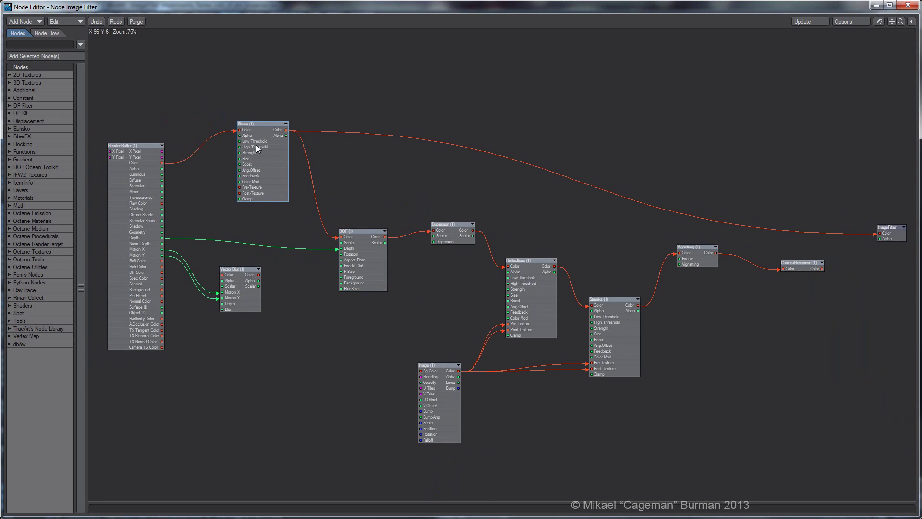
Step: Close the node network and render the current frame with only the Bloom effect applied
left_click(906, 6)
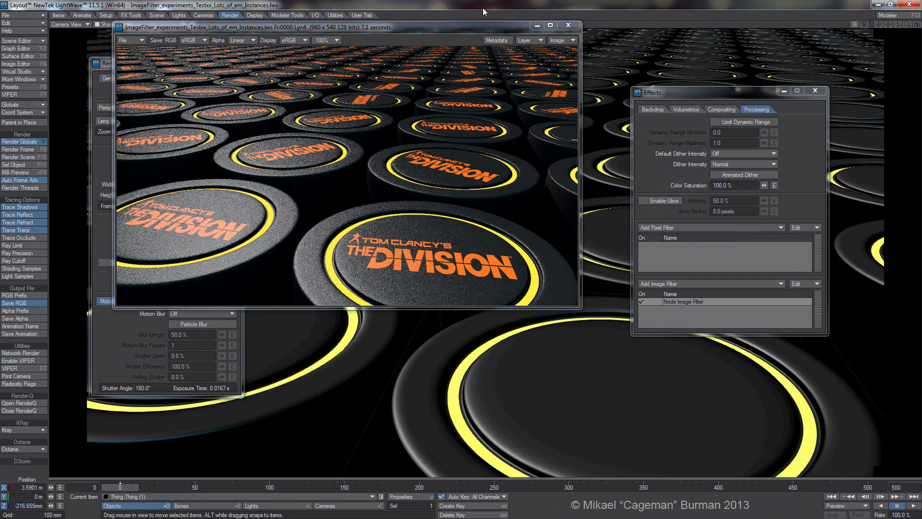
key("F9")
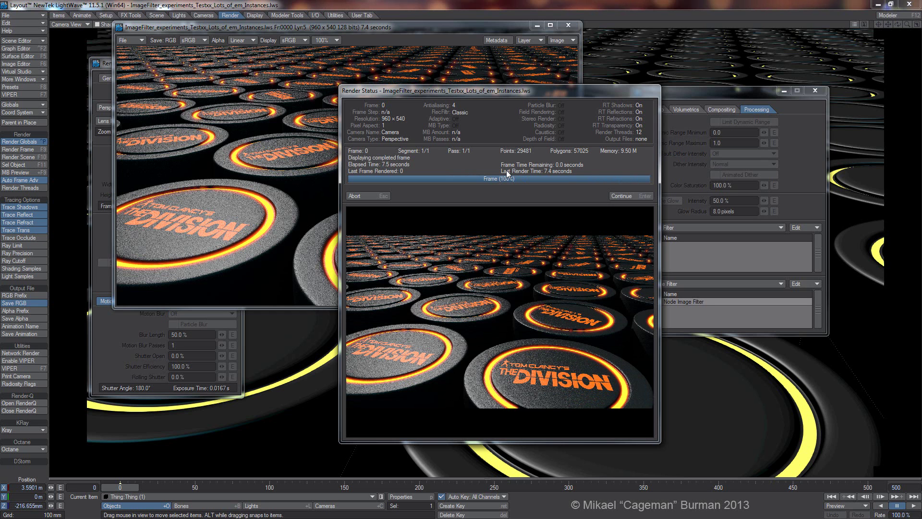
left_click(631, 197)
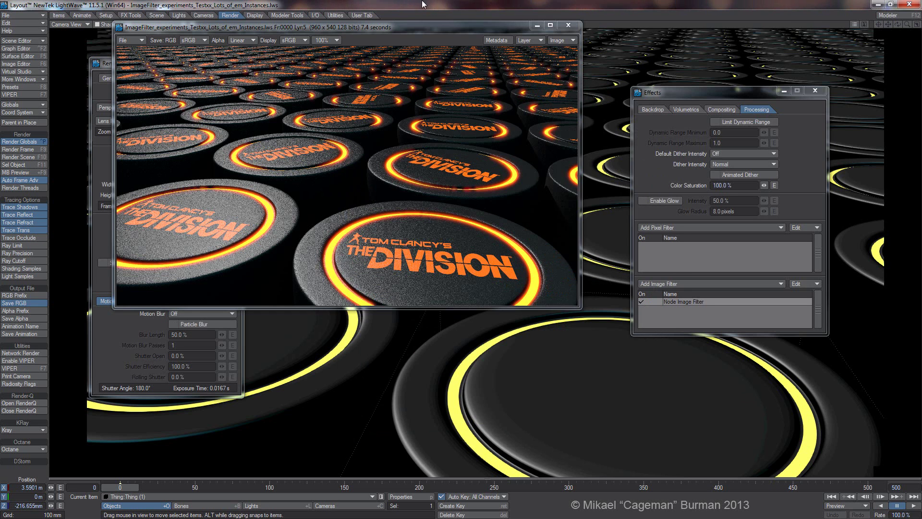
Step: Compare the unfiltered render with the Bloom render by switching repeatedly between the two image layers
left_click_drag(409, 26, 437, 50)
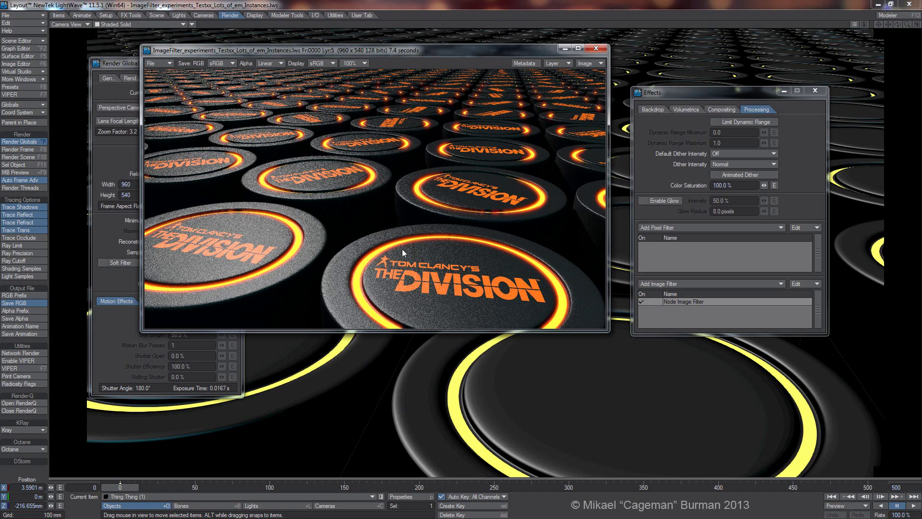
key("Left")
key("Right")
key("Left")
key("Right")
key("Left")
key("Right")
key("Left")
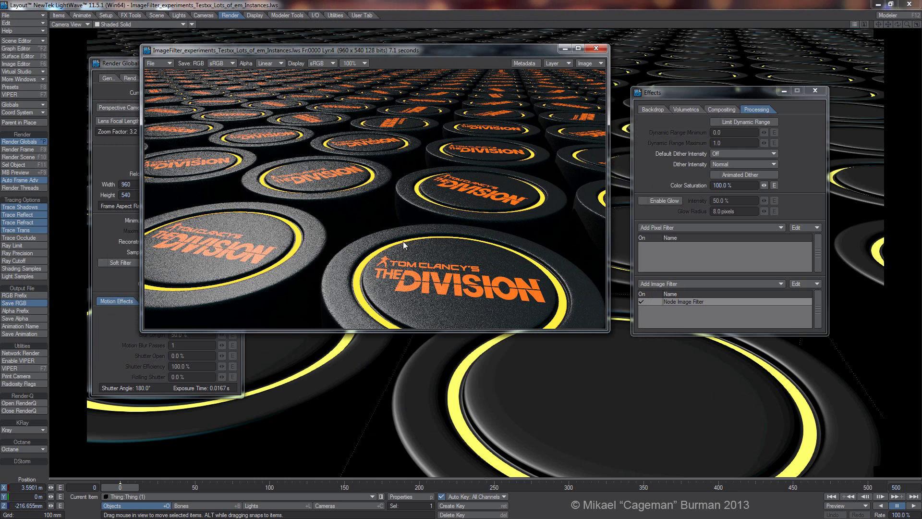
key("Right")
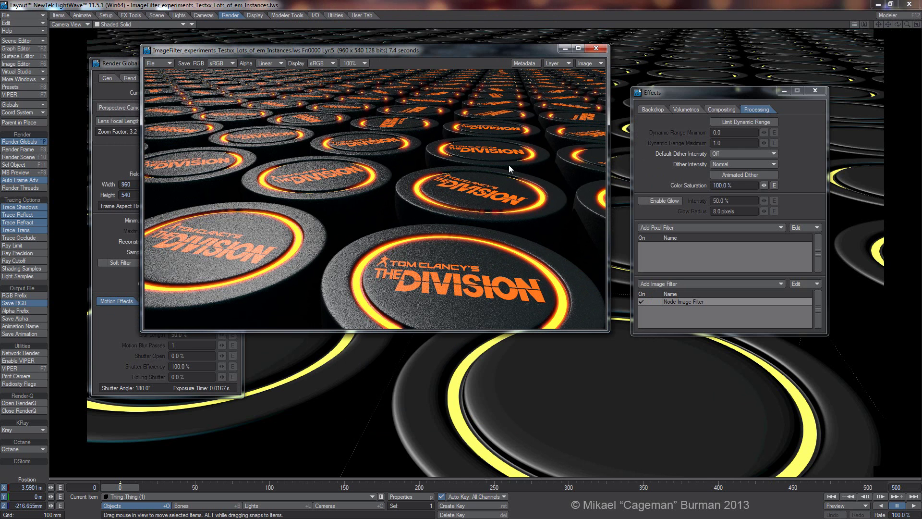
Step: Reopen the filter's network, connect DOF's Color output to the ImageFilter node and move DOF upward beside Bloom
double_click(675, 300)
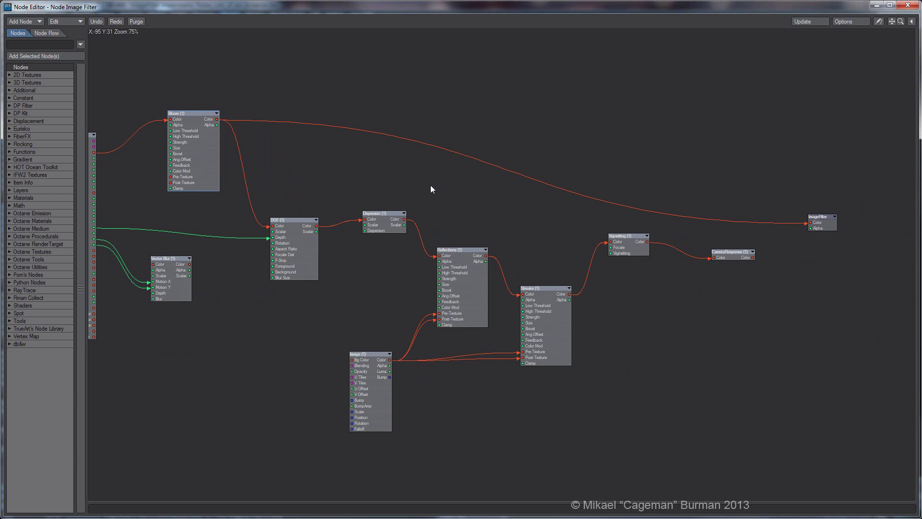
left_click(318, 229)
left_click_drag(318, 229, 801, 194)
left_click_drag(296, 241, 276, 204)
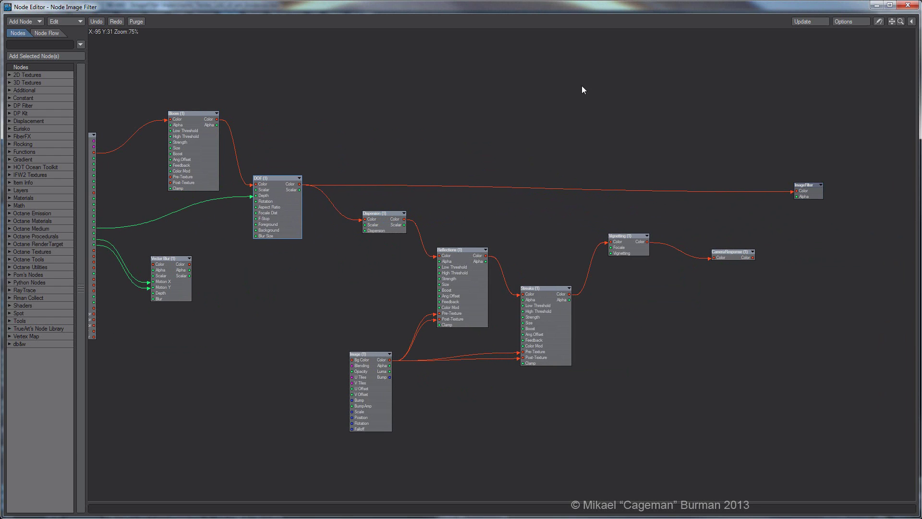
Step: Render the current frame with Bloom followed by DOF, then return to the node network
key("F9")
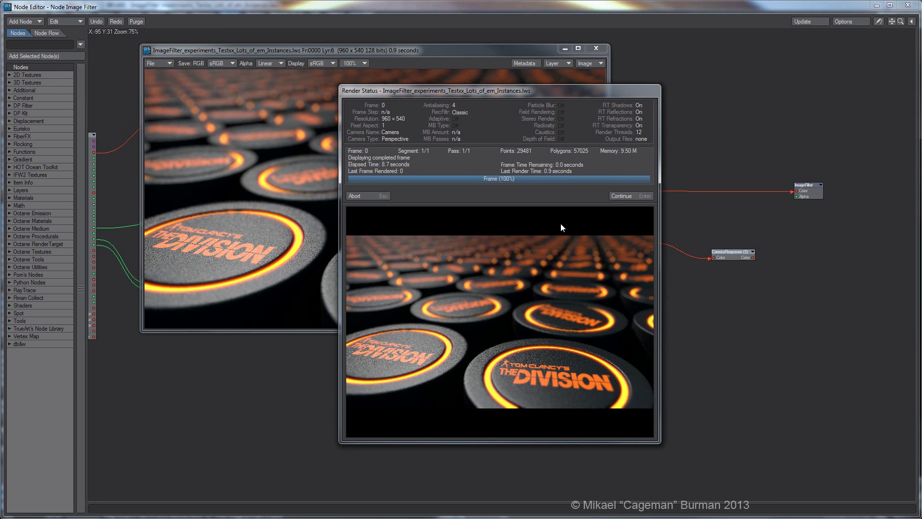
left_click(623, 195)
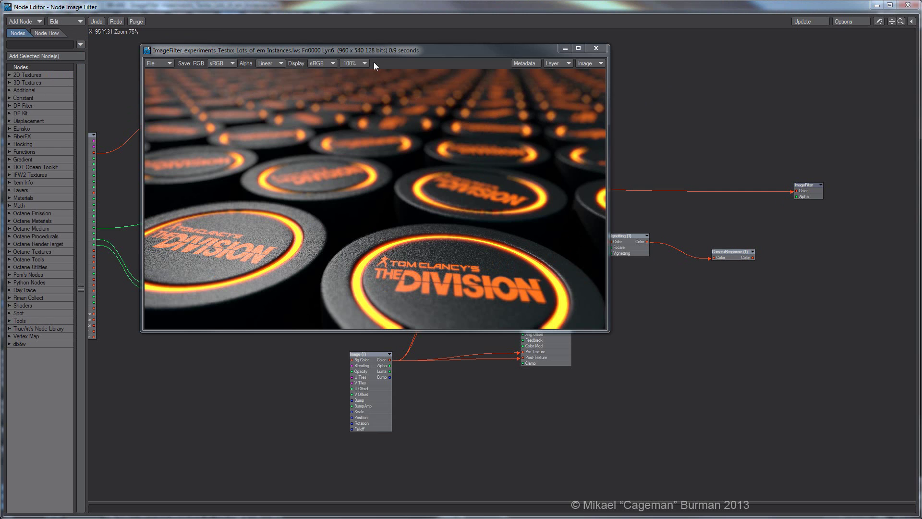
left_click(509, 10)
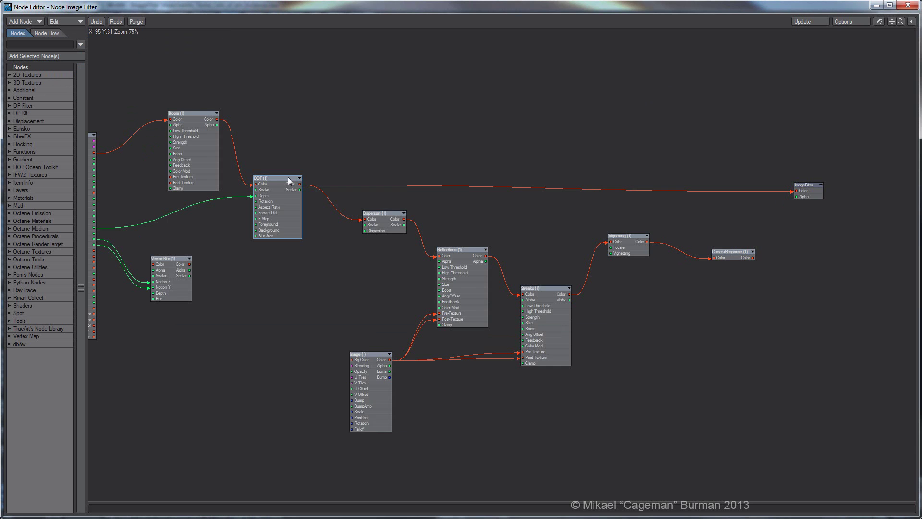
Step: Reorder the chain so Render Buffer Color feeds DOF, DOF feeds Bloom, and Bloom's Color output feeds ImageFilter
left_click_drag(303, 274, 332, 276, "alt")
left_click_drag(305, 213, 295, 226)
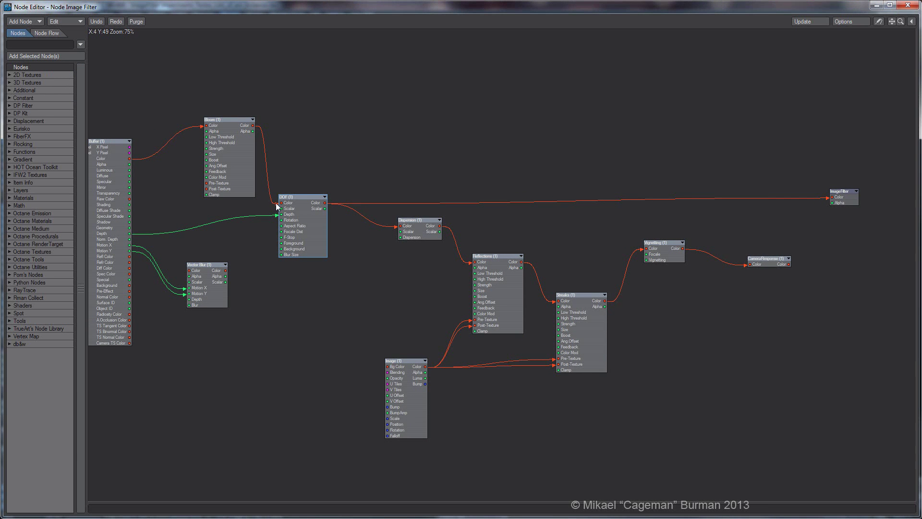
left_click_drag(276, 207, 276, 154)
left_click_drag(207, 128, 284, 219)
left_click_drag(231, 119, 394, 110)
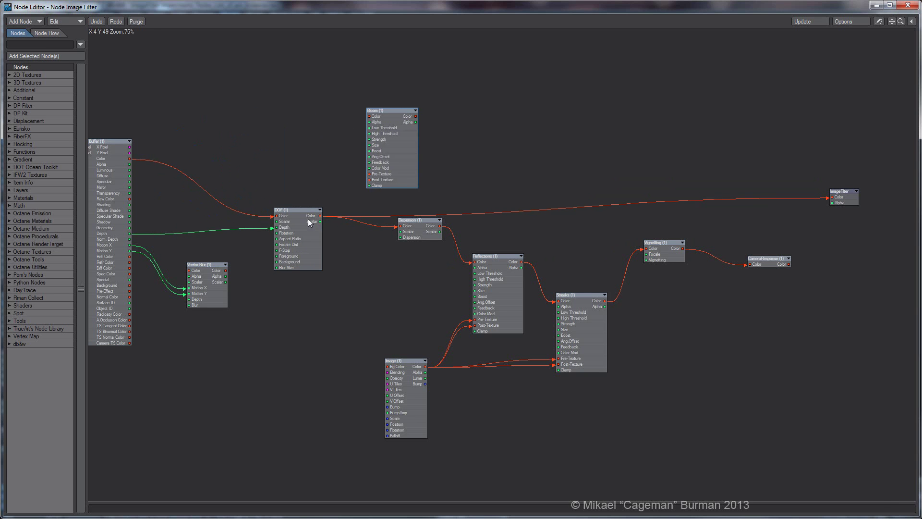
left_click_drag(320, 216, 843, 199)
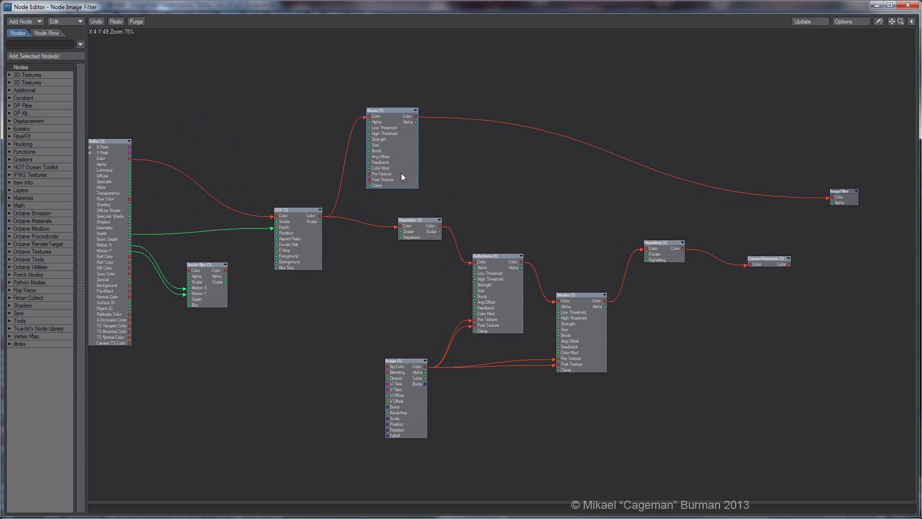
left_click_drag(398, 159, 402, 144)
Step: Render the current frame with Bloom applied after DOF and reposition the render viewer
key("F9")
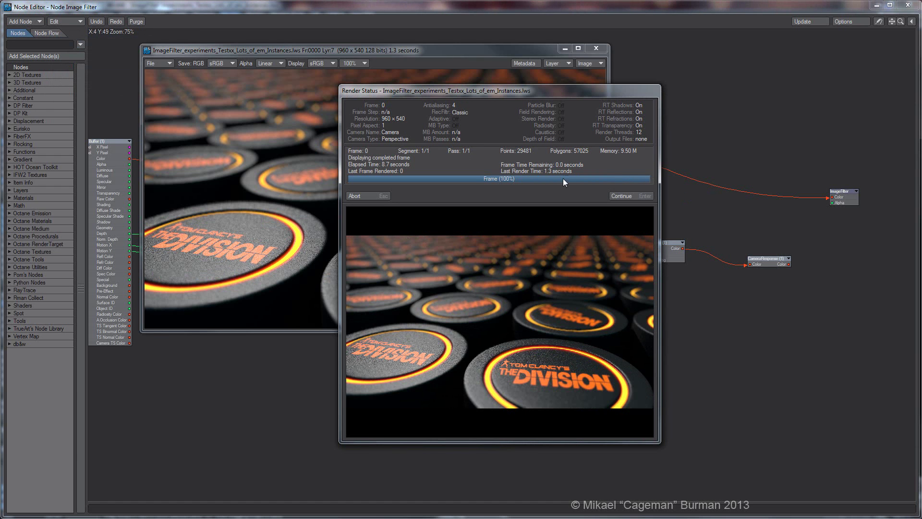
left_click(616, 195)
left_click_drag(417, 52, 445, 59)
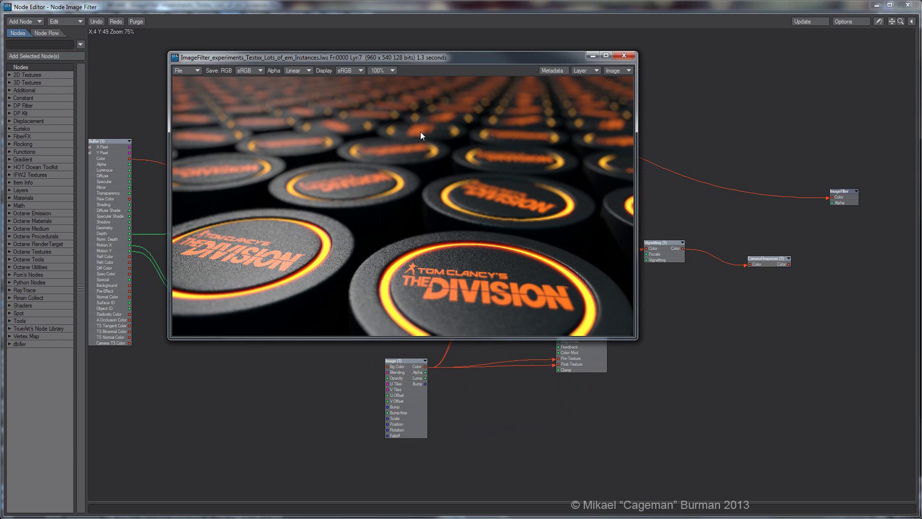
Step: Compare the glow on the blurred background discs between the Bloom-before-DOF and Bloom-after-DOF renders, switching repeatedly between them
key("Down")
key("Up")
key("Down")
key("Up")
key("Down")
key("Up")
key("Down")
key("Up")
key("Down")
key("Up")
key("Down")
key("Up")
key("Down")
key("Up")
key("Down")
key("Up")
key("Down")
key("Up")
key("Down")
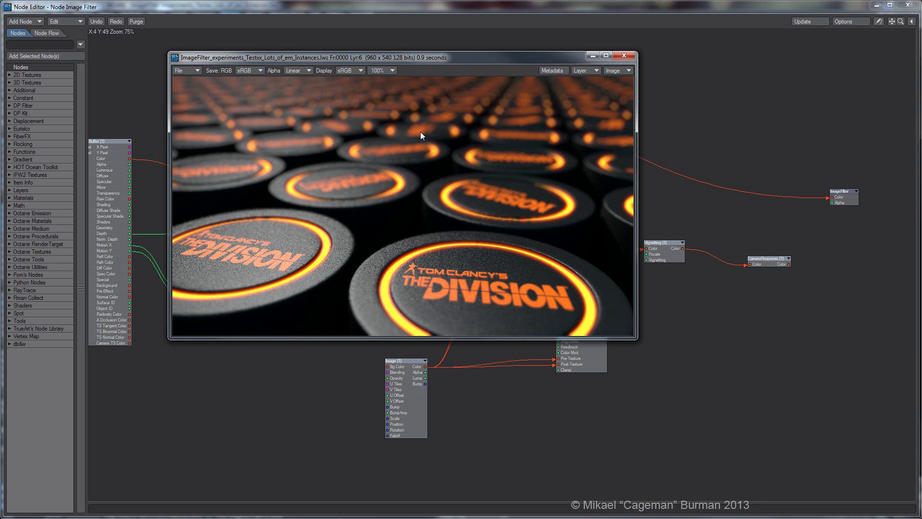
key("Up")
key("Down")
key("Up")
key("Down")
key("Up")
key("Down")
key("Up")
key("Down")
key("Up")
key("Down")
key("Up")
key("Down")
key("Up")
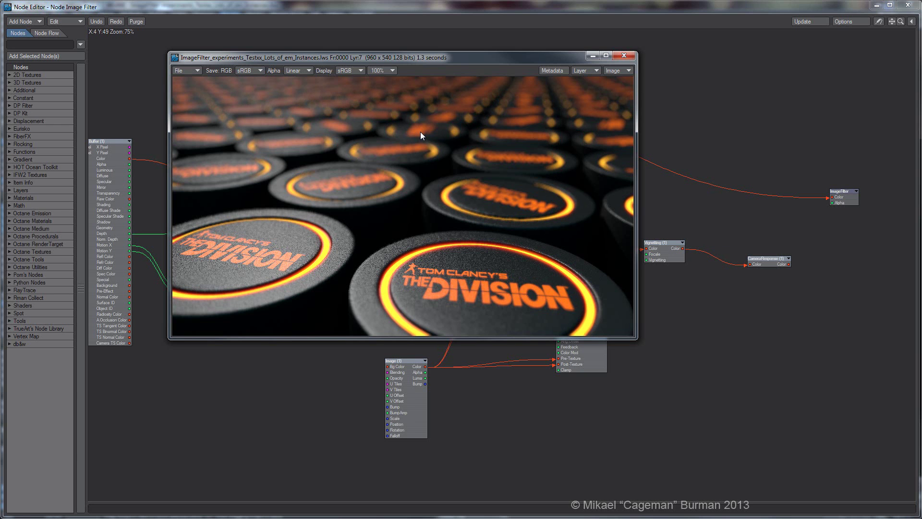
key("Down")
key("Up")
key("Down")
key("Up")
key("Down")
key("Up")
key("Down")
key("Up")
key("Down")
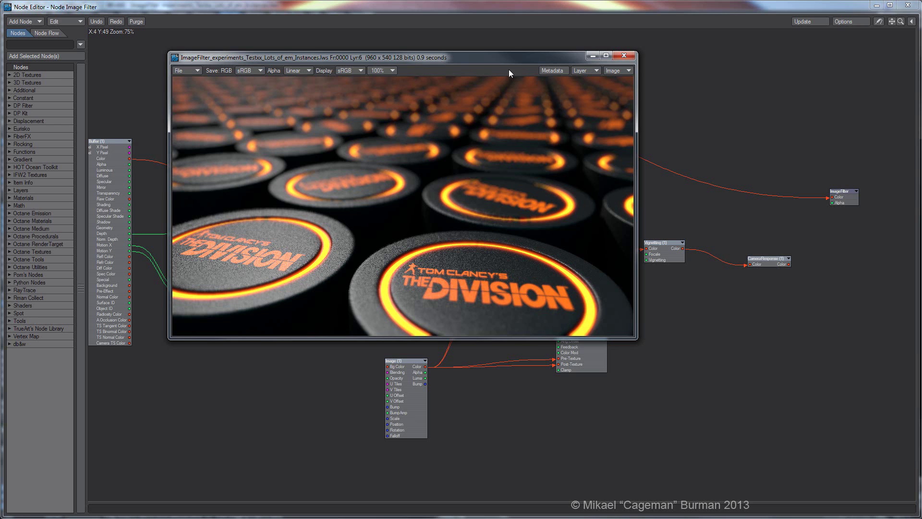
left_click_drag(510, 63, 512, 62)
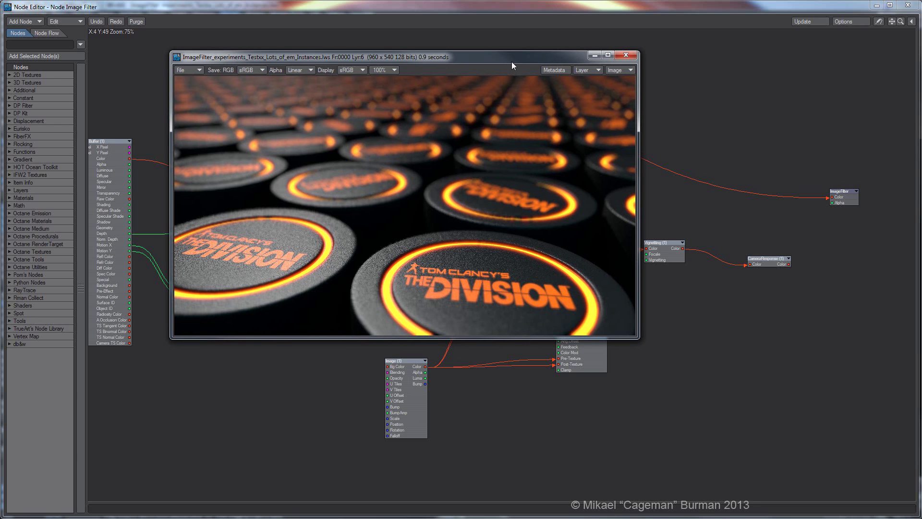
key("Up")
key("Down")
key("Up")
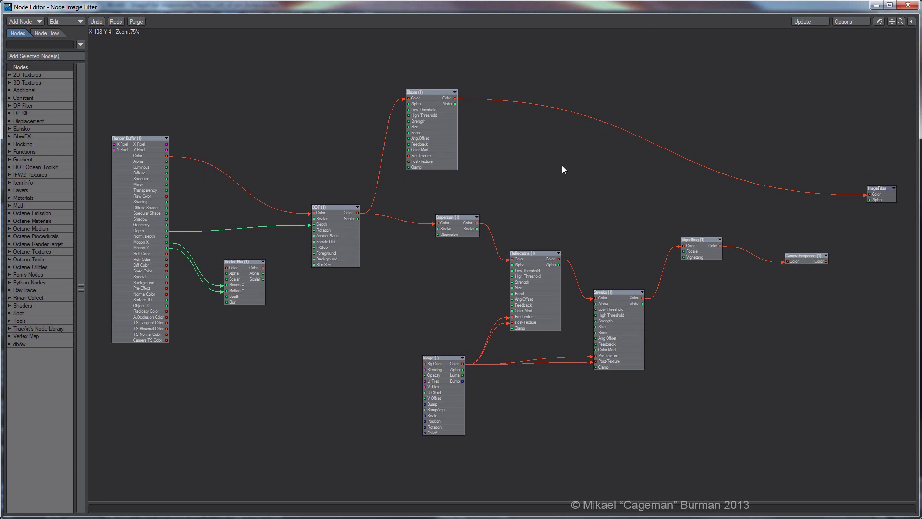
Step: Rewire the chain so Render Buffer's Color feeds Bloom and Bloom's Color feeds DOF, leaving the ImageFilter node disconnected
left_click_drag(865, 205, 480, 114)
left_click_drag(405, 109, 311, 156)
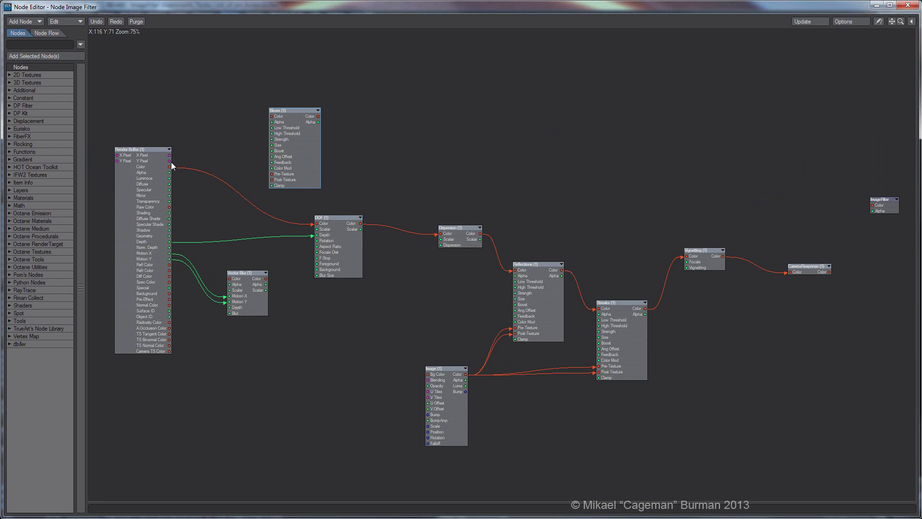
left_click_drag(169, 167, 316, 223)
left_click_drag(283, 178, 269, 149)
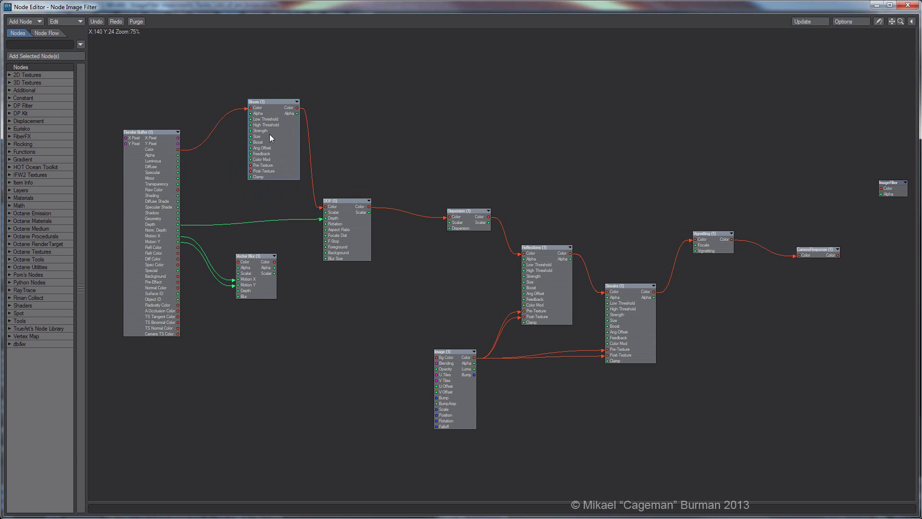
left_click_drag(390, 120, 414, 119)
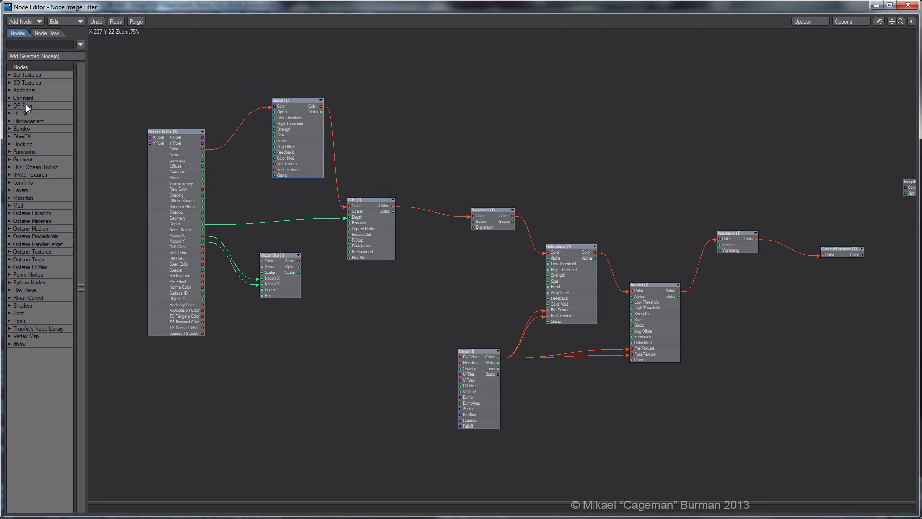
Step: List the DP Filter Effects nodes and slightly adjust the positions of the Reflections and Streaks nodes
left_click(9, 106)
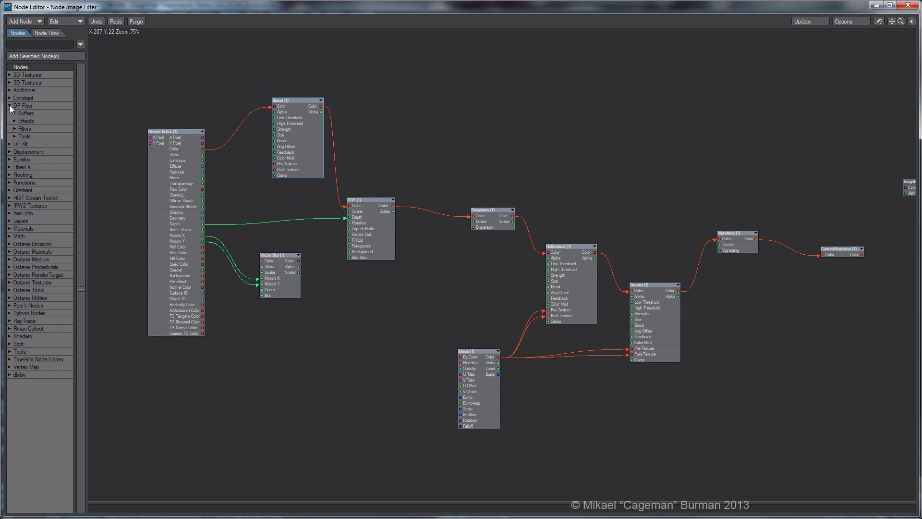
left_click(14, 121)
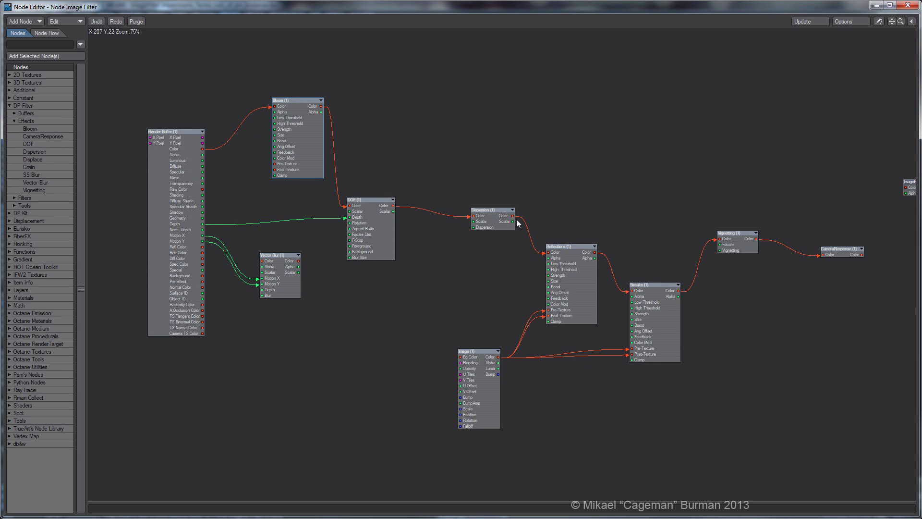
left_click_drag(570, 286, 568, 281)
left_click_drag(646, 310, 649, 312)
left_click_drag(311, 328, 318, 327)
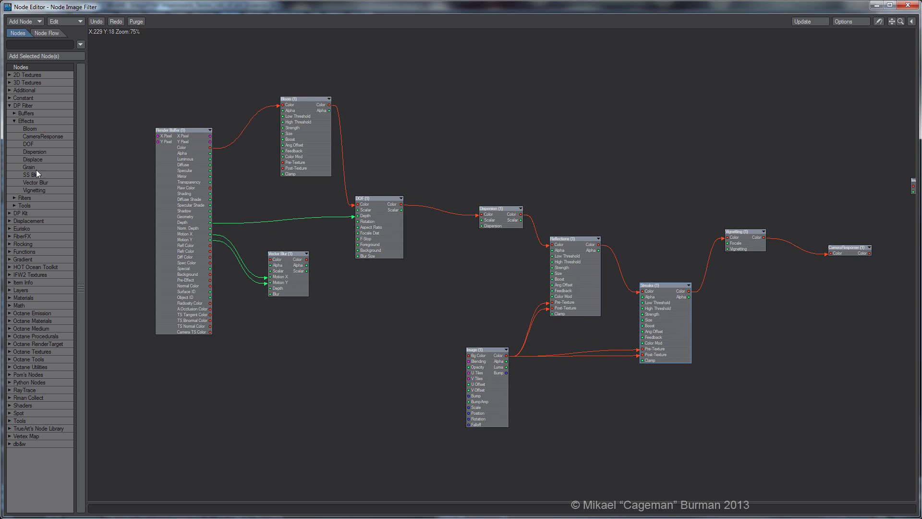
Step: Add a temporary second Bloom node to examine its Effect options, and delete that node
left_click_drag(29, 128, 373, 313)
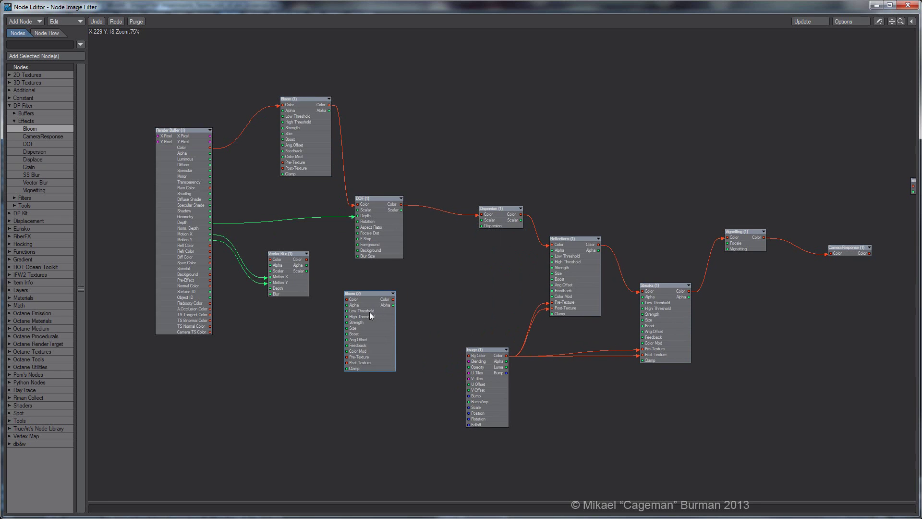
double_click(369, 312)
left_click_drag(568, 93, 547, 81)
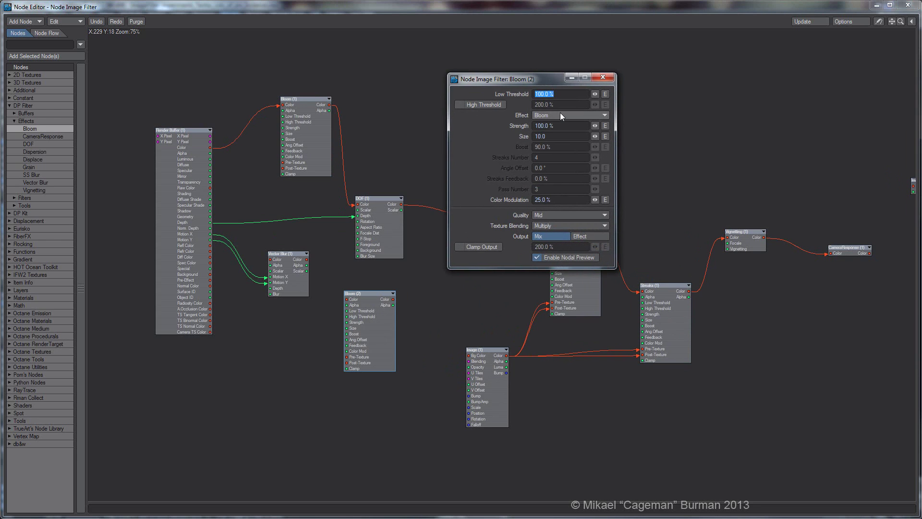
left_click(559, 115)
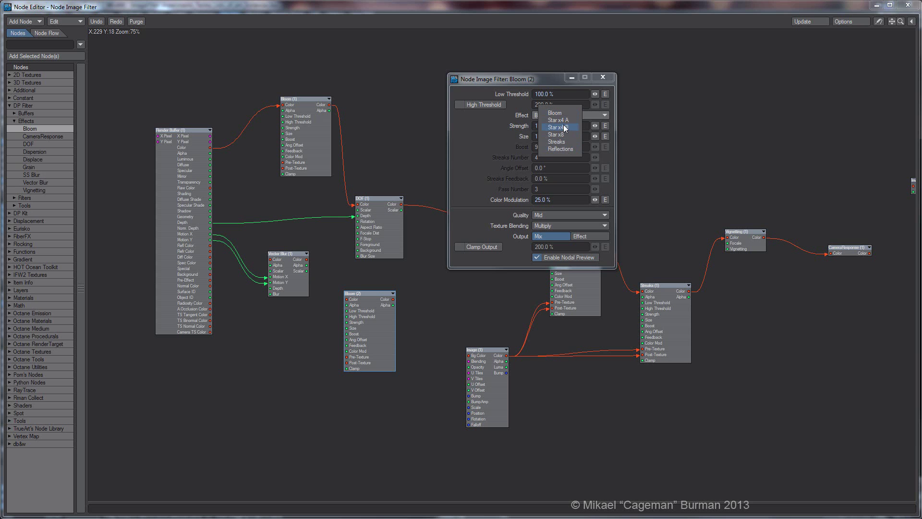
left_click(495, 149)
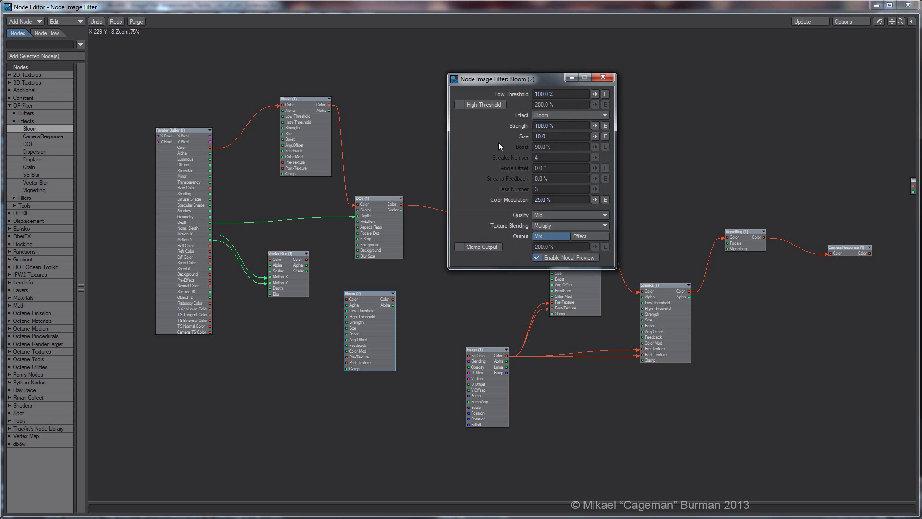
left_click(604, 78)
key("Delete")
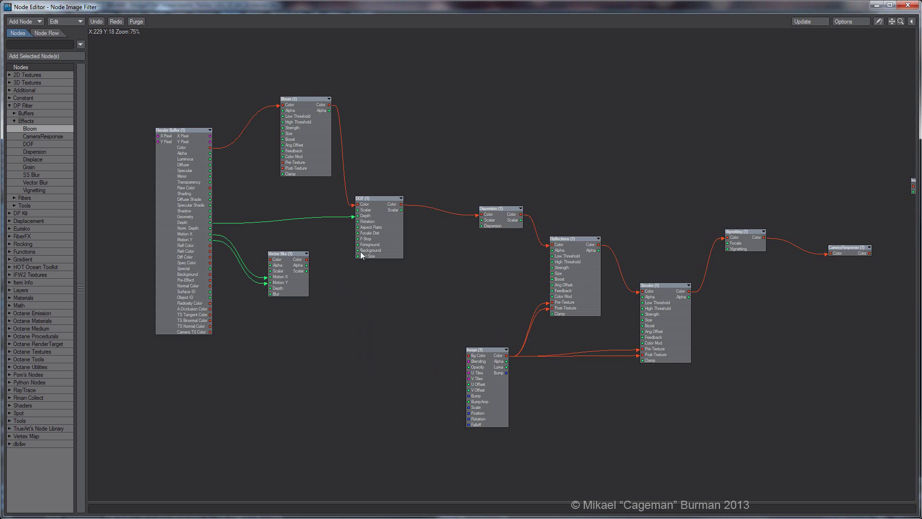
Step: Move the Reflections node slightly up and the Streaks node slightly down and to the right
left_click_drag(562, 250, 563, 245)
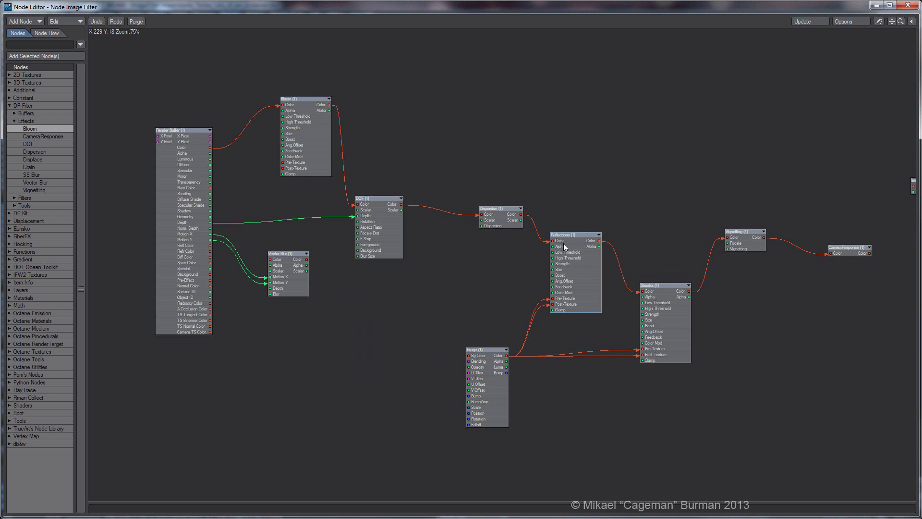
left_click_drag(655, 306, 664, 309)
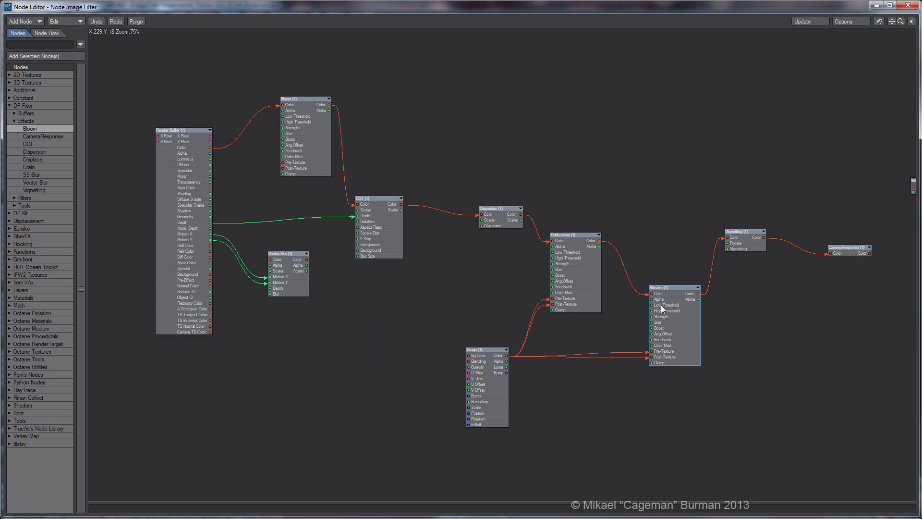
left_click_drag(461, 275, 472, 275, "alt")
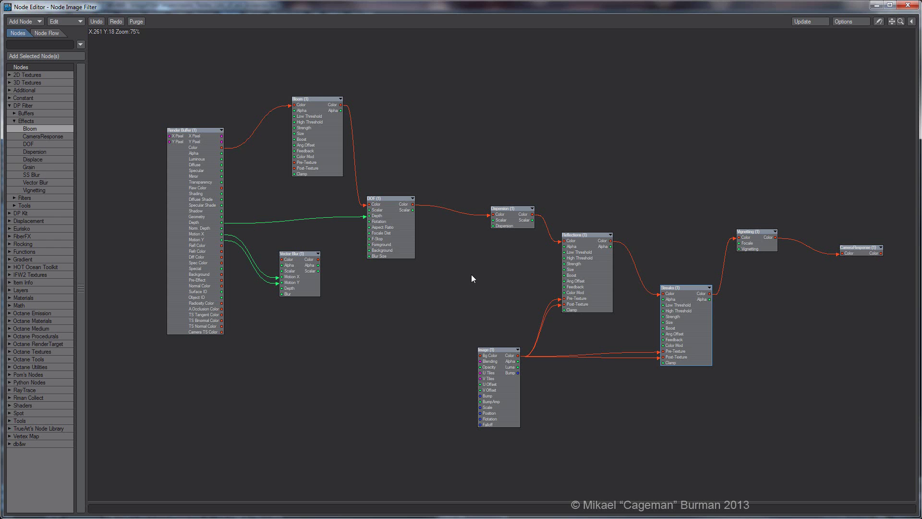
left_click_drag(695, 190, 662, 178, "alt")
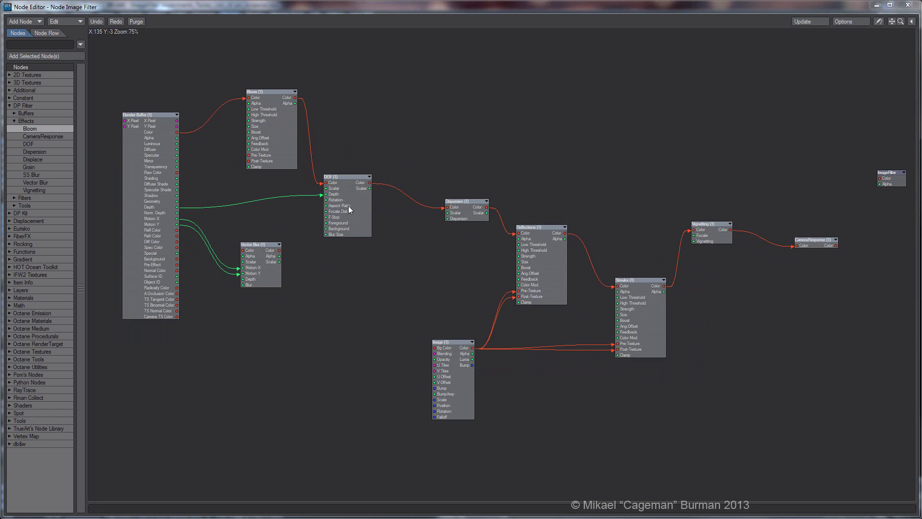
Step: Adjust the positions of the DOF and Vector Blur nodes beside the Render Buffer, keeping their connections
left_click_drag(344, 208, 341, 214)
left_click_drag(261, 261, 267, 265)
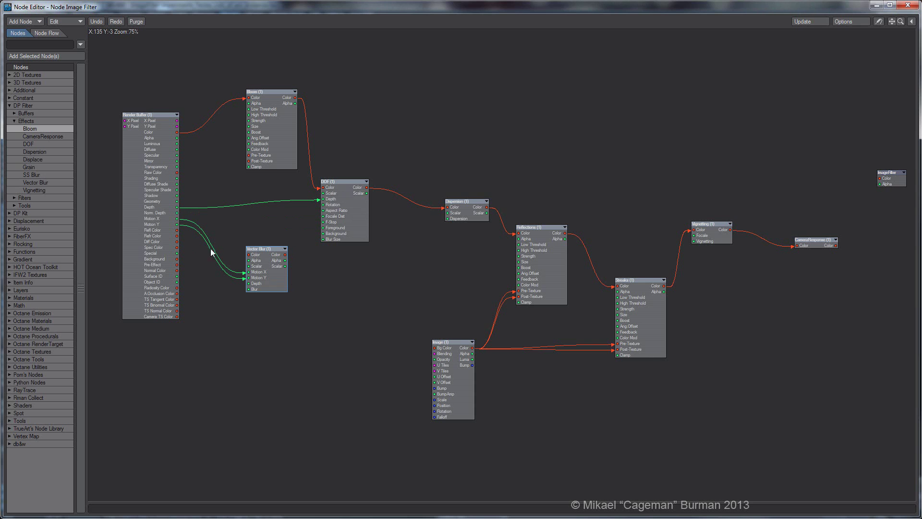
left_click_drag(262, 261, 260, 273)
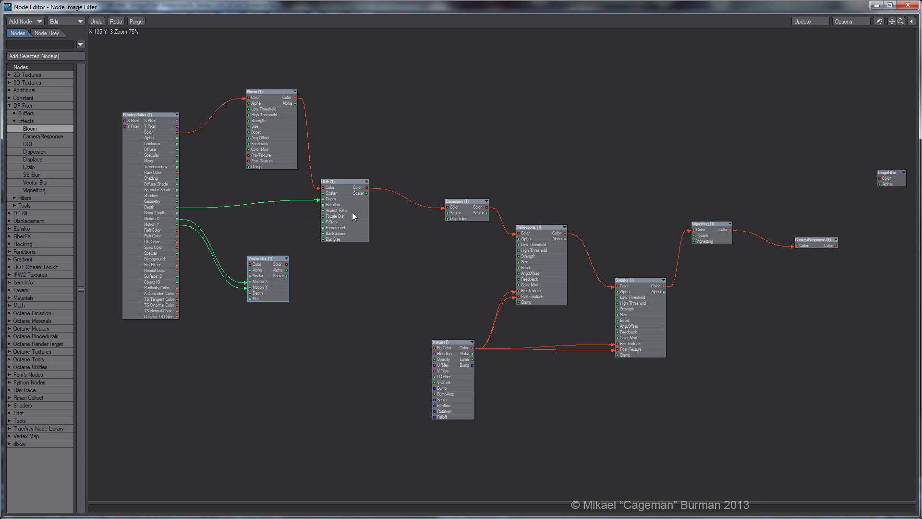
left_click_drag(344, 216, 347, 219)
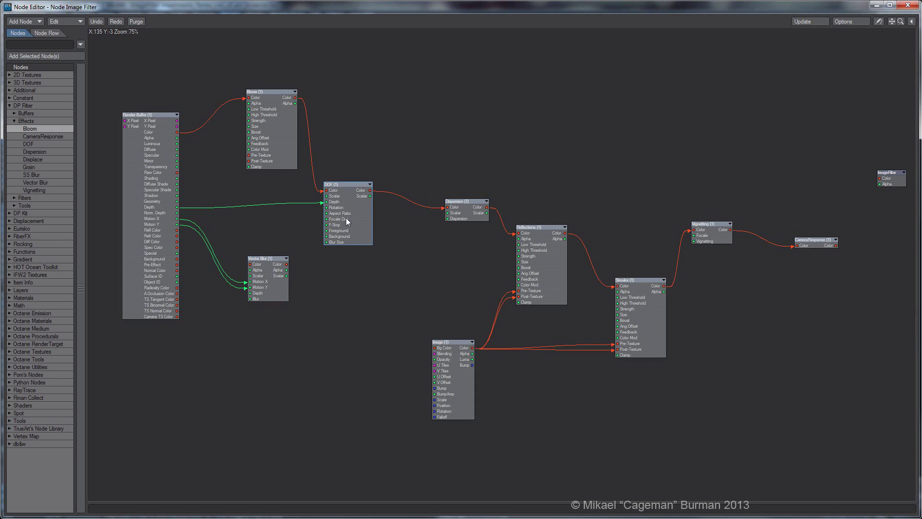
left_click_drag(345, 217, 338, 214)
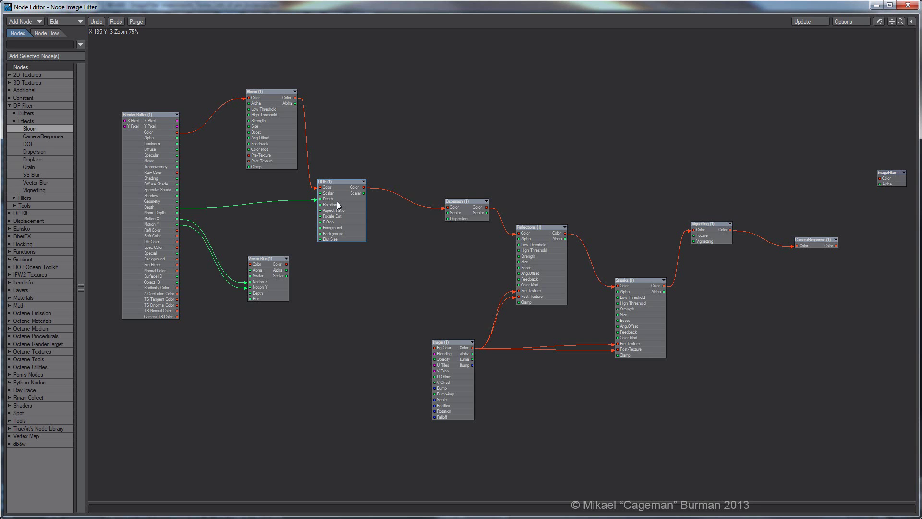
mouse_move(268, 270)
left_mouse_down()
mouse_move(255, 272)
mouse_move(261, 265)
left_mouse_up()
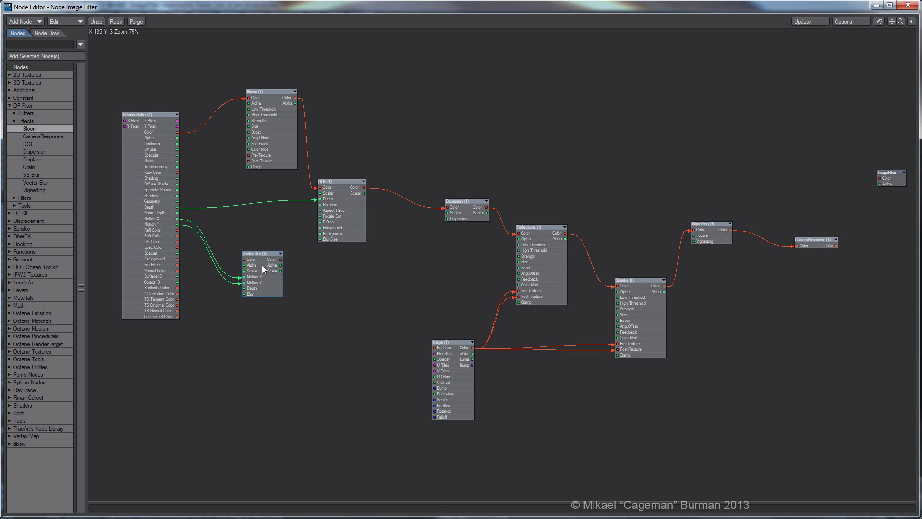
left_click_drag(261, 265, 264, 269)
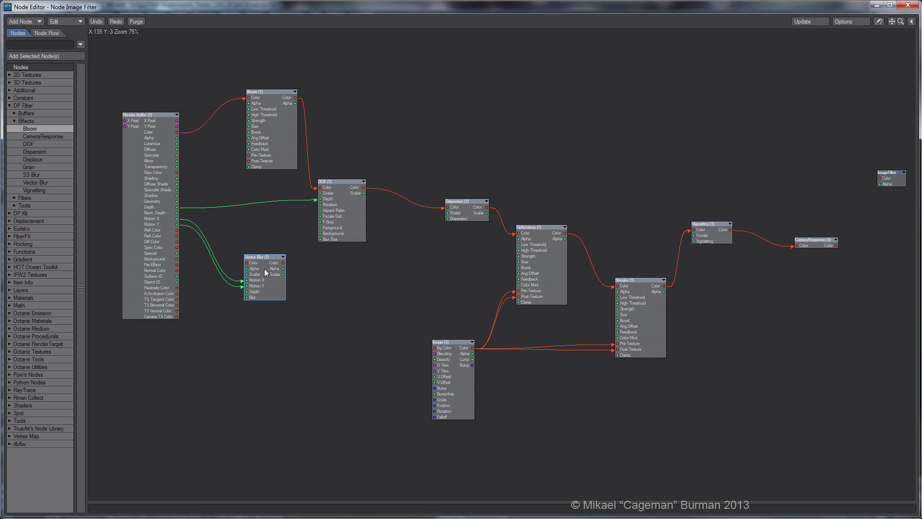
left_click(351, 223)
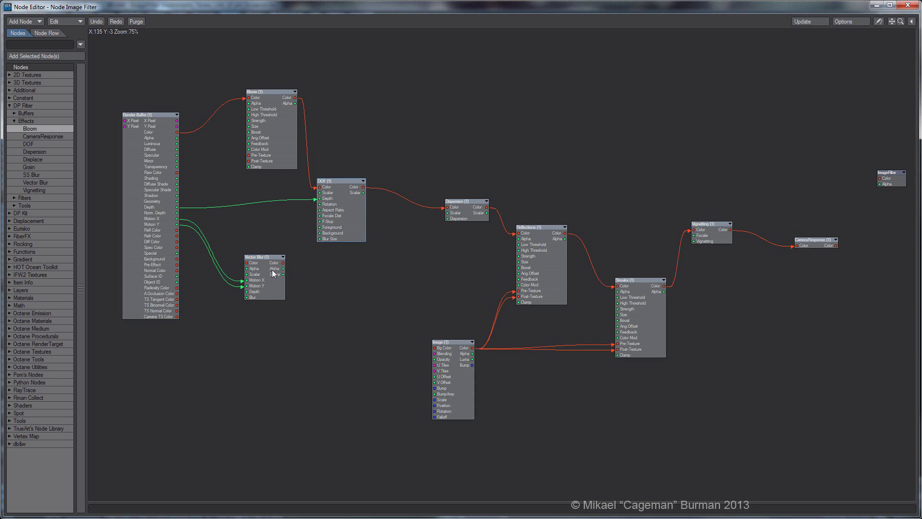
left_click_drag(343, 222, 343, 222)
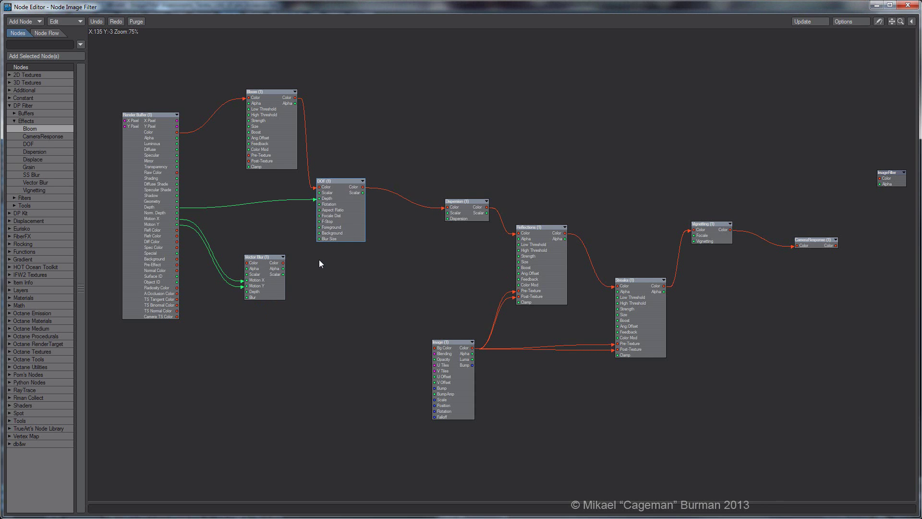
Step: Nudge the Render Buffer node slightly up and the Vector Blur node slightly up and to the left
left_click_drag(359, 289, 372, 313, "alt")
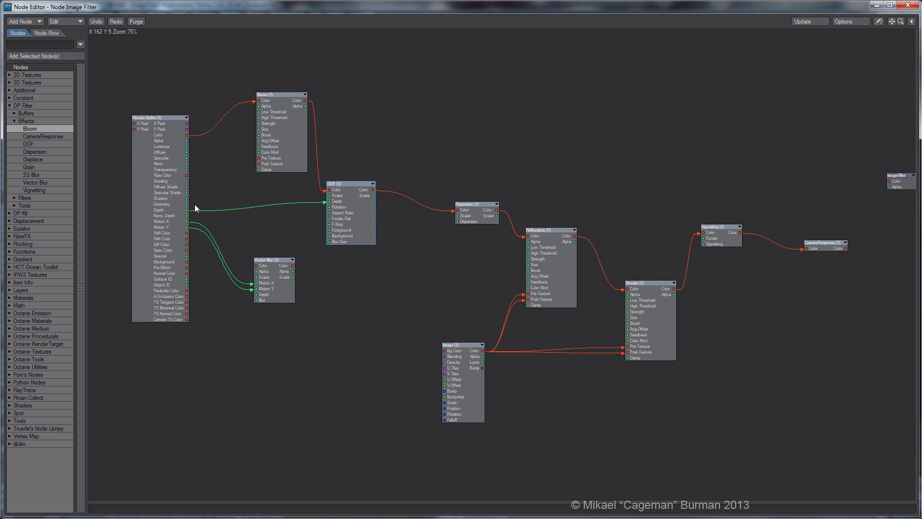
left_click_drag(166, 195, 166, 193)
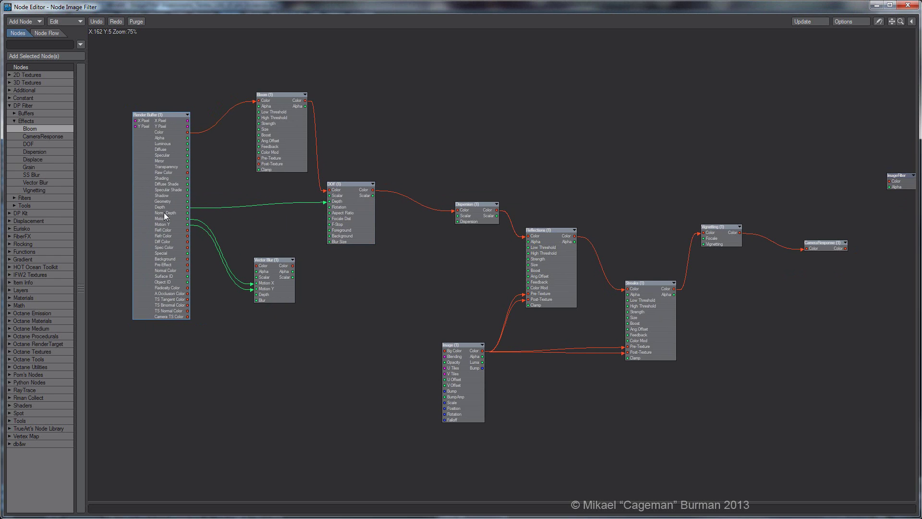
left_click(352, 214)
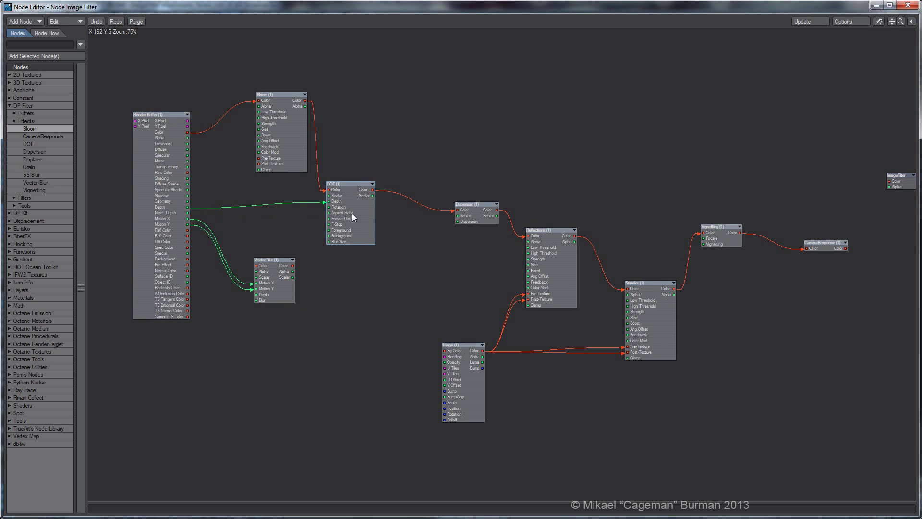
mouse_move(271, 269)
left_mouse_down()
mouse_move(280, 268)
mouse_move(267, 265)
left_mouse_up()
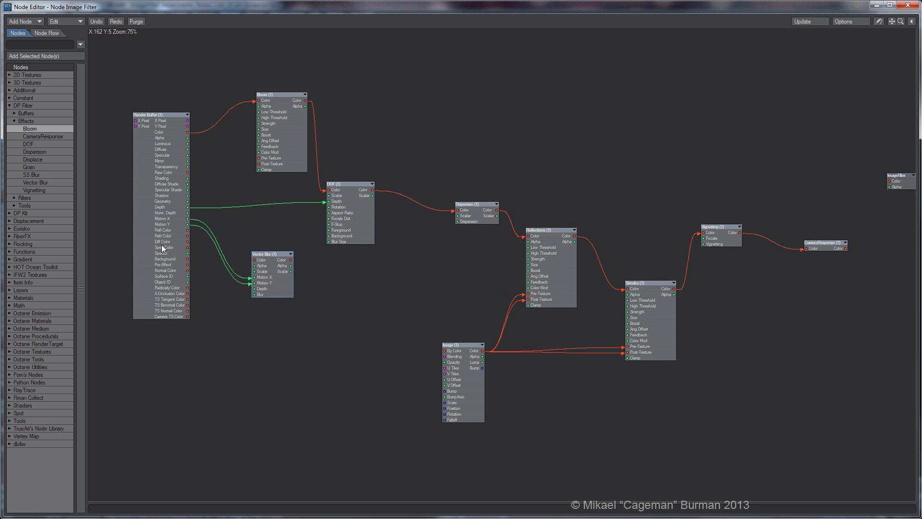
Step: Locate the Render Buffer entry among DP Filter's Buffers nodes and shift the existing Render Buffer node slightly left
left_click(160, 165)
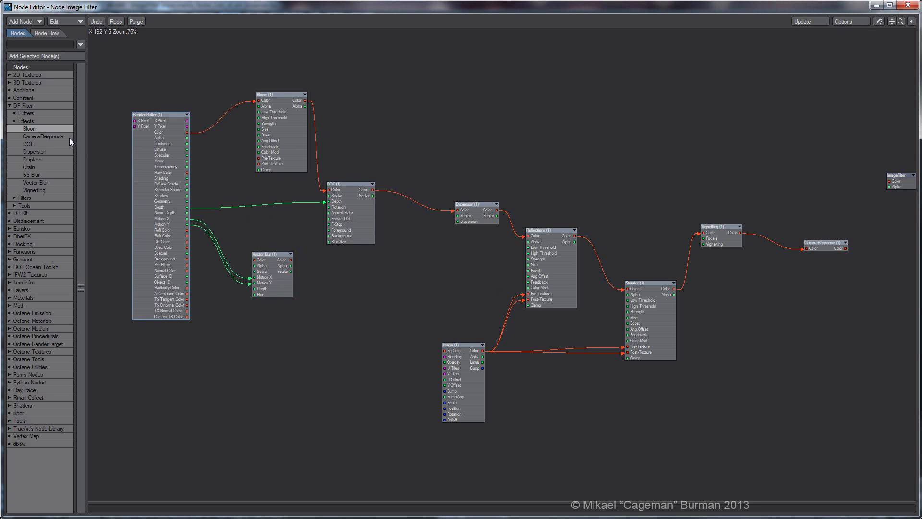
left_click(14, 114)
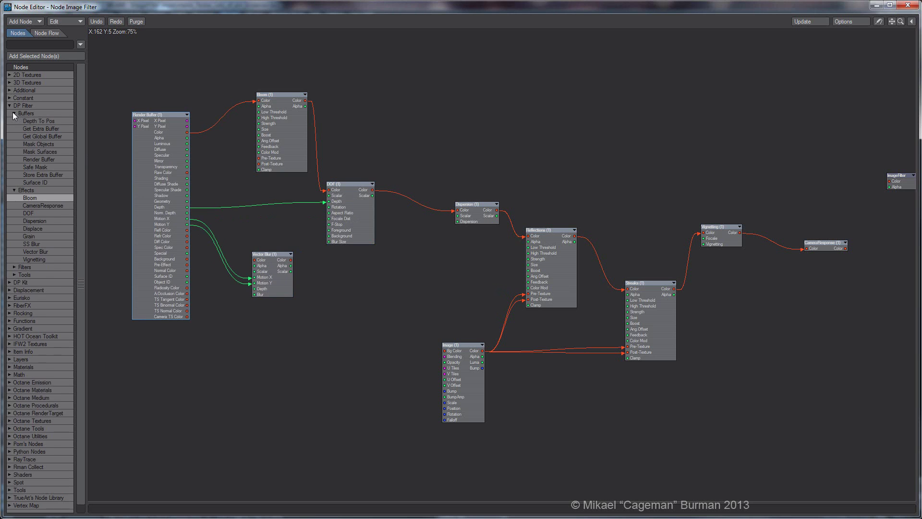
left_click(39, 160)
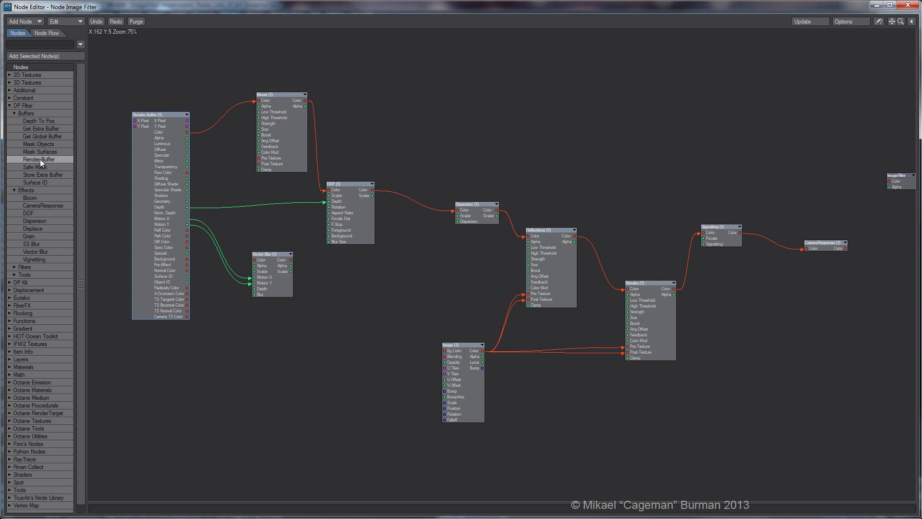
left_click_drag(184, 179, 164, 174)
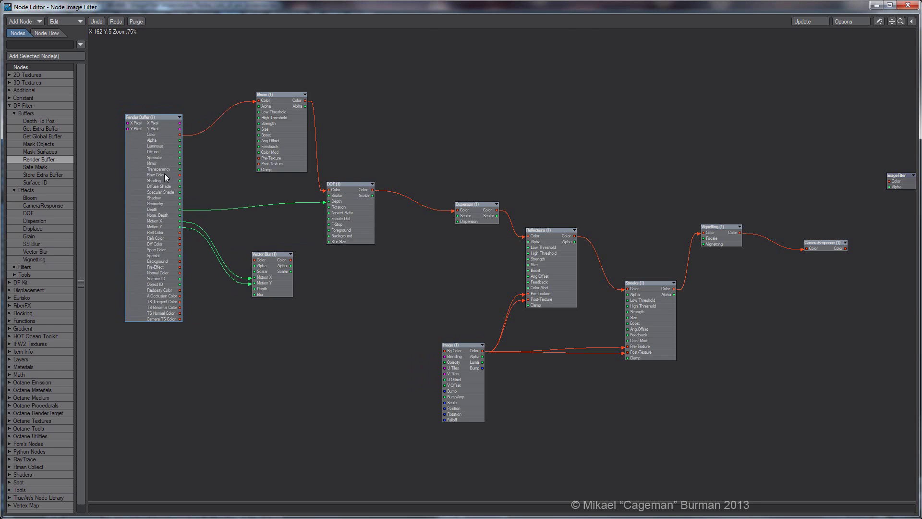
Step: Review the enabled buffers in the ImageFilter node's properties and shift the Vector Blur node slightly left
left_click_drag(671, 167, 659, 143, "alt")
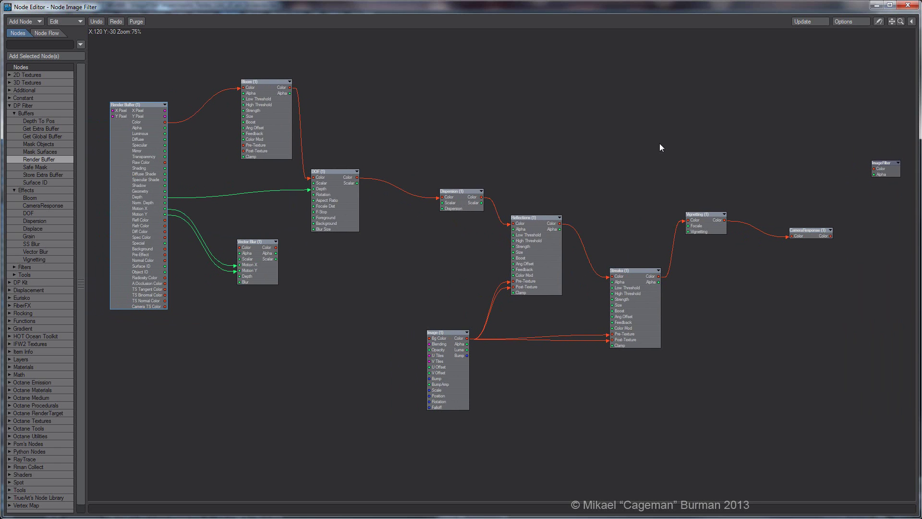
double_click(874, 174)
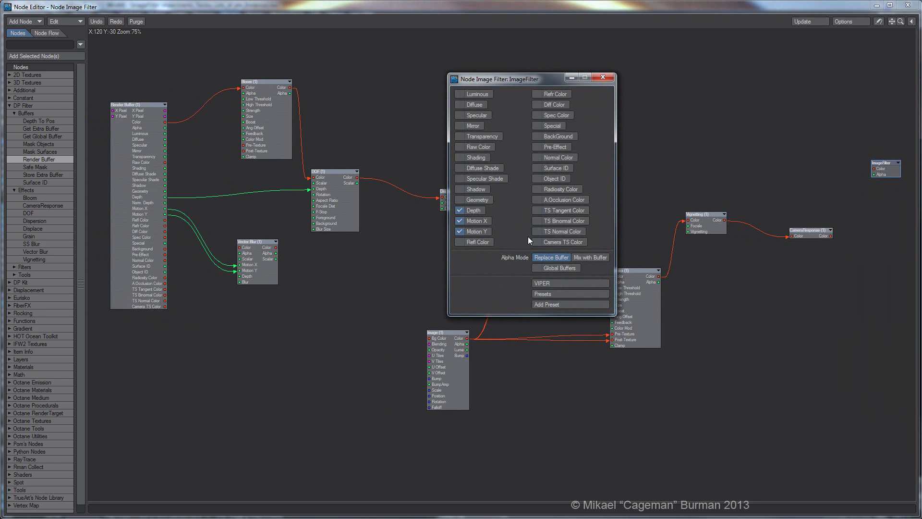
left_click(602, 77)
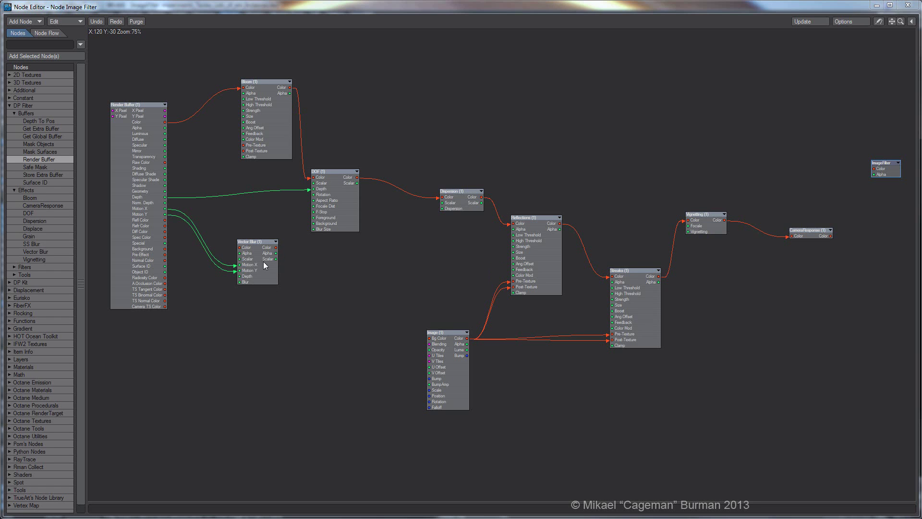
left_click_drag(263, 260, 253, 262)
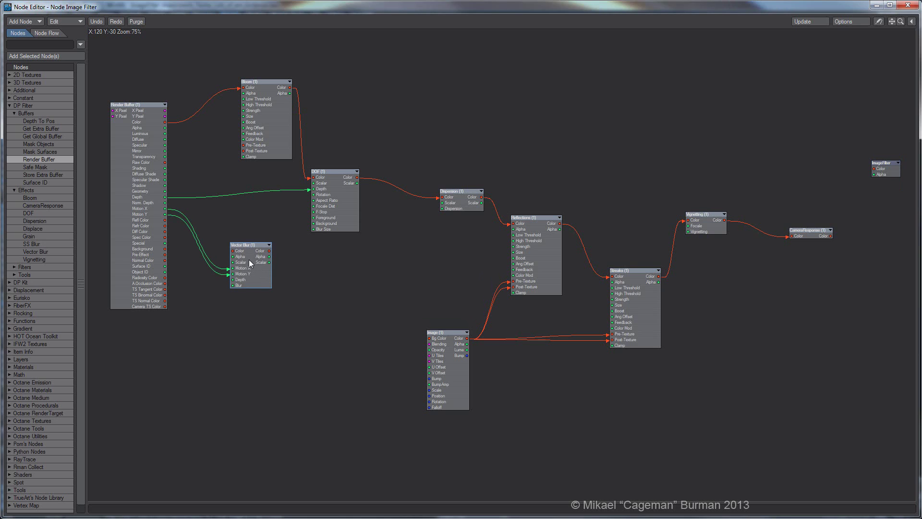
Step: Review the settings of the Vector Blur node and of the DOF node
double_click(249, 259)
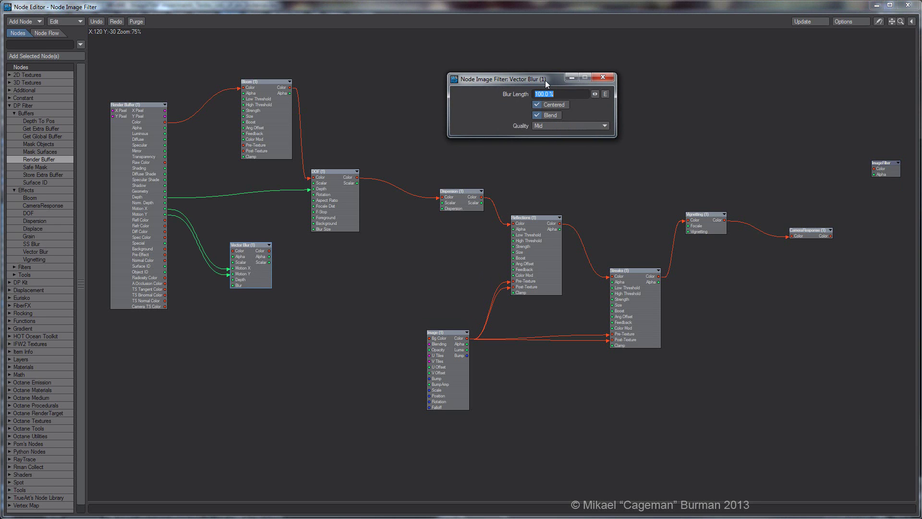
left_click(603, 77)
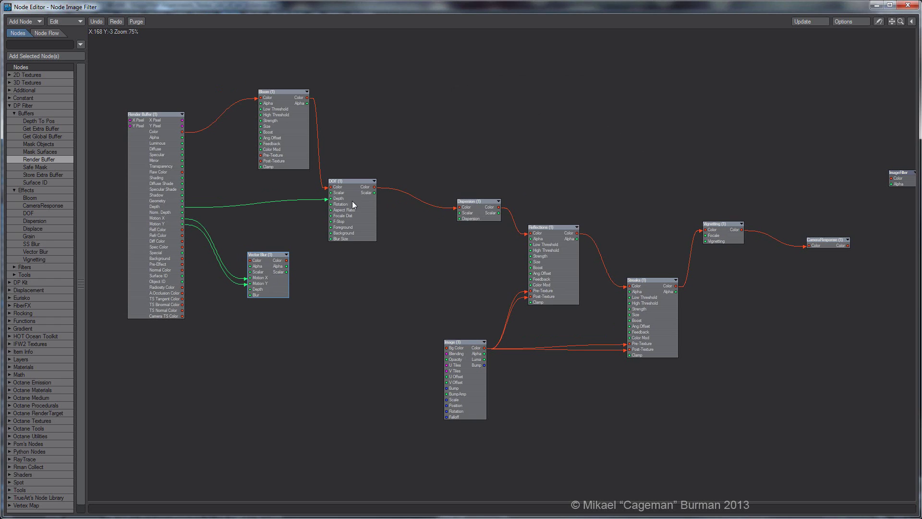
double_click(353, 201)
left_click_drag(540, 86, 582, 85)
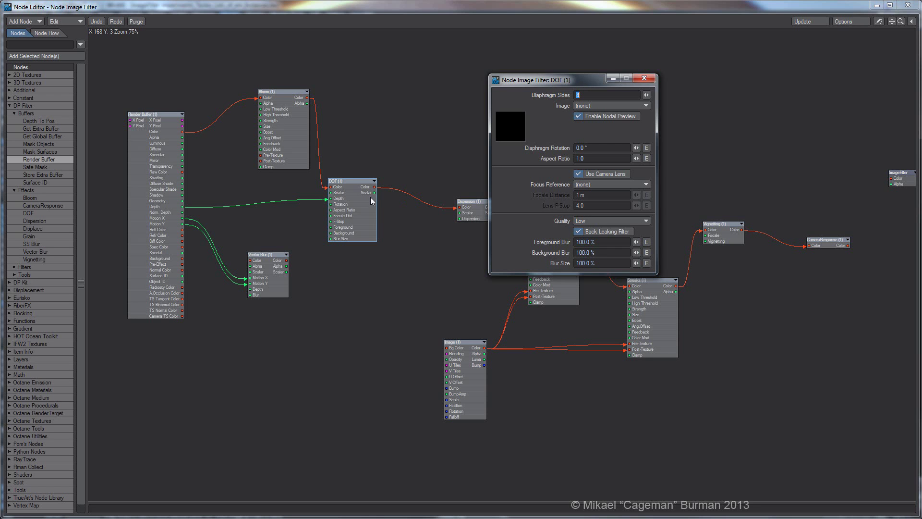
key("Escape")
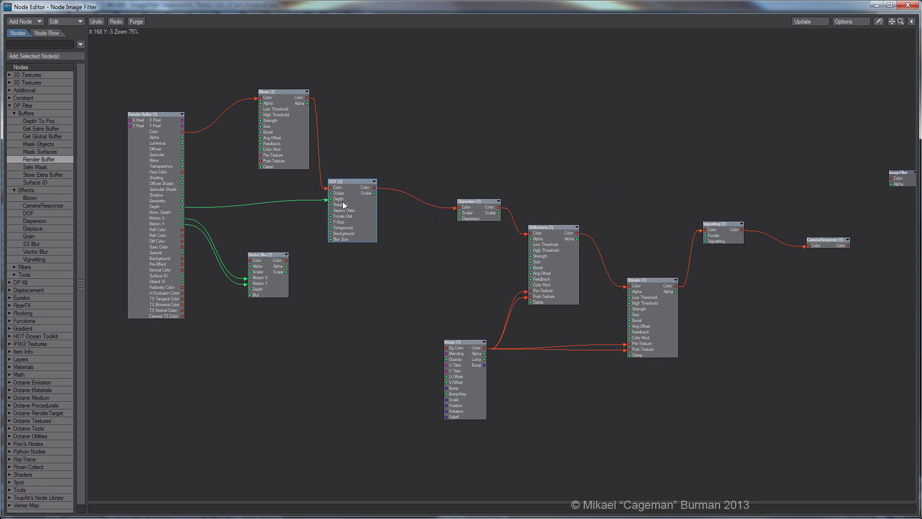
Step: Shift the DOF node slightly right and down, keeping its connections
left_click_drag(350, 191, 356, 191)
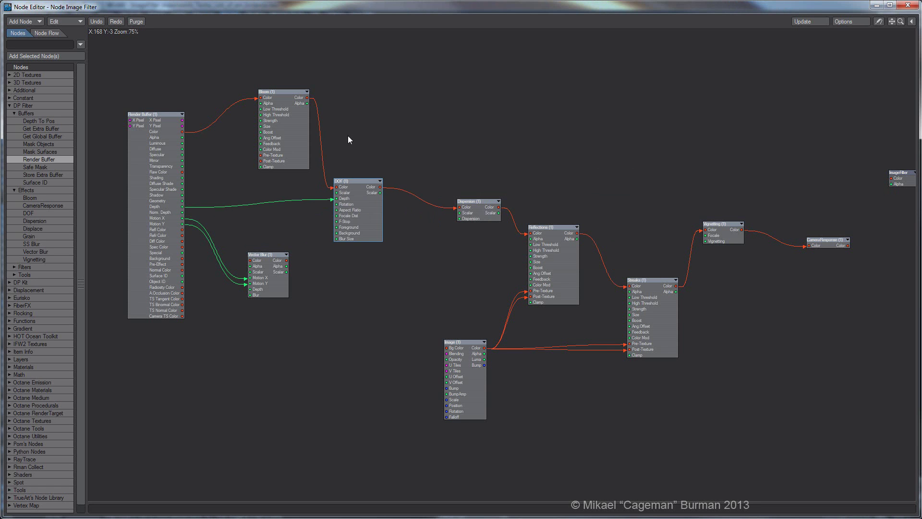
mouse_move(359, 200)
left_mouse_down()
mouse_move(356, 209)
mouse_move(369, 206)
left_mouse_up()
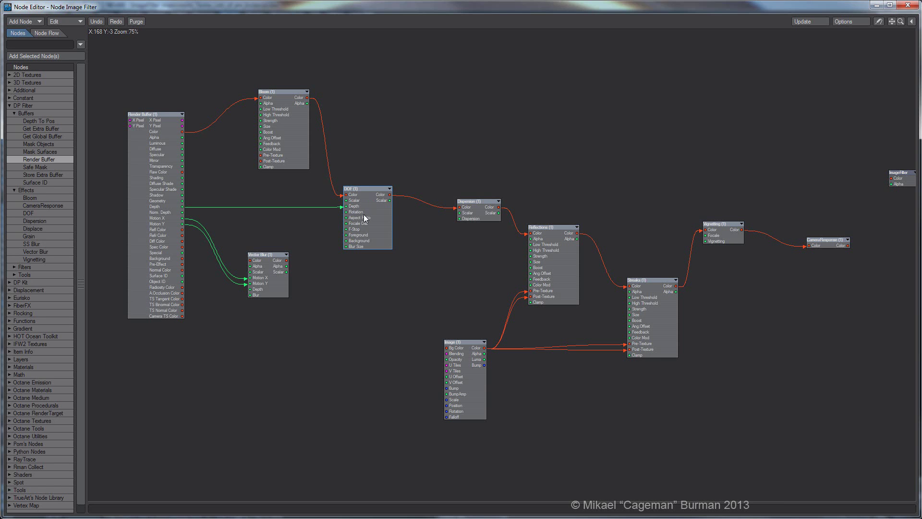
Step: Switch Use Camera Lens off and back on in the DOF node's settings to show its own focal distance and F-stop options
double_click(365, 216)
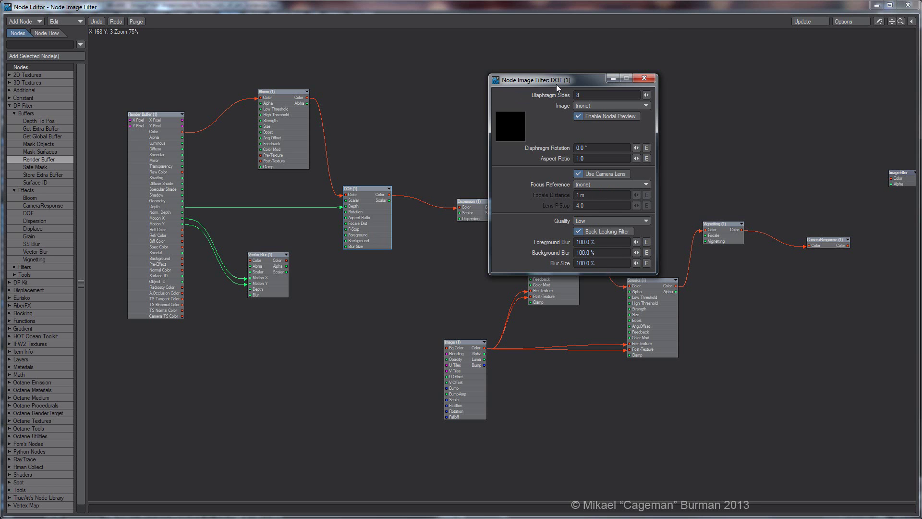
left_click_drag(550, 80, 560, 68)
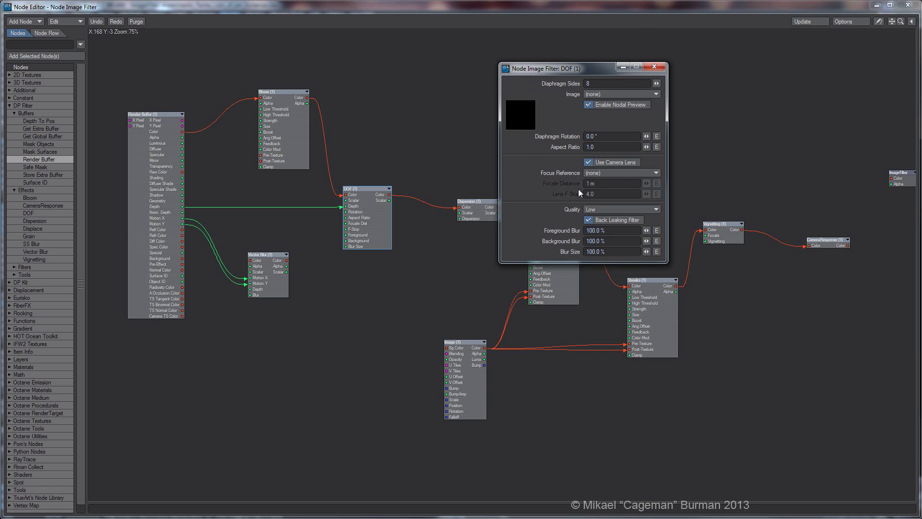
left_click(598, 162)
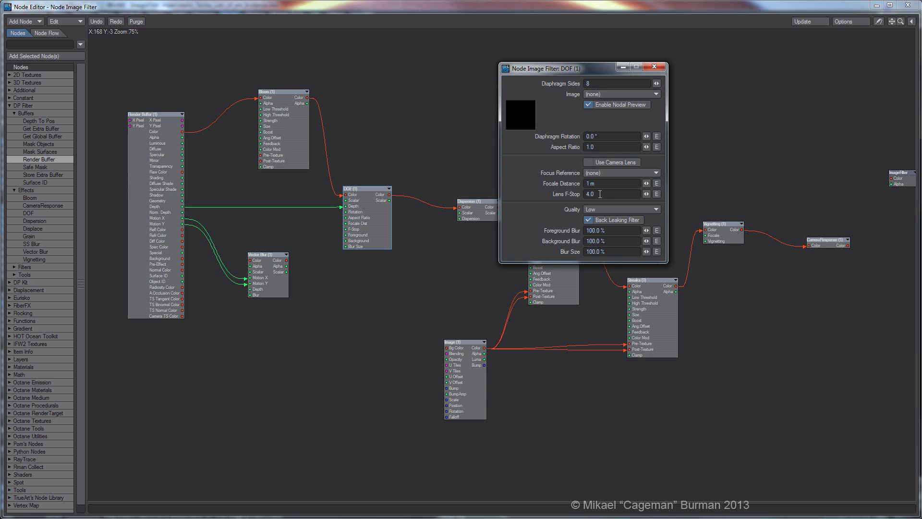
left_click(601, 163)
left_click(601, 162)
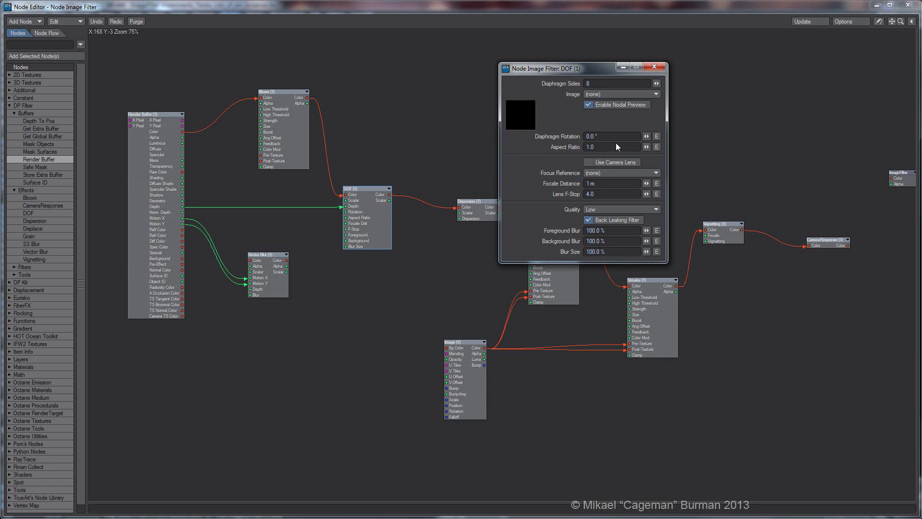
left_click(600, 163)
left_click(654, 67)
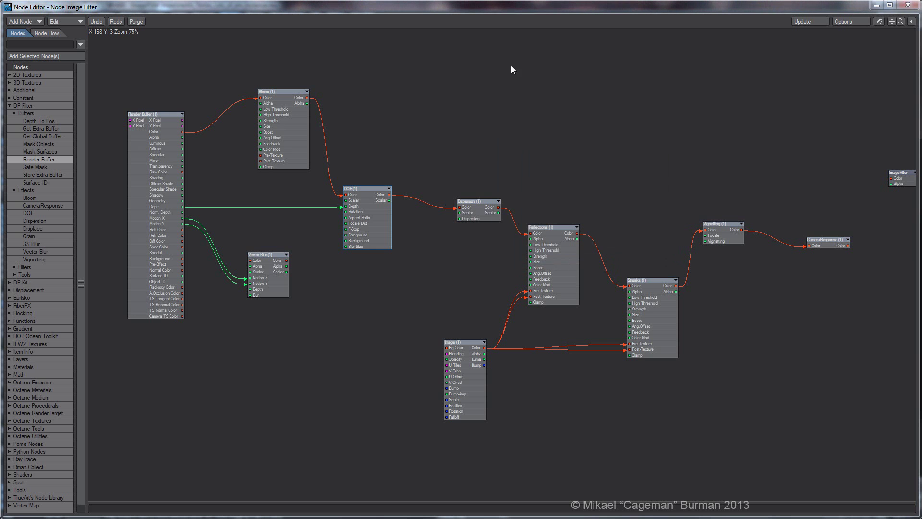
Step: Return to the Layout scene and enable Depth of Field for the camera in Render Globals
double_click(189, 8)
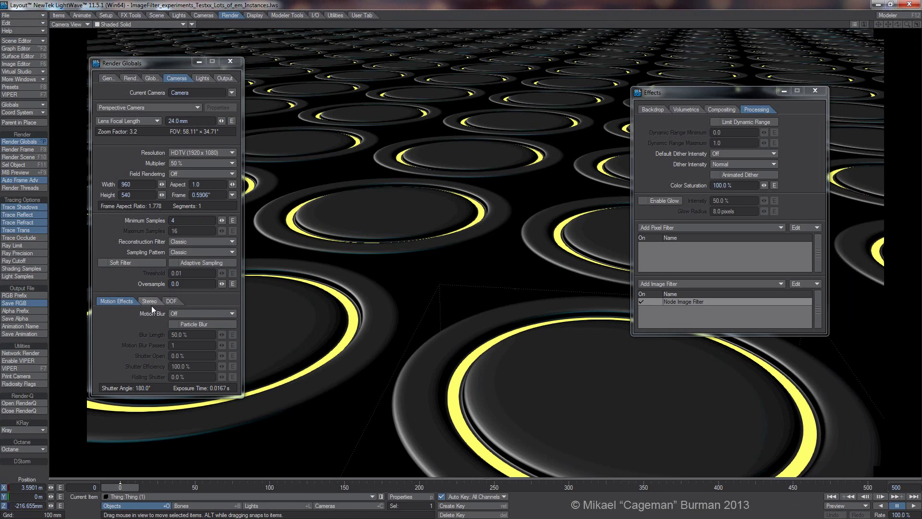
left_click_drag(150, 64, 152, 62)
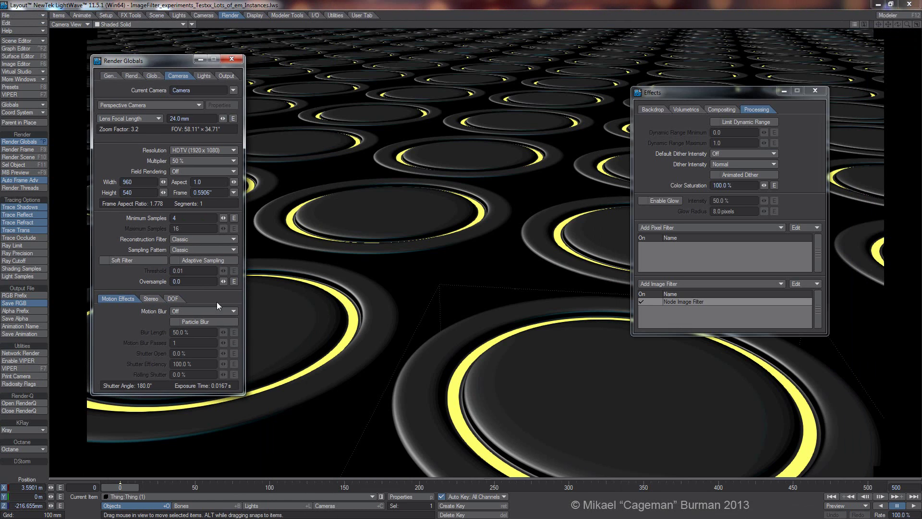
left_click(173, 298)
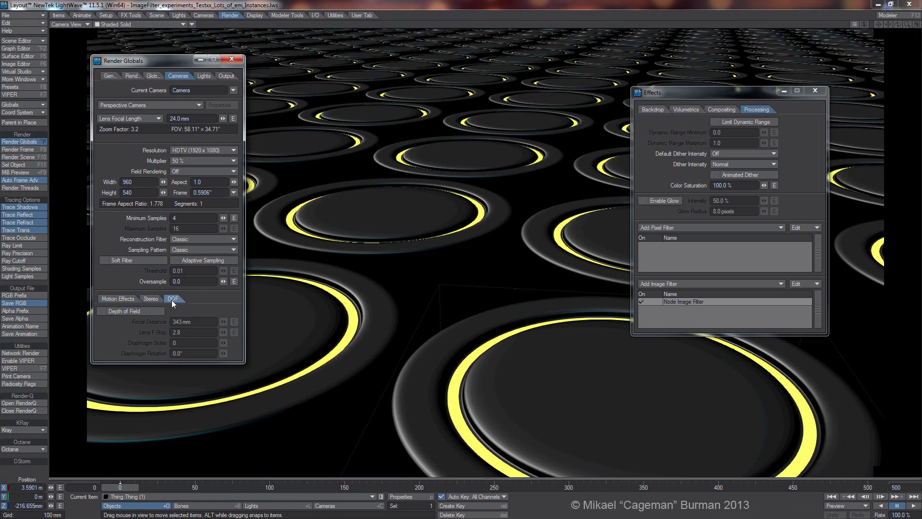
left_click(125, 312)
Step: Toggle the camera viewport's DOF/MBlur Preview off and back on
left_click(191, 24)
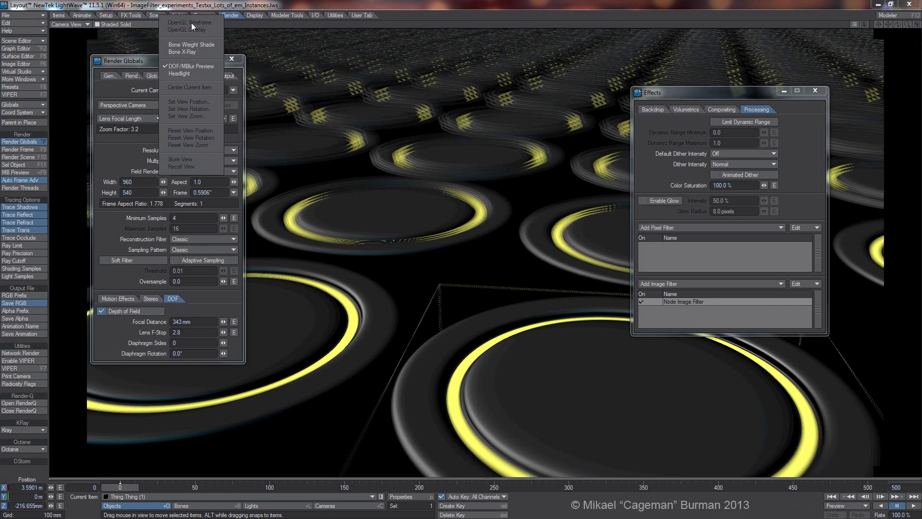
left_click(388, 118)
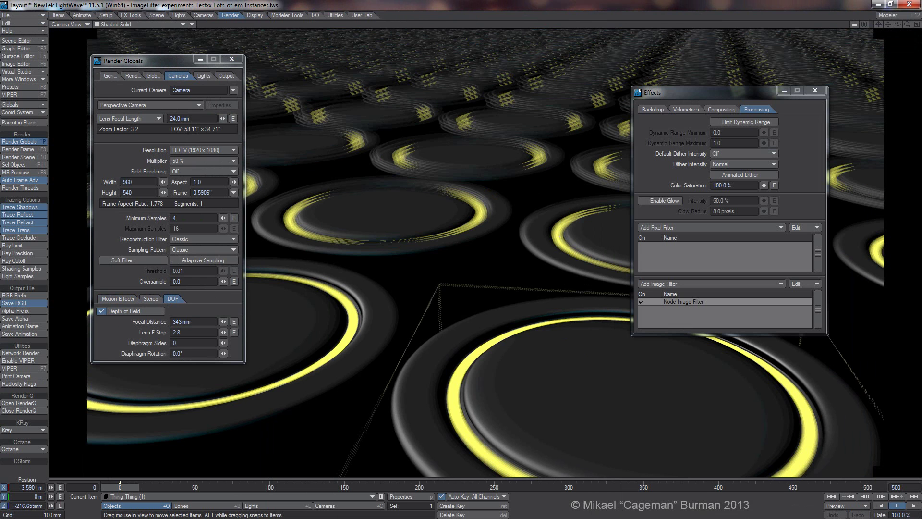
left_click(192, 24)
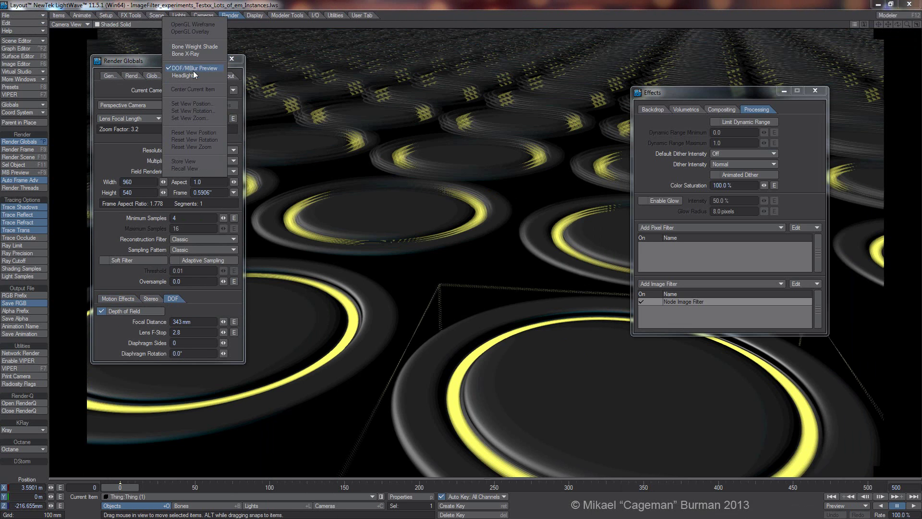
left_click(195, 69)
left_click(192, 24)
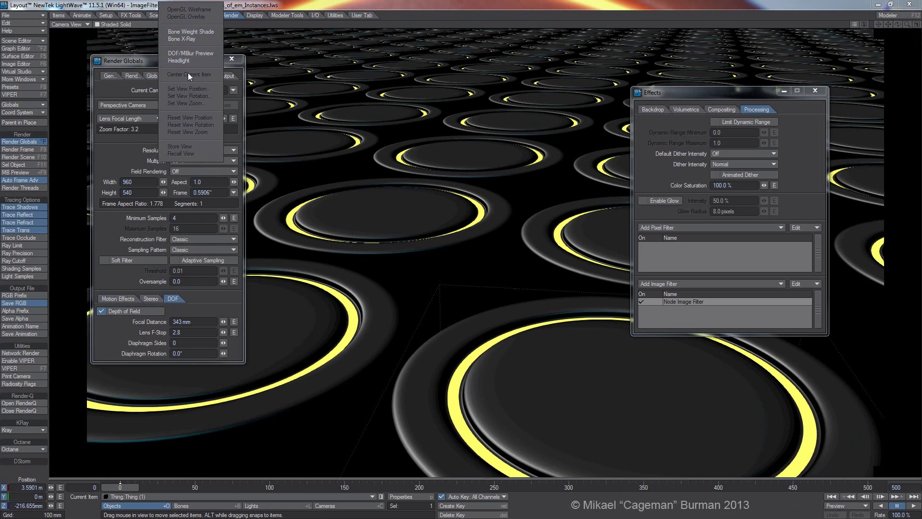
left_click(192, 56)
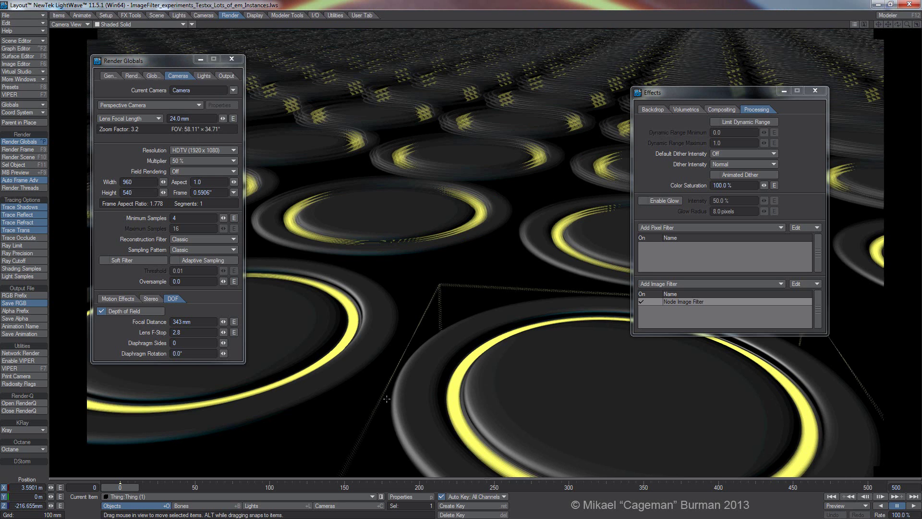
Step: Set the DOF/MBlur Preview Passes to 18 in the display preferences, with the preferences window moved aside
key("d")
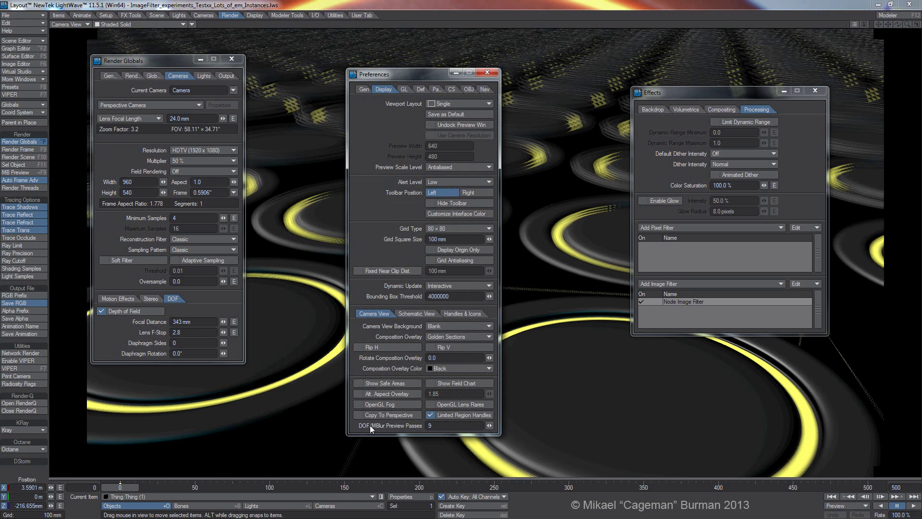
left_click(445, 425)
left_click_drag(389, 70, 626, 70)
type("18")
key("Return")
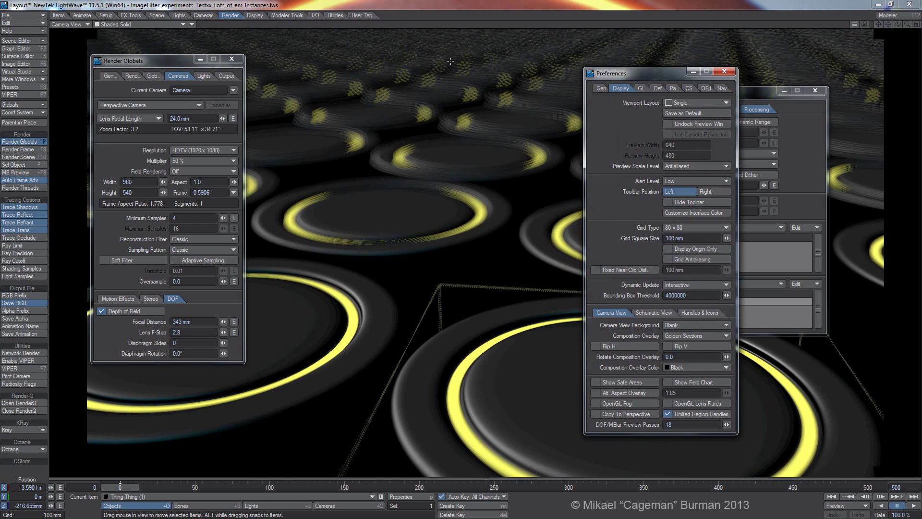
Step: Raise the DOF/MBlur Preview Passes to 35
left_click(668, 425)
type("48")
key("BackSpace")
key("BackSpace")
type("35")
key("Return")
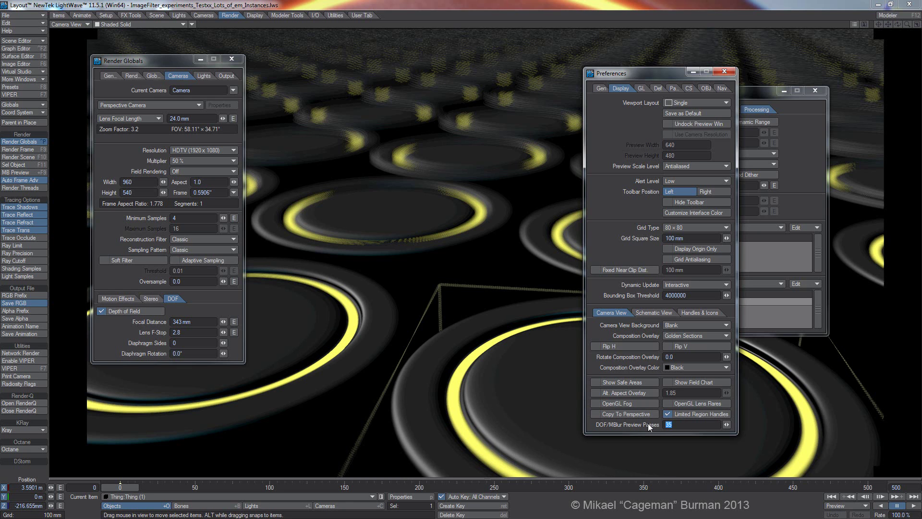
Step: Set the DOF/MBlur Preview Passes to 9 and disable the camera's Depth of Field
left_click(123, 297)
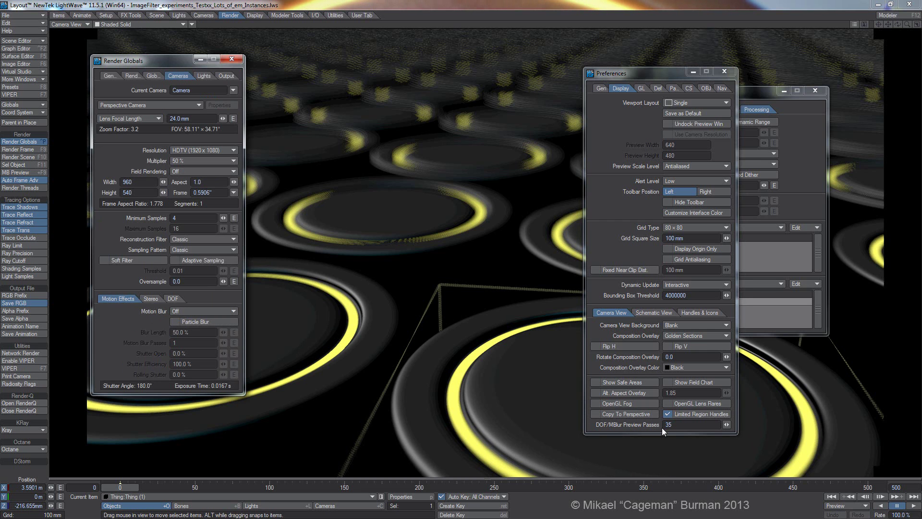
left_click(646, 424)
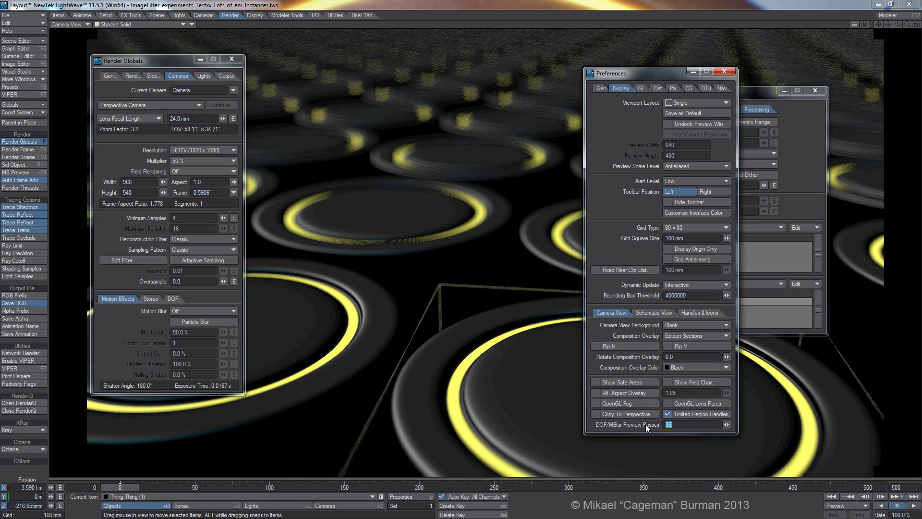
key("Return")
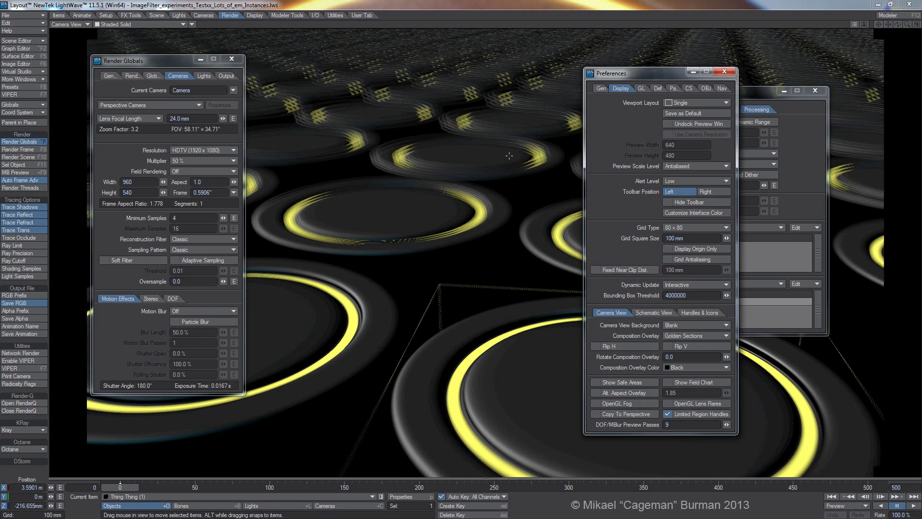
left_click(173, 298)
left_click(120, 311)
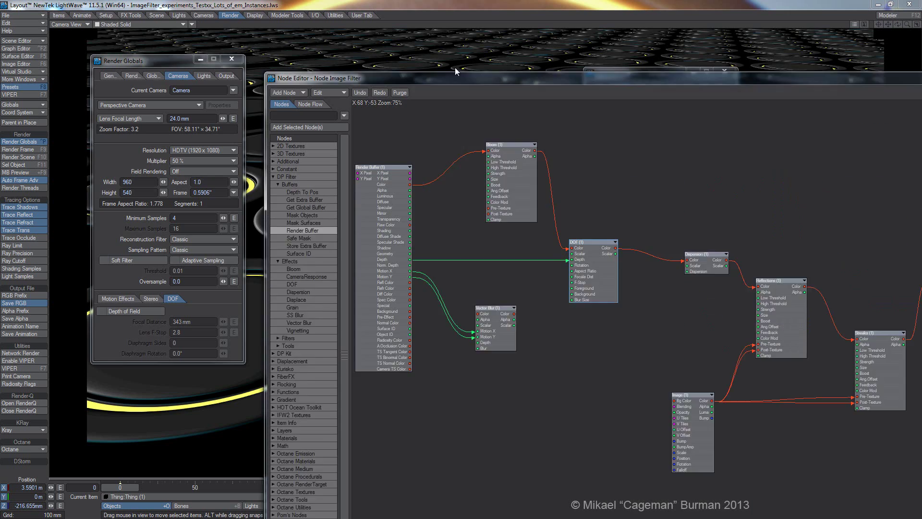
Step: Bring the whole node network into view and nudge the Dispersion, Reflections, DOF and Bloom nodes slightly
left_click_drag(454, 67, 335, 23)
mouse_move(509, 212)
left_mouse_down()
mouse_move(513, 203)
mouse_move(497, 209)
left_mouse_up()
left_click_drag(580, 236, 587, 233)
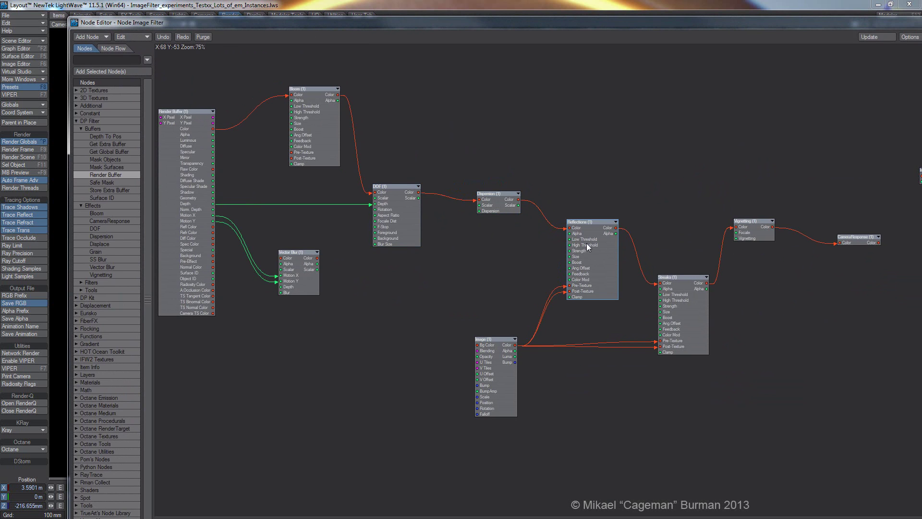
left_click_drag(671, 177, 615, 206, "alt")
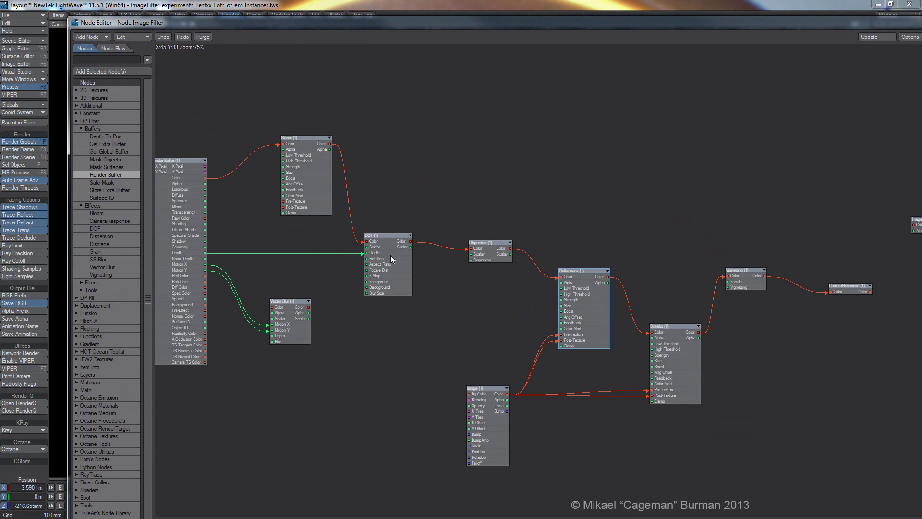
left_click_drag(390, 255, 391, 263)
left_click_drag(324, 178, 320, 180)
left_click_drag(411, 178, 406, 164, "alt")
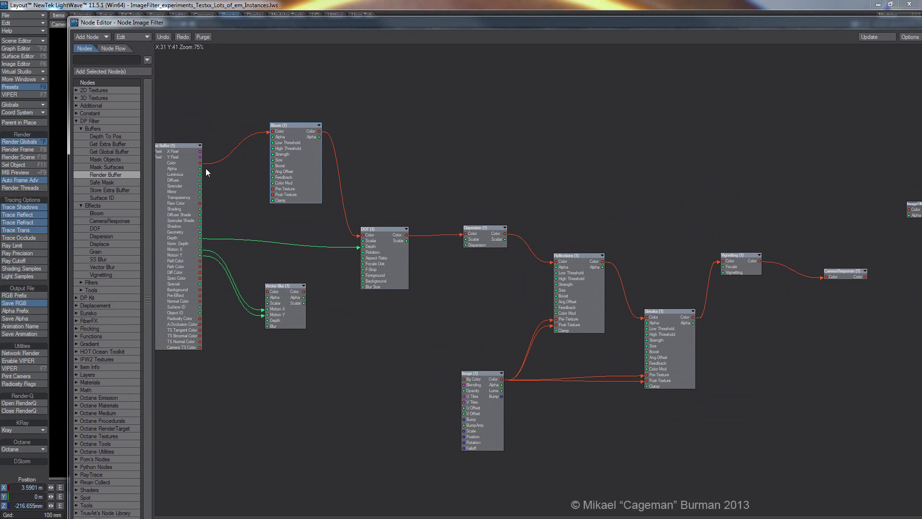
Step: Connect the Render Buffer's Color to the Dispersion node's Color input, and the Dispersion Color output to the ImageFilter's Color
left_click_drag(200, 163, 835, 210)
left_click_drag(366, 209, 422, 209, "alt")
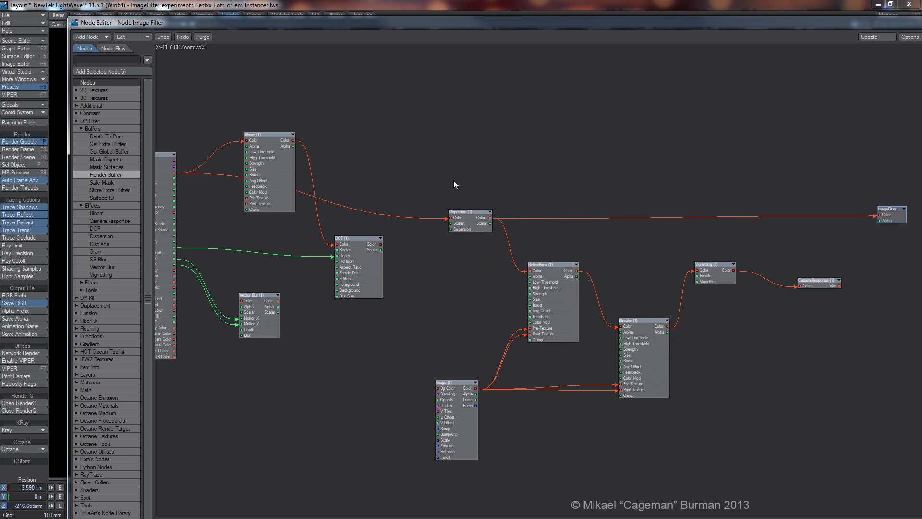
left_click(465, 224)
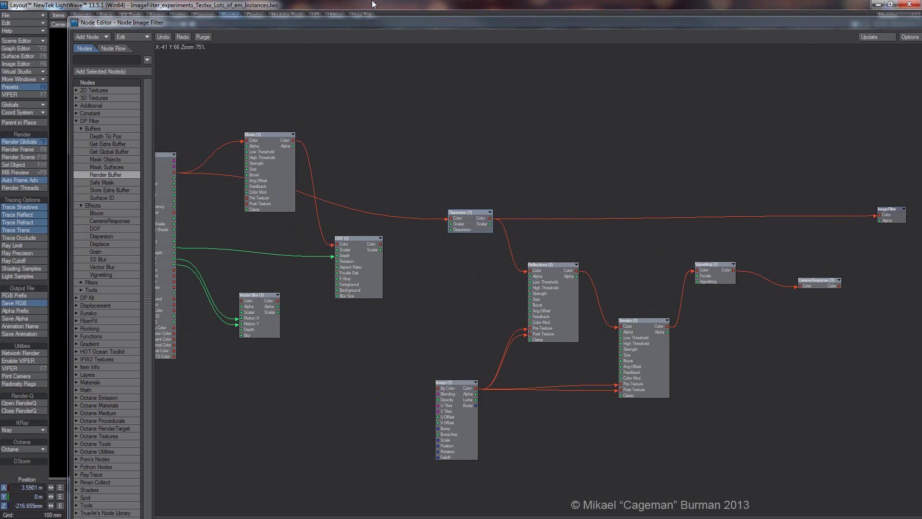
Step: Render the current frame with only the Dispersion effect and place the finished image in clear view over Layout
key("F9")
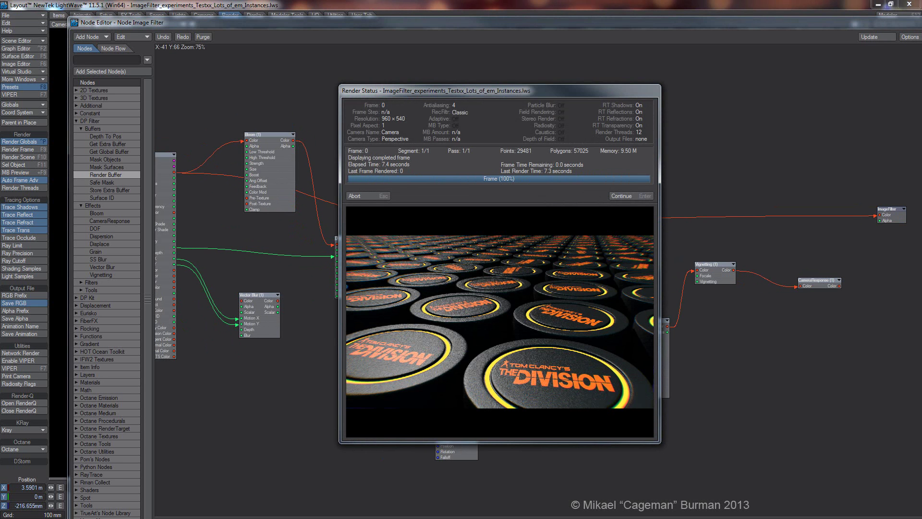
left_click_drag(654, 114, 534, 100)
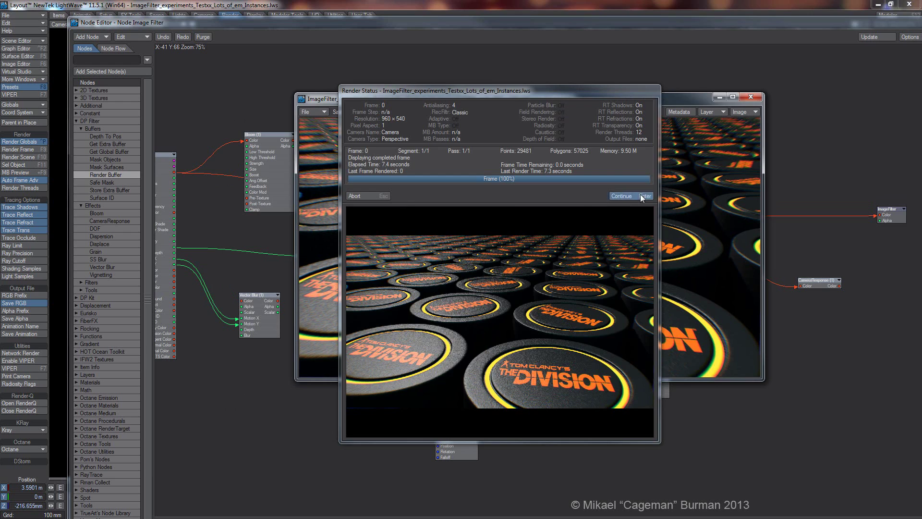
left_click(640, 194)
left_click(158, 24)
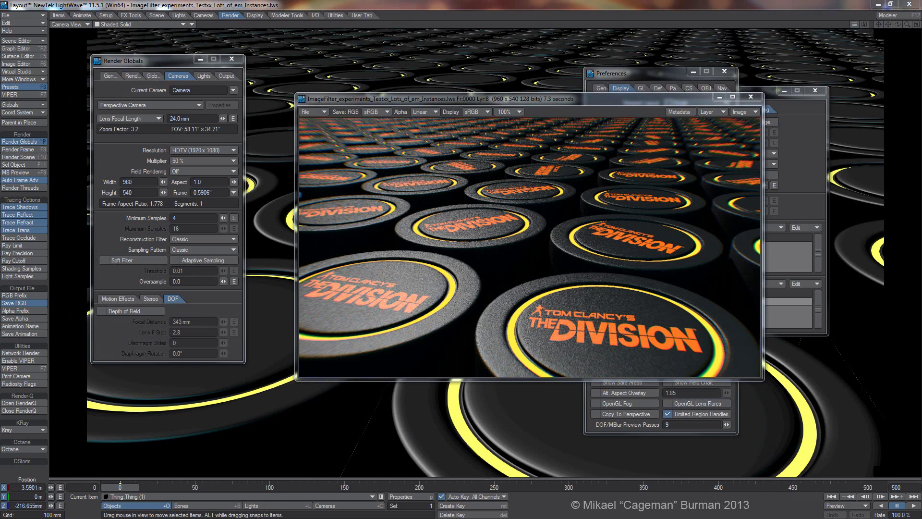
left_click_drag(572, 99, 444, 65)
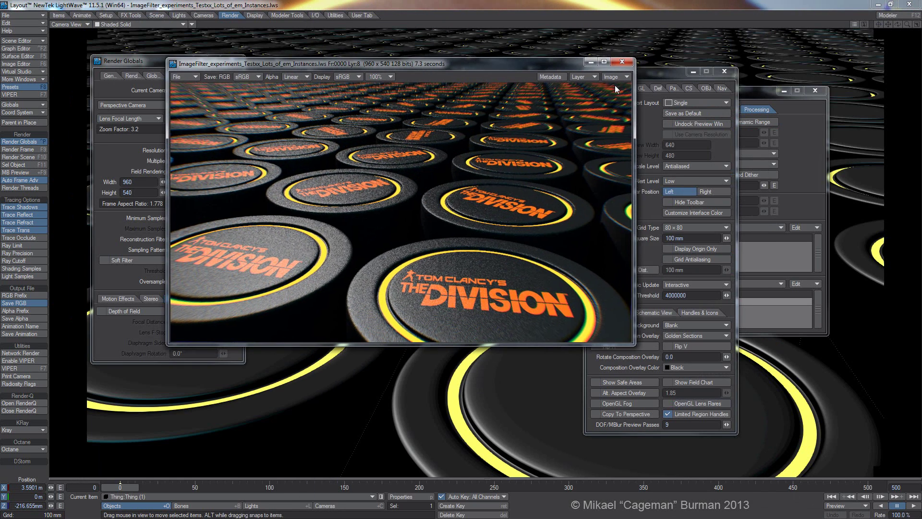
Step: Close the display preferences, disable the Node Image Filter and render the current frame without any post effects
left_click(724, 71)
left_click(644, 301)
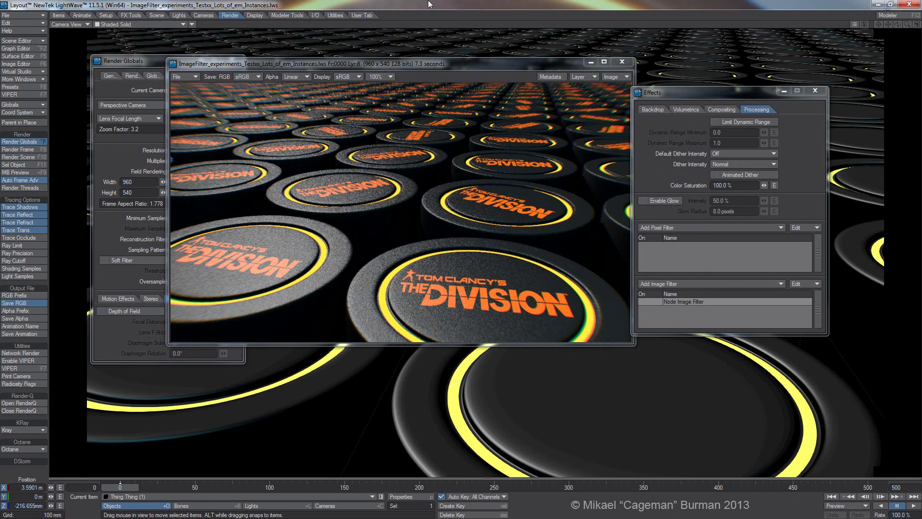
key("F9")
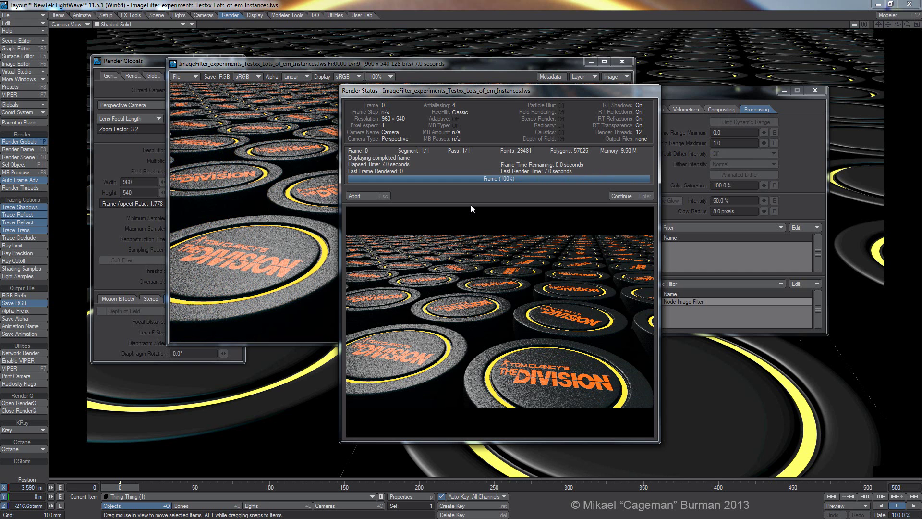
left_click(620, 196)
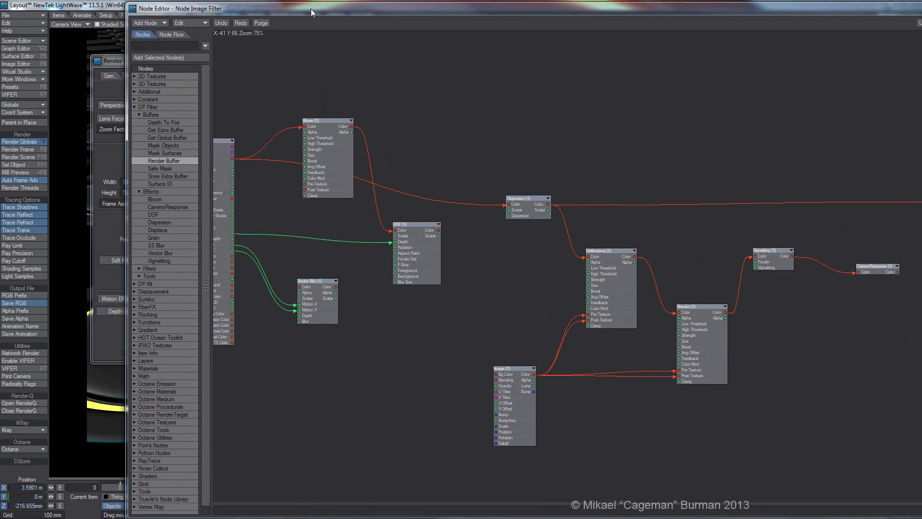
Step: Bring the Node Image Filter's node editor fully into view and move the Image node slightly up, closer to the Reflections node
left_click_drag(310, 9, 189, 11)
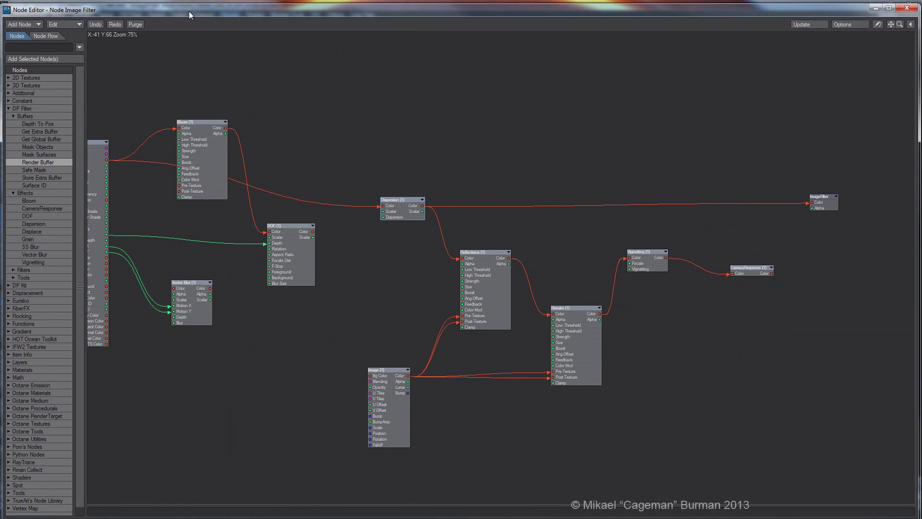
left_click_drag(410, 90, 388, 108, "alt")
left_click_drag(447, 141, 516, 131, "alt")
mouse_move(531, 284)
left_mouse_down()
mouse_move(512, 277)
mouse_move(522, 283)
left_mouse_up()
left_click_drag(437, 171, 489, 168, "alt")
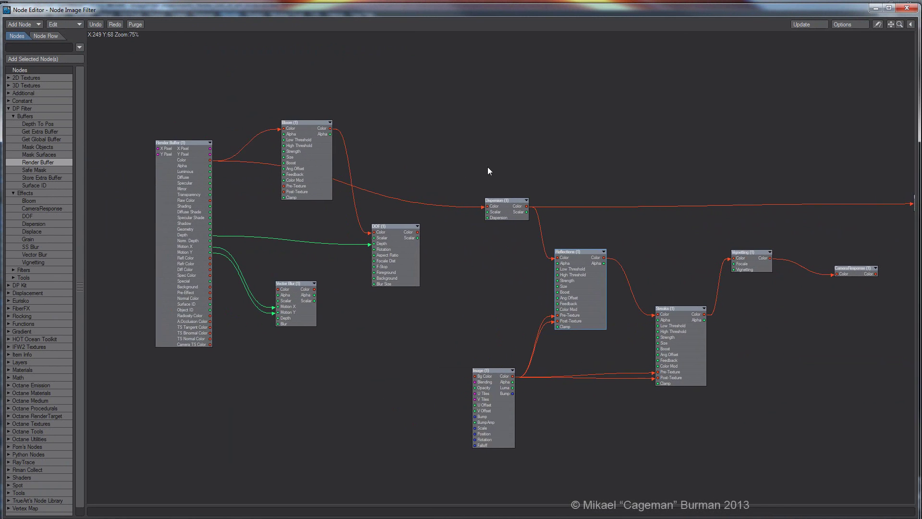
left_click_drag(488, 402, 474, 381)
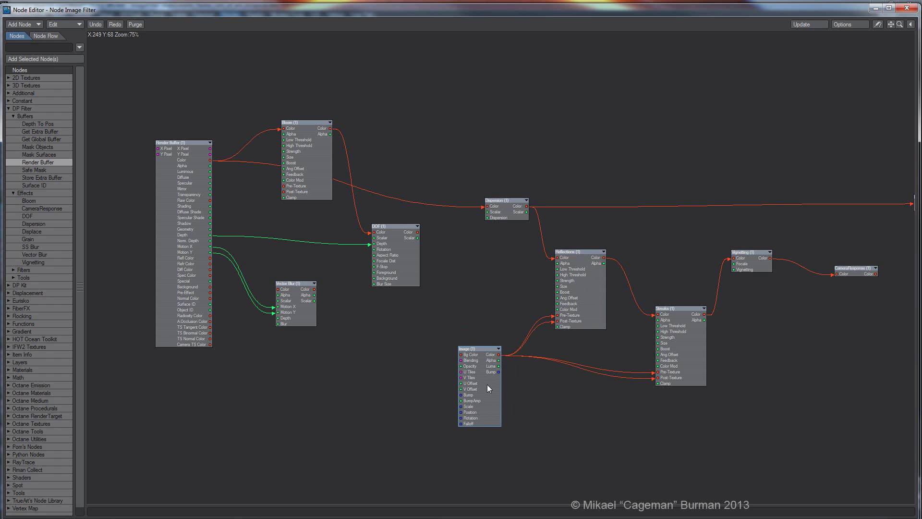
Step: Open the Image node's Lensdirt_2.png texture at full size and enlarge its viewer window
double_click(477, 370)
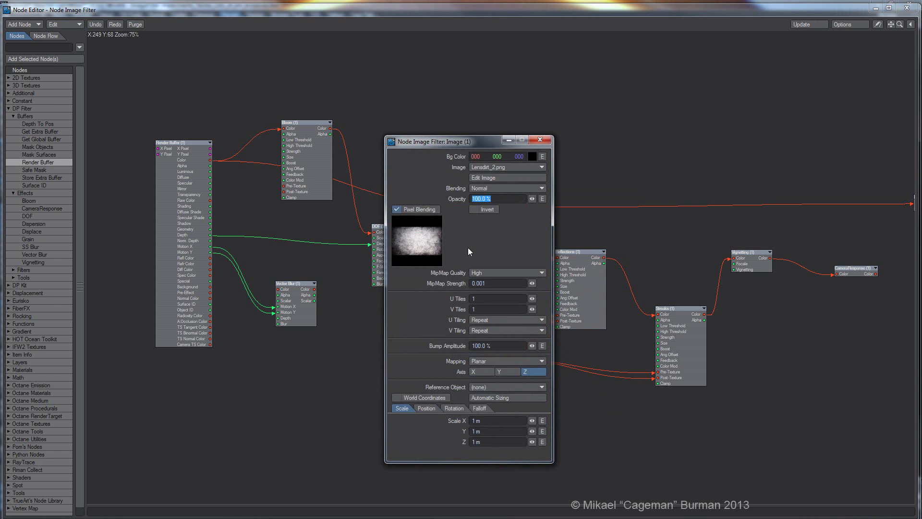
left_click(482, 178)
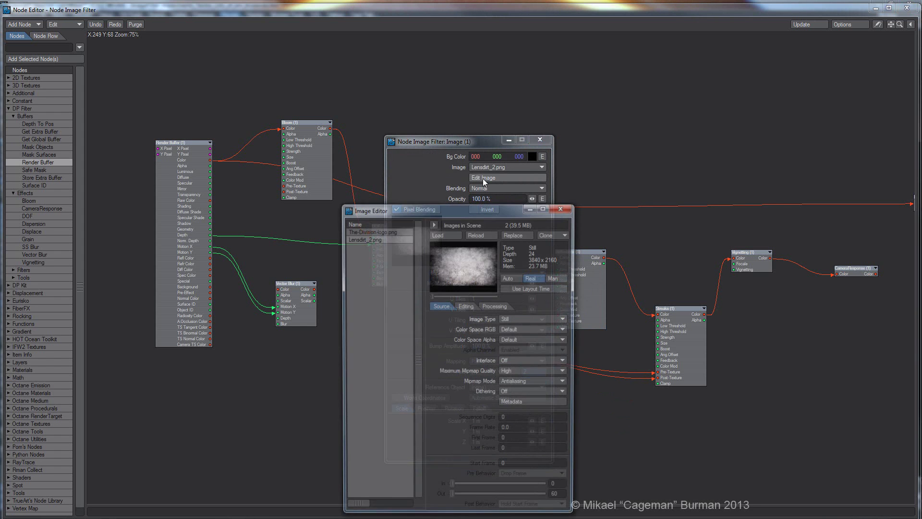
double_click(474, 266)
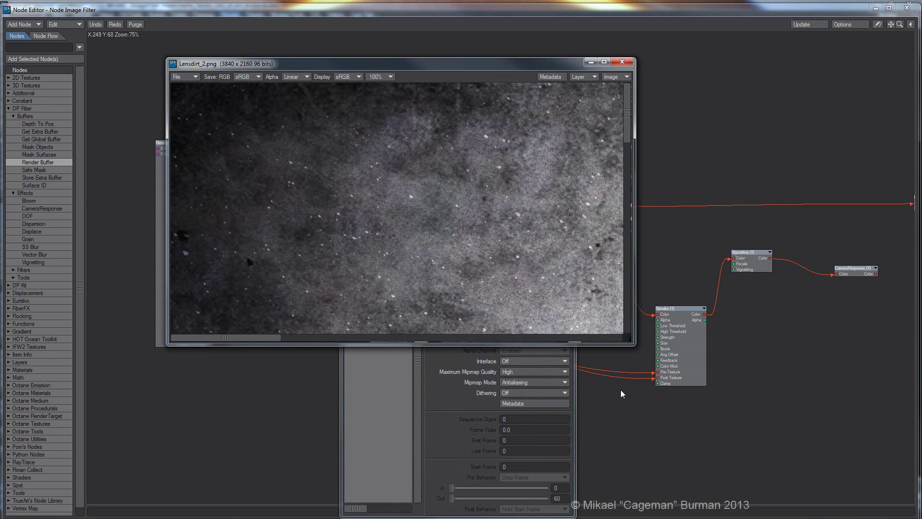
left_click_drag(634, 345, 836, 482)
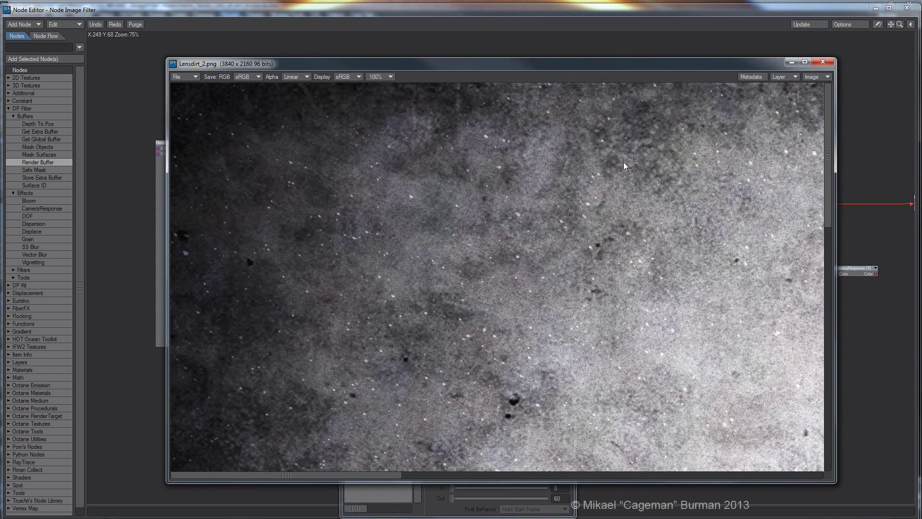
left_click_drag(579, 65, 452, 16)
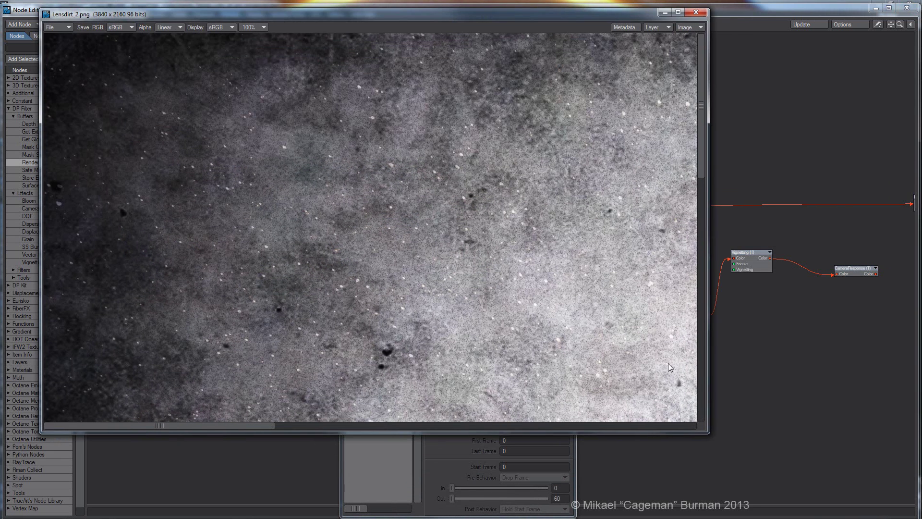
left_click_drag(708, 432, 827, 499)
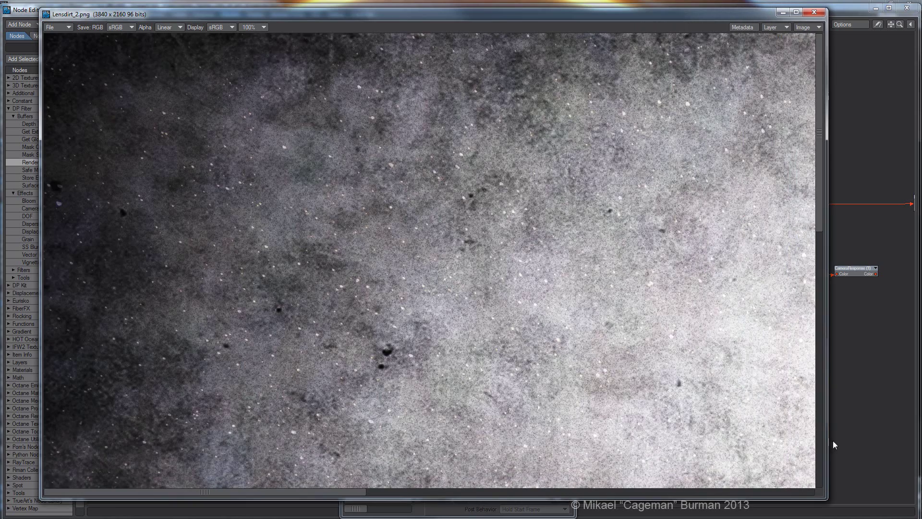
Step: Examine the dirt and scratch detail across the corners and centre of Lensdirt_2.png, and close the image windows
left_click_drag(821, 67, 830, 344)
left_click_drag(363, 491, 812, 490)
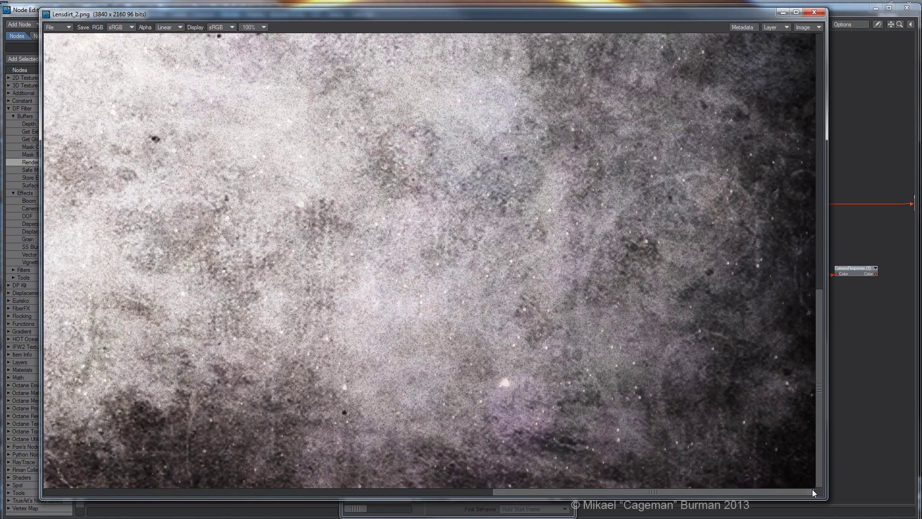
left_click_drag(823, 310, 826, 51)
left_click_drag(700, 248, 664, 78)
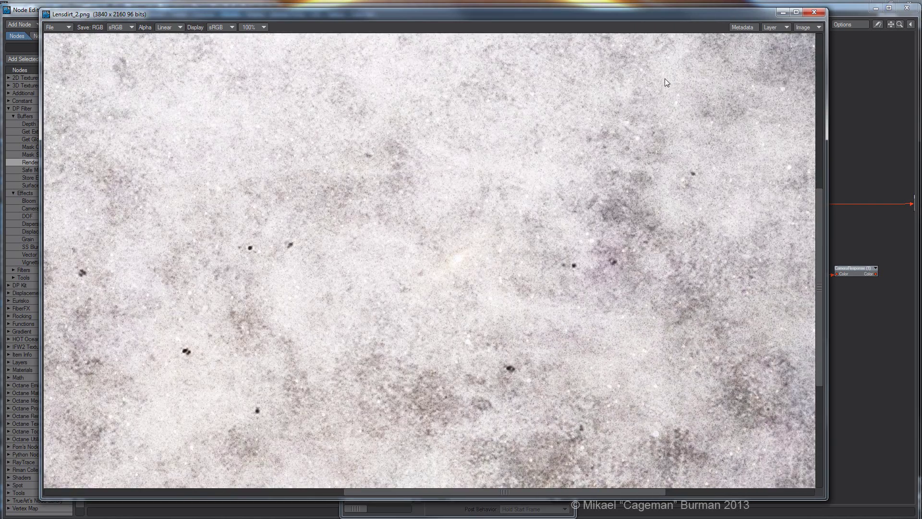
left_click(813, 12)
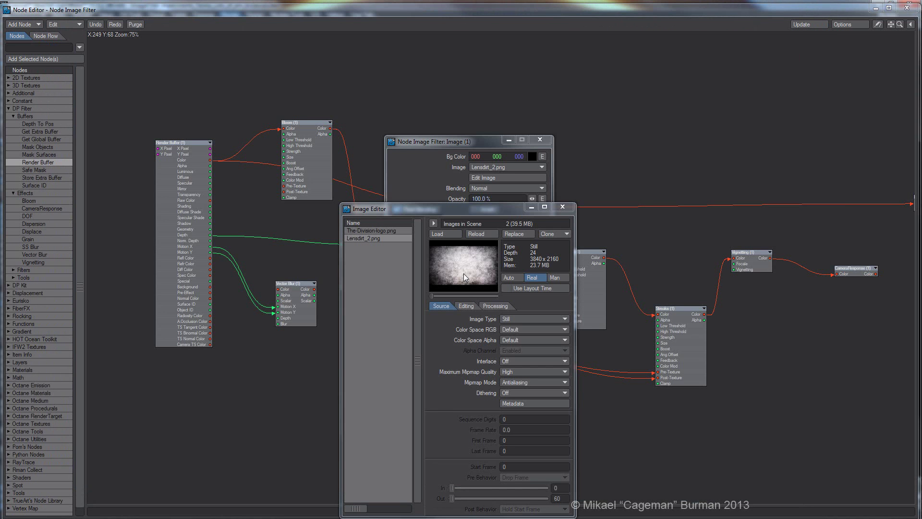
left_click(562, 209)
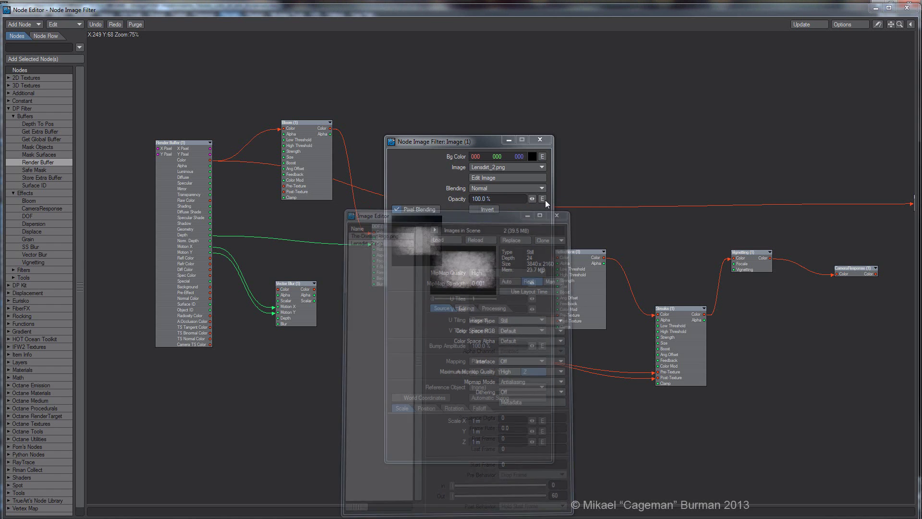
Step: Review the Image node's texture in the Image Editor, checking The-Division-logo.png and Lensdirt_2.png in turn
left_click_drag(454, 146, 455, 132)
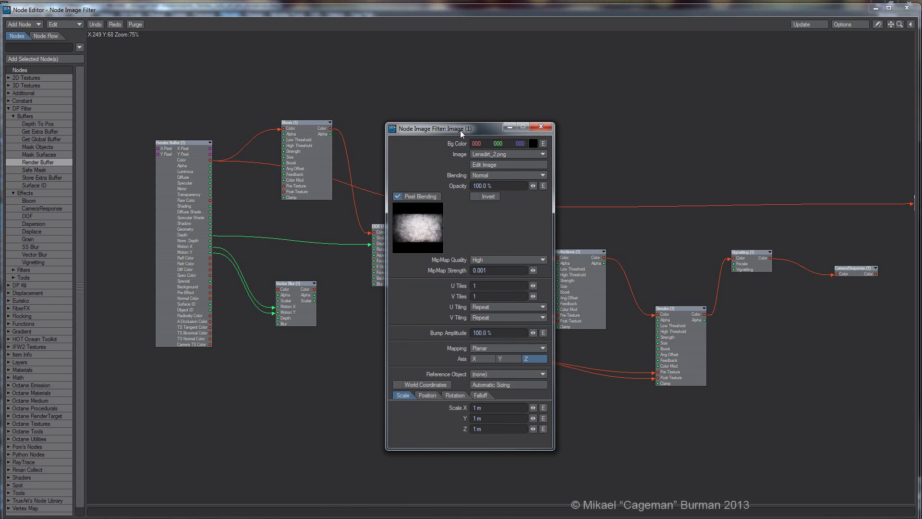
left_click_drag(460, 131, 506, 112)
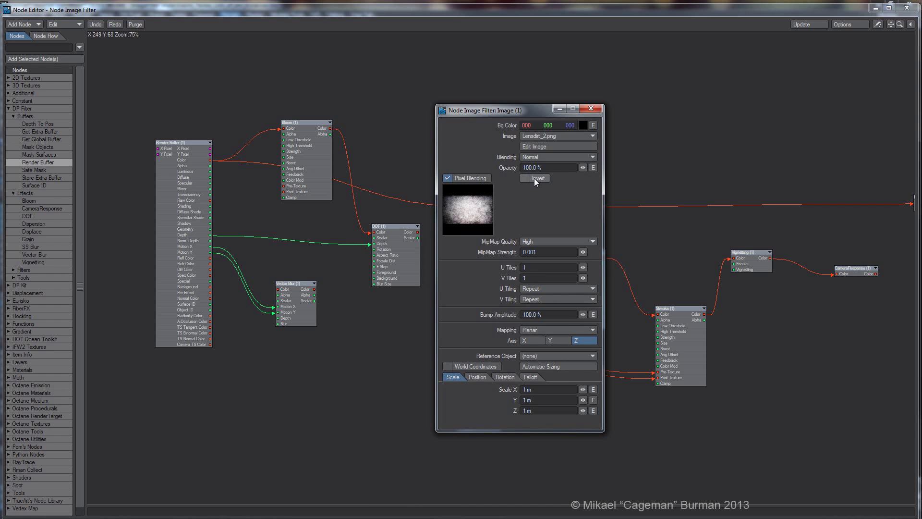
left_click(544, 147)
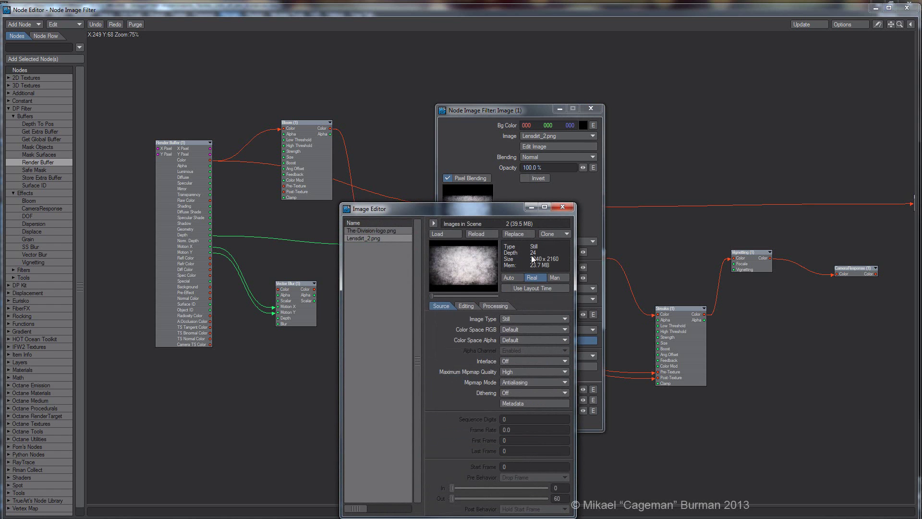
left_click(375, 232)
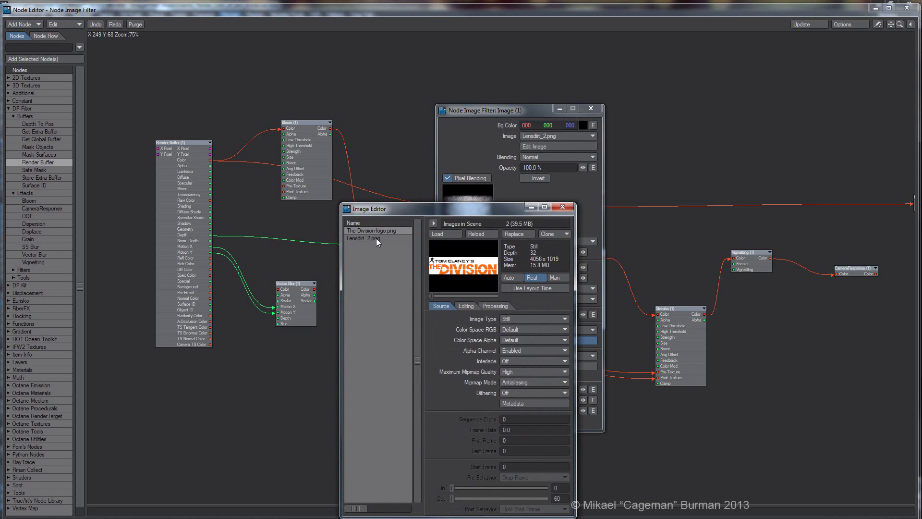
left_click(376, 238)
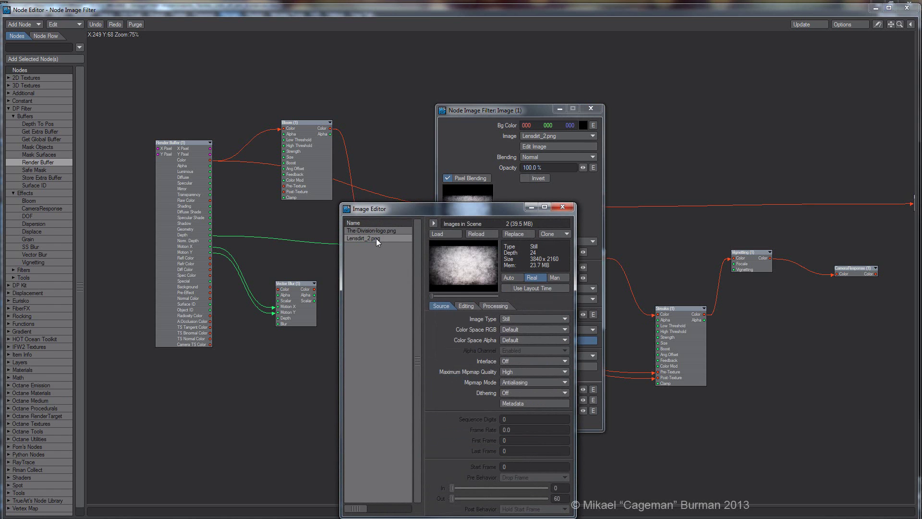
left_click(562, 206)
left_click_drag(491, 107, 461, 100)
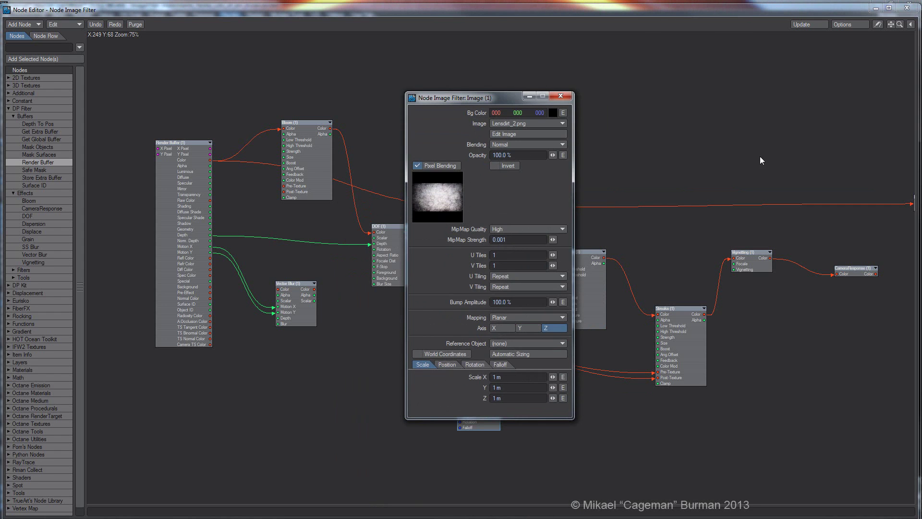
Step: Review the Image node's settings again and nudge the node slightly beside its Reflections and Streaks connections
left_click_drag(677, 171, 738, 168)
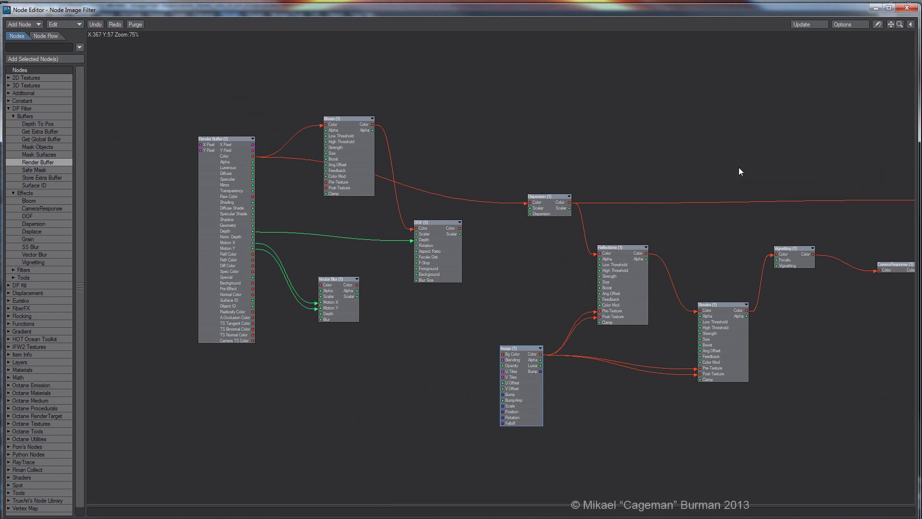
left_click(527, 383)
left_click_drag(574, 279, 507, 289)
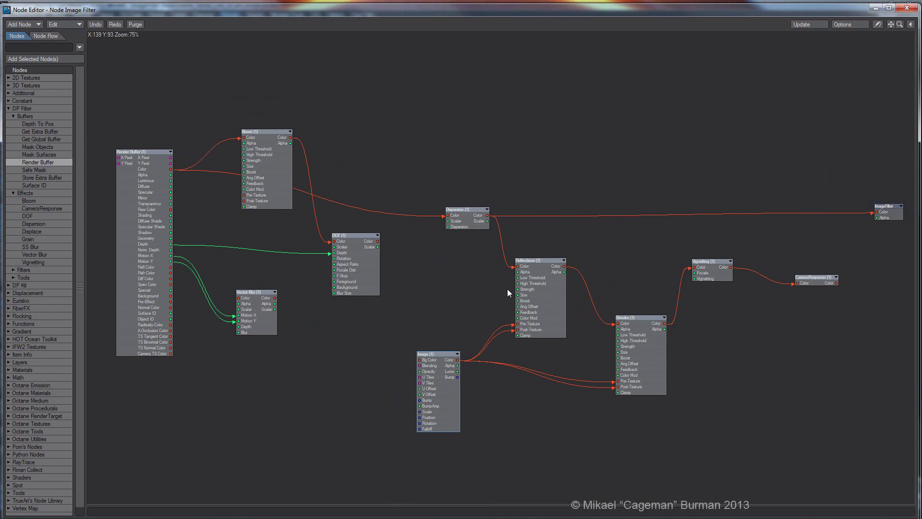
double_click(439, 382)
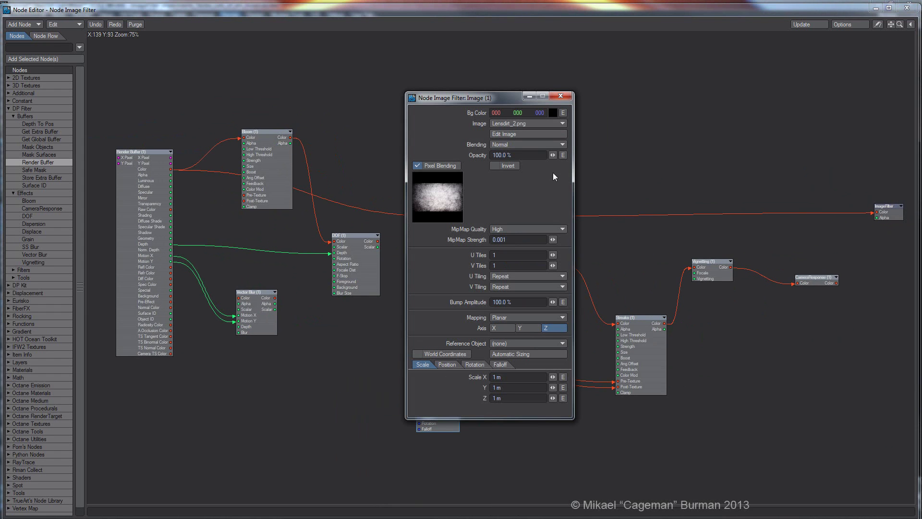
left_click(565, 96)
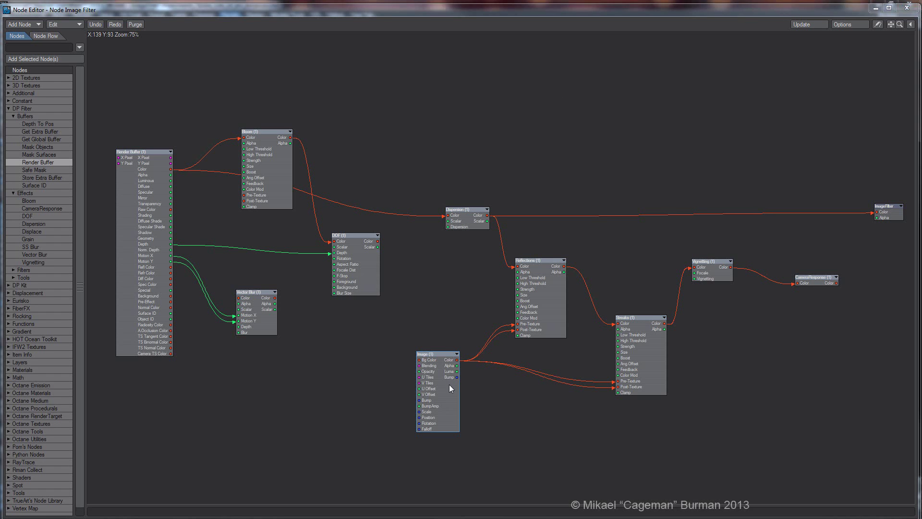
left_click_drag(448, 384, 434, 384)
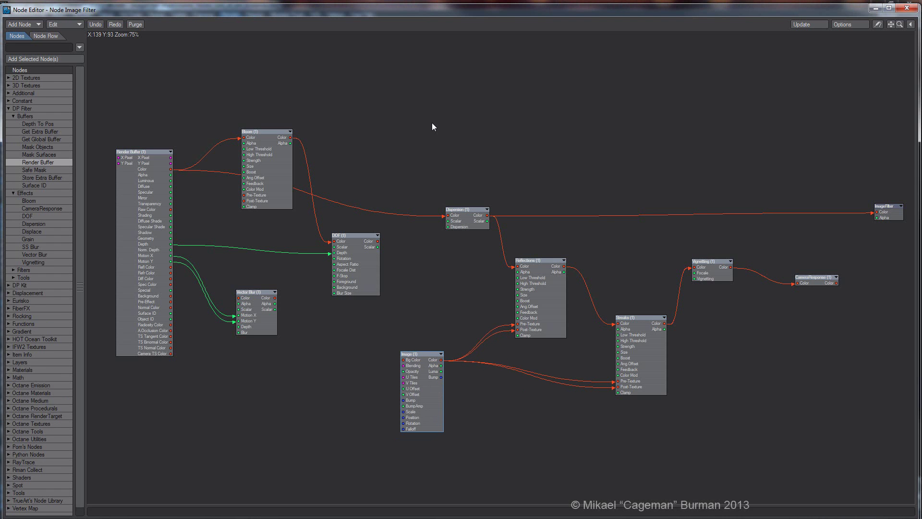
left_click_drag(410, 397, 423, 396)
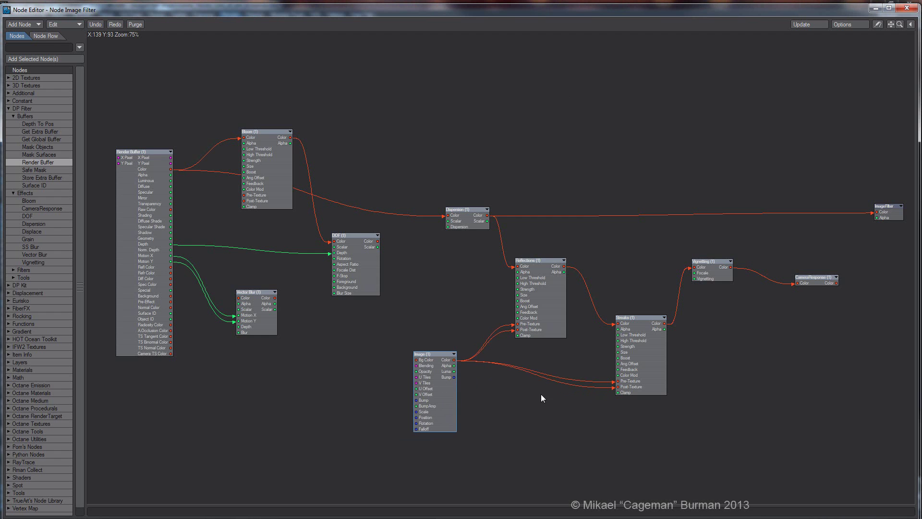
Step: Take Dispersion out of the chain, feeding the Bloom Color into Reflections and the Reflections Color into the ImageFilter's Color
left_click_drag(555, 401, 483, 399, "alt")
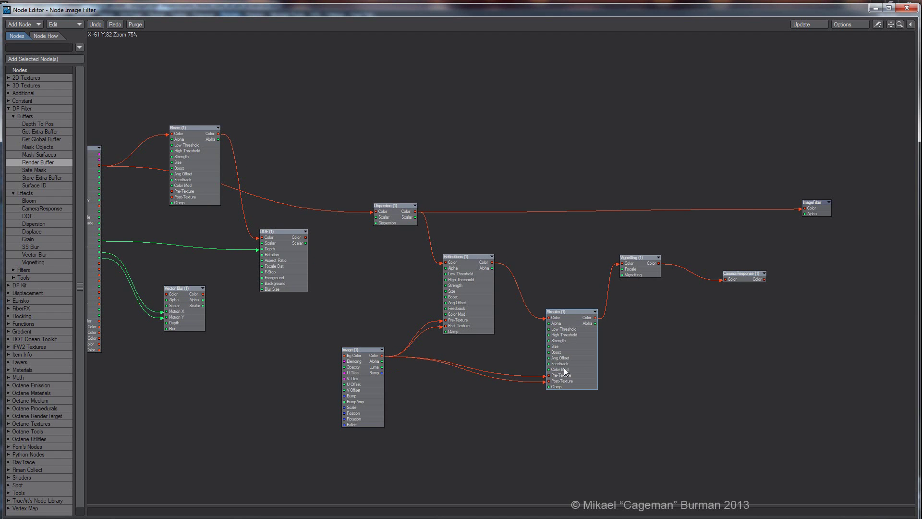
left_click_drag(483, 361, 531, 360, "alt")
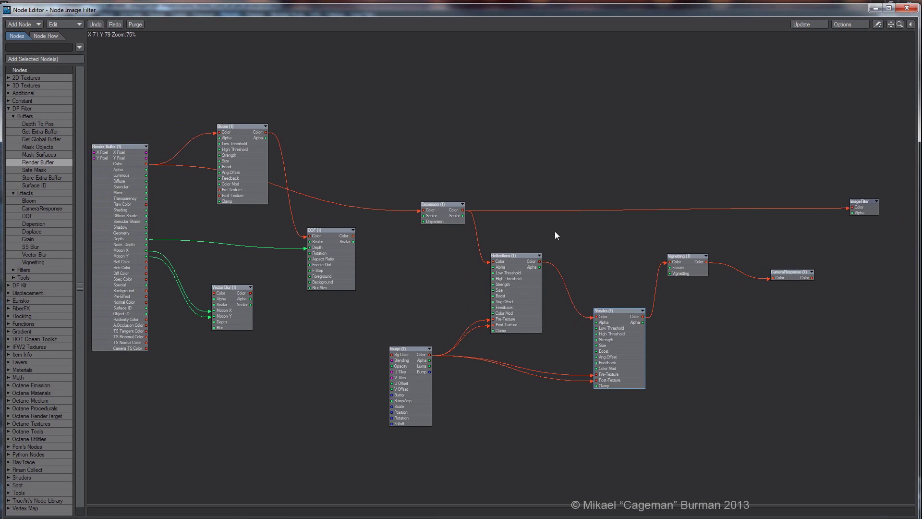
left_click_drag(345, 181, 370, 208, "alt")
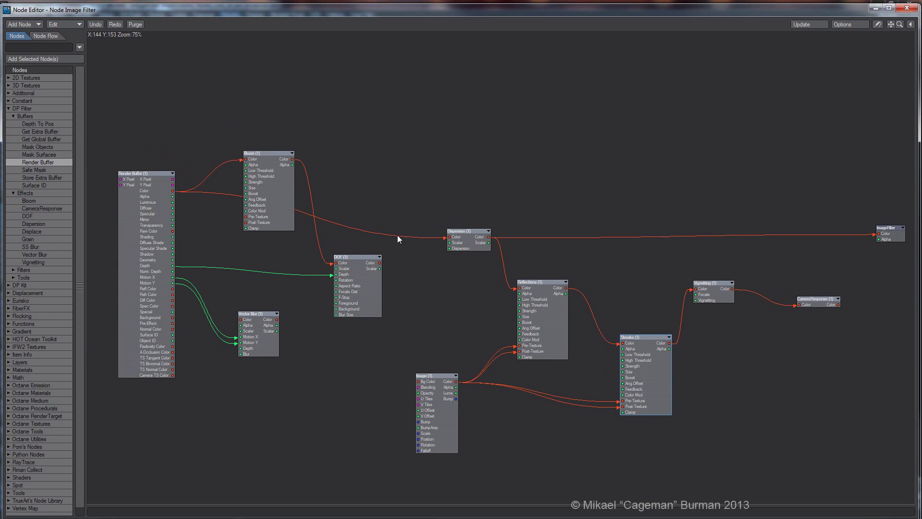
left_click_drag(449, 237, 229, 131)
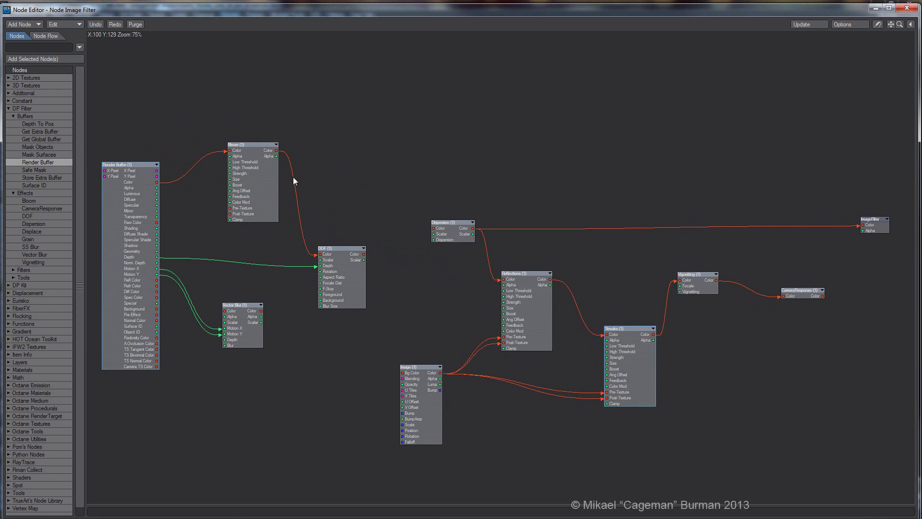
left_click(276, 151)
left_click_drag(356, 197, 822, 224)
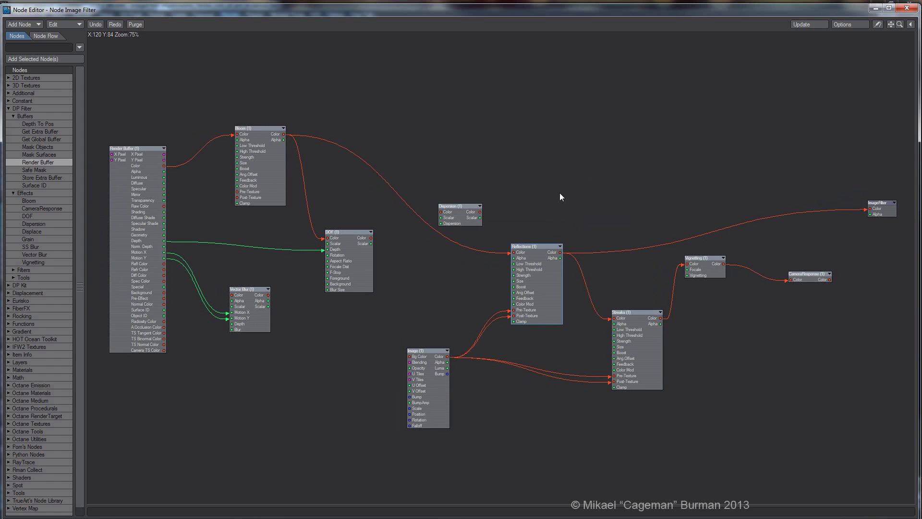
Step: Render the current frame to test the Bloom and Reflections setup
key("F9")
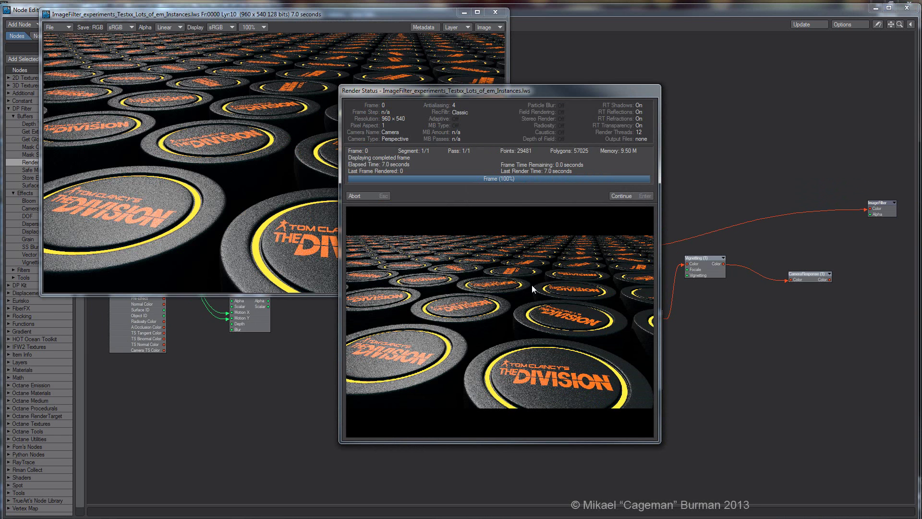
left_click(618, 196)
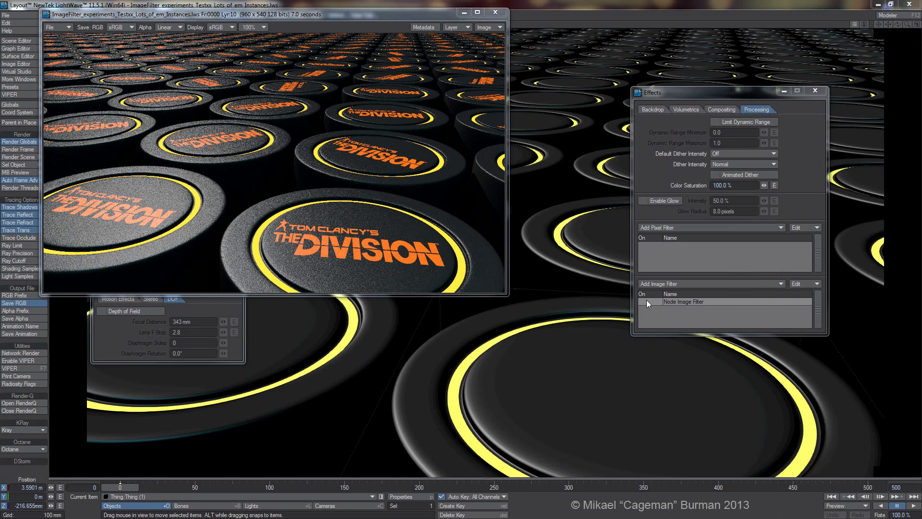
Step: Re-enable the Node Image Filter and render the current frame with Bloom and Reflections applied
left_click(646, 301)
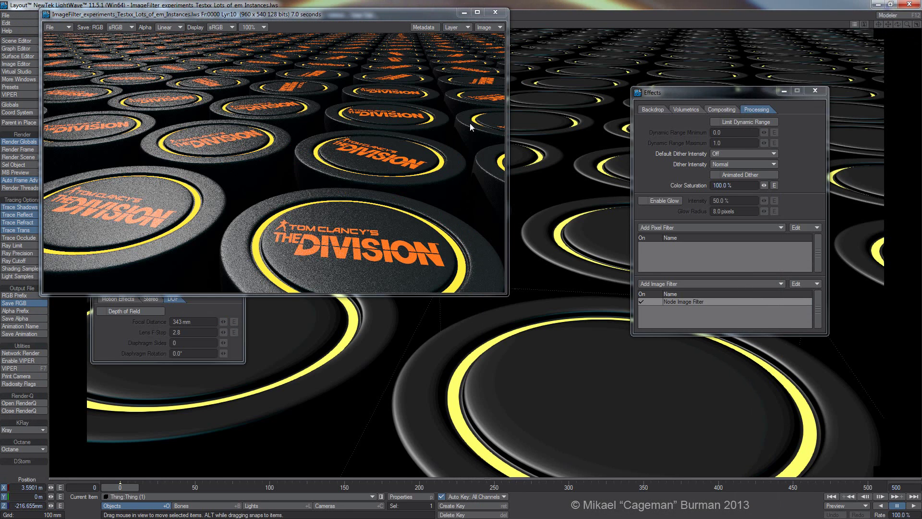
key("F9")
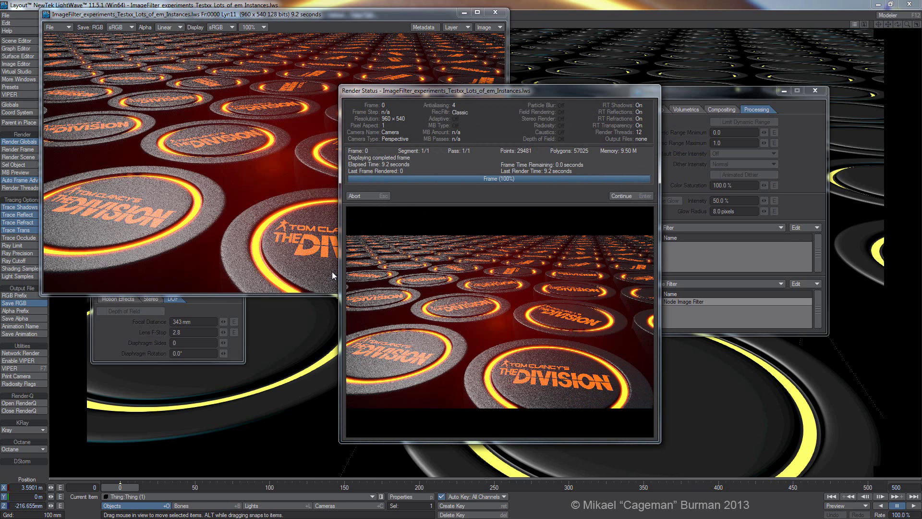
left_click(629, 197)
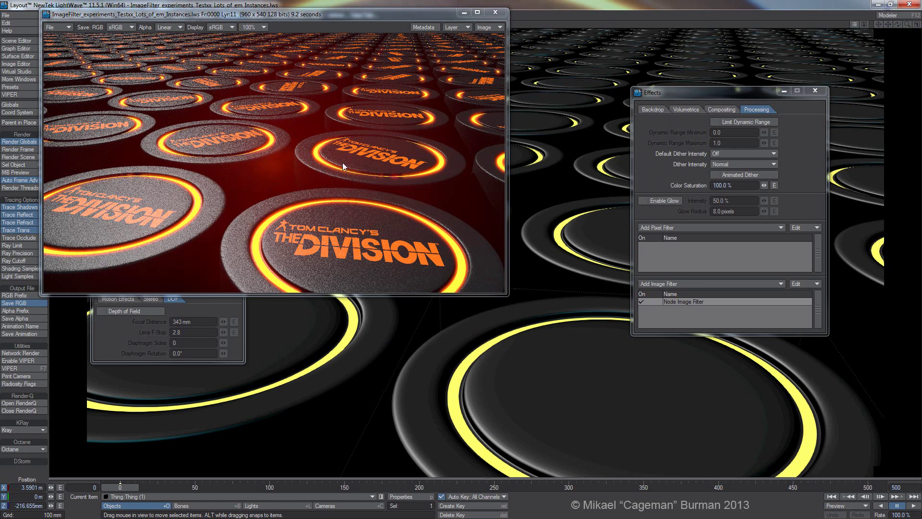
Step: Compare the filtered render with the earlier render layer and reposition the render window to reveal the Effects window
left_click(456, 27)
left_click(456, 21)
left_click(450, 28)
left_click(452, 34)
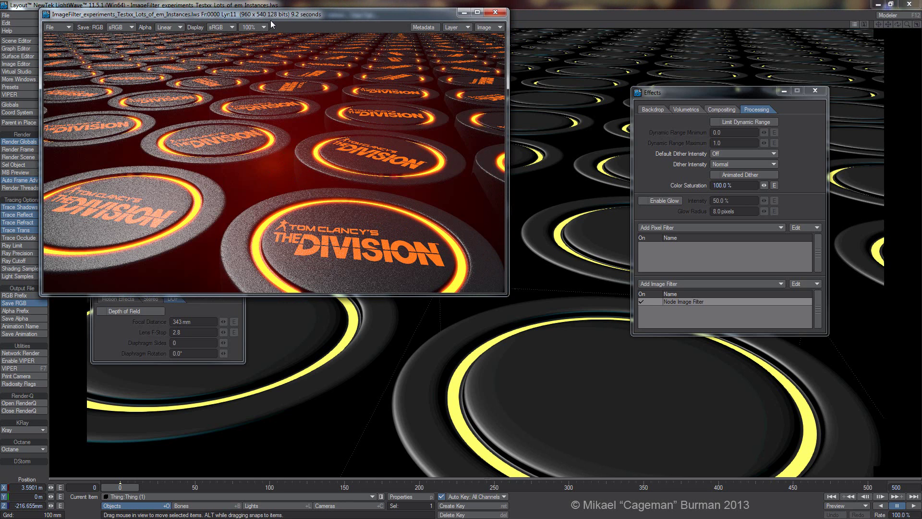
left_click_drag(266, 14, 643, 102)
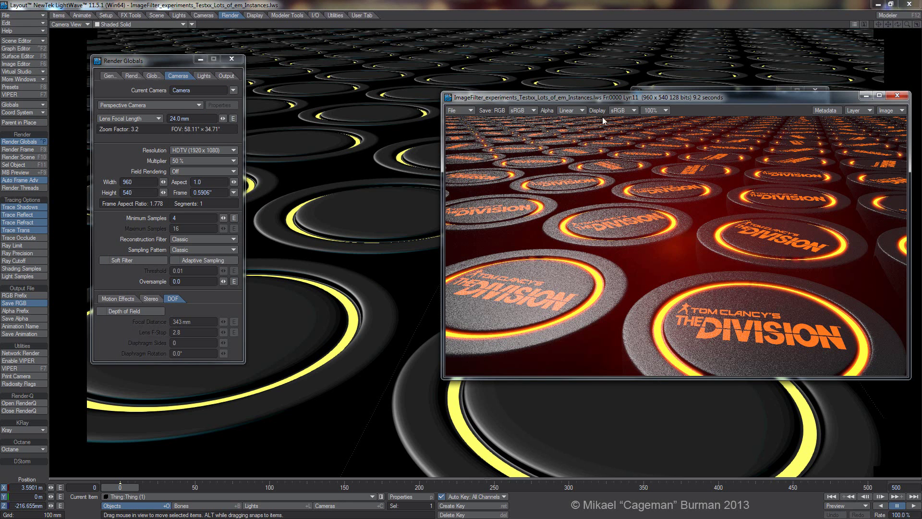
left_click(559, 89)
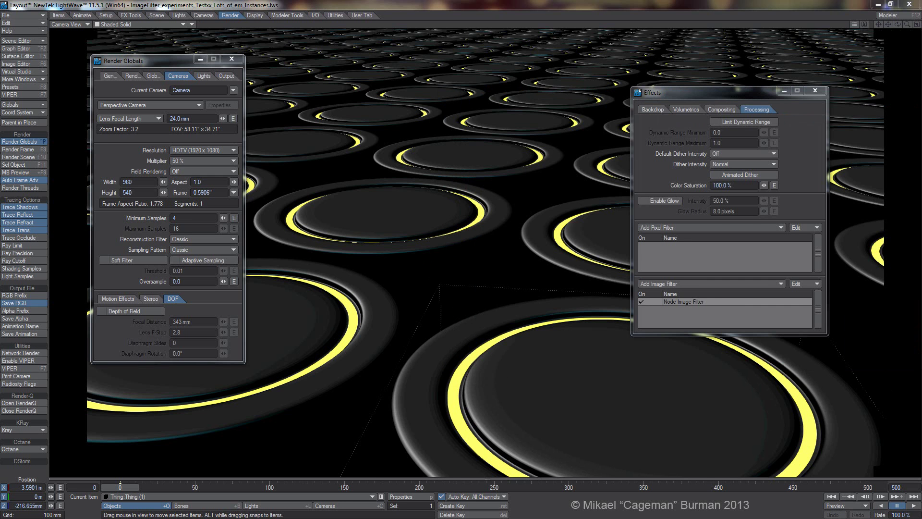
key("alt+Tab")
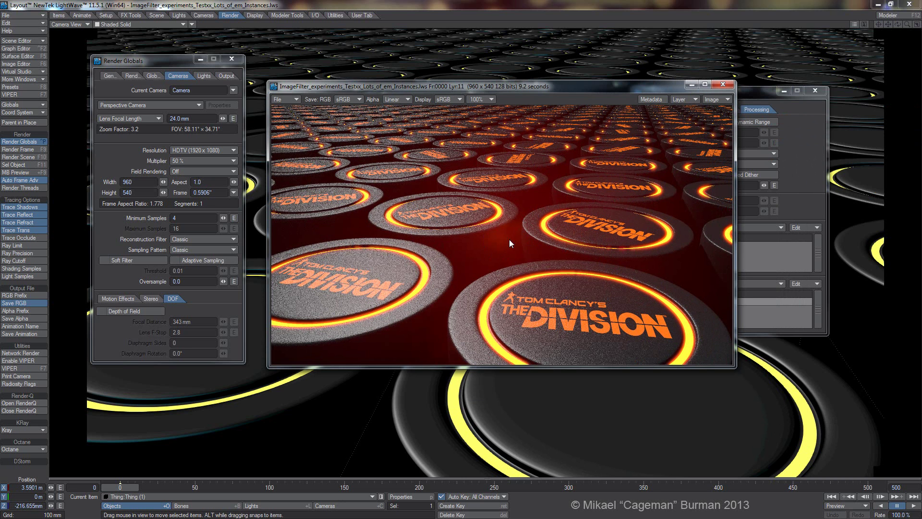
left_click_drag(529, 87, 414, 69)
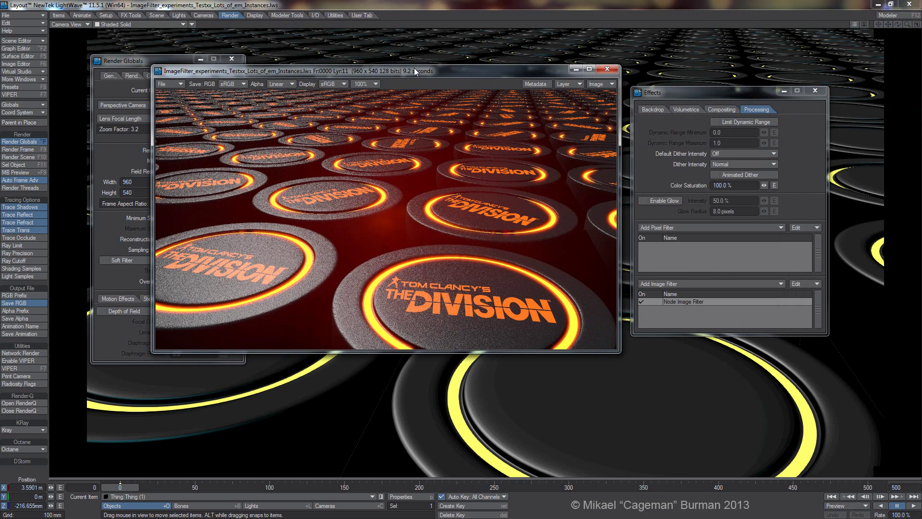
left_click_drag(414, 70, 434, 164)
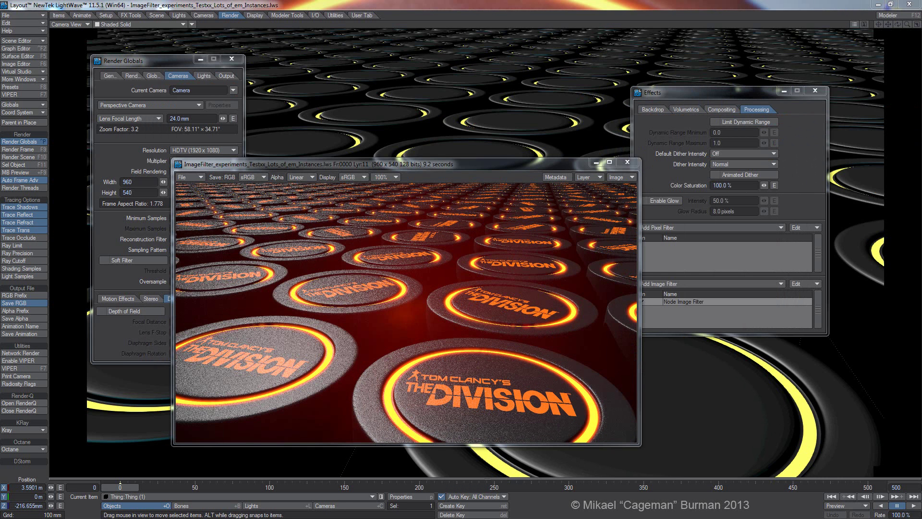
Step: Bypass Reflections by feeding the Bloom Color into Streaks and the Streaks Color into the ImageFilter's Color, and review the Streaks settings
double_click(683, 302)
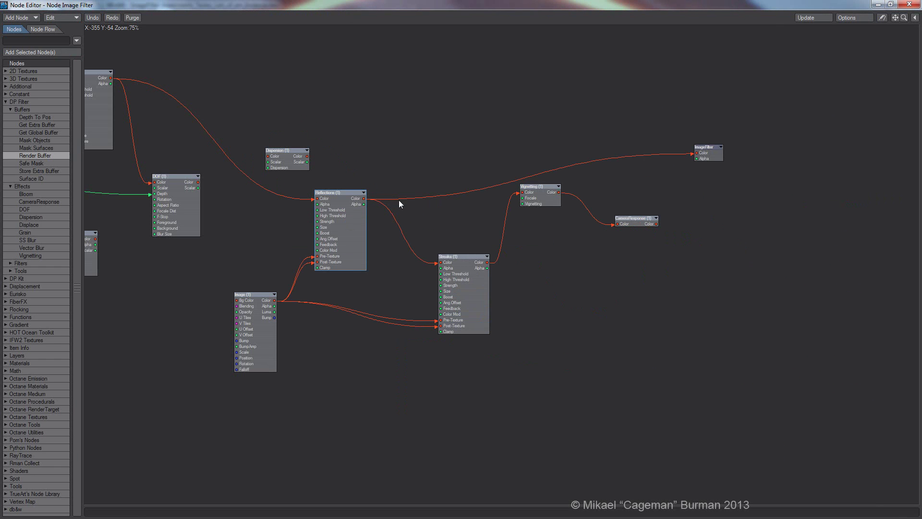
mouse_move(316, 199)
left_mouse_down()
mouse_move(308, 229)
mouse_move(460, 263)
mouse_move(494, 261)
mouse_move(512, 179)
mouse_move(697, 154)
left_mouse_up()
mouse_move(450, 285)
left_mouse_down()
mouse_move(439, 290)
mouse_move(436, 316)
left_mouse_up()
double_click(445, 291)
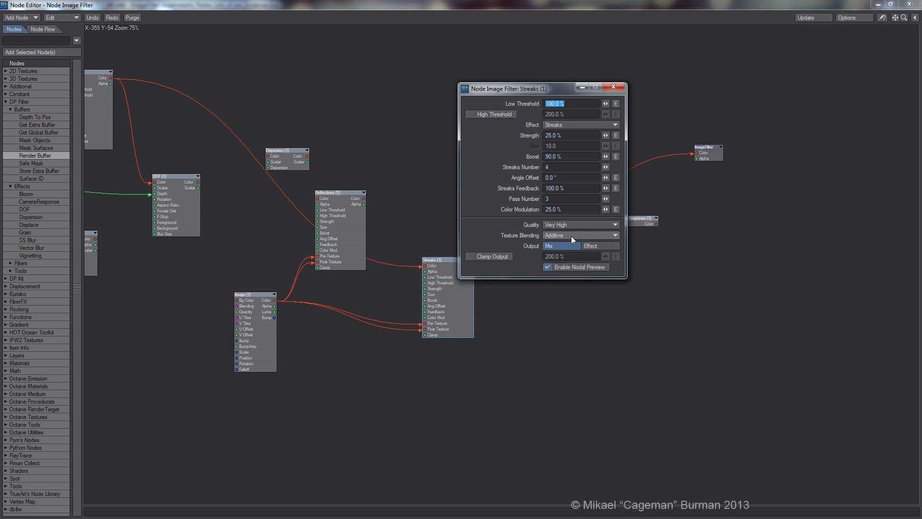
left_click(613, 87)
left_click_drag(494, 123, 534, 122)
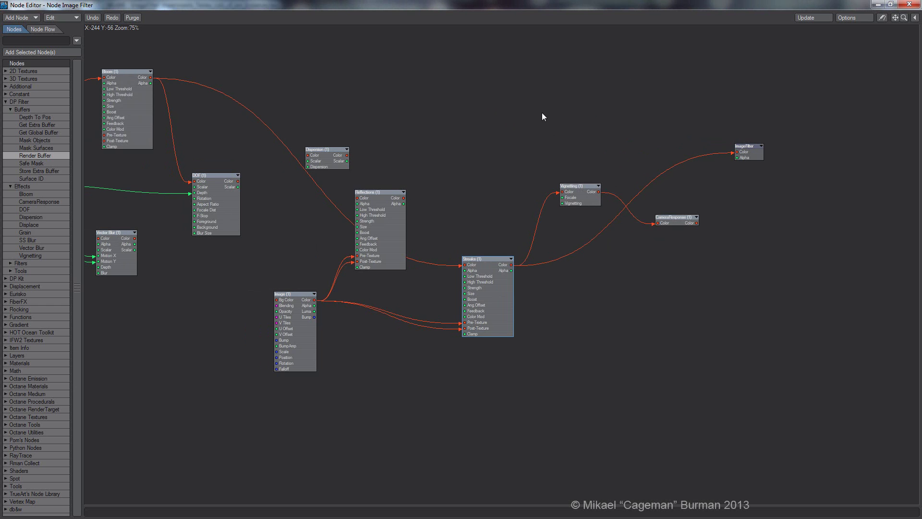
Step: Render the current frame to test the Streaks effect, inspect the result and close the render window
key("F9")
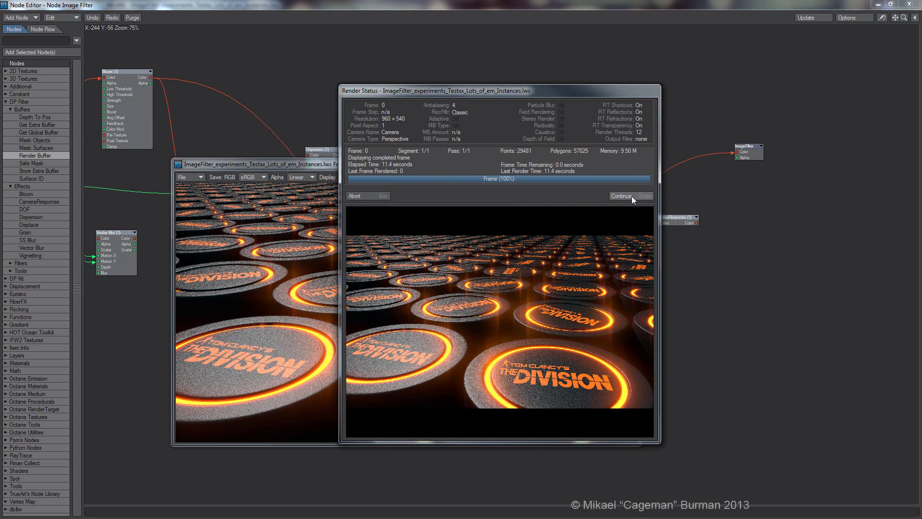
left_click(621, 196)
left_click_drag(374, 168, 379, 137)
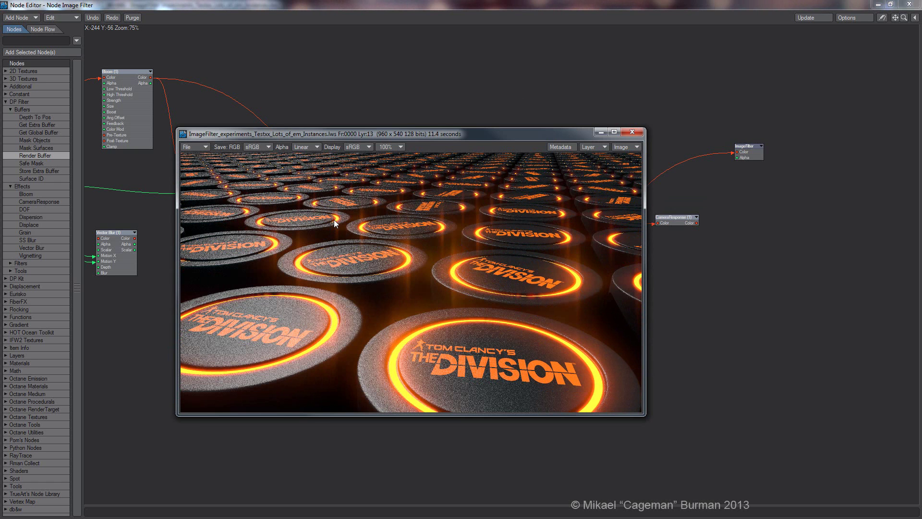
left_click_drag(336, 202, 365, 116)
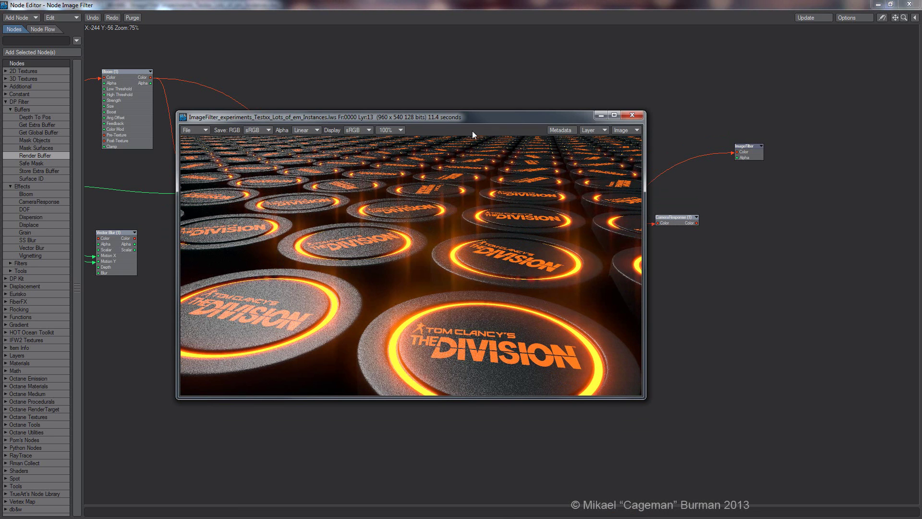
left_click(632, 115)
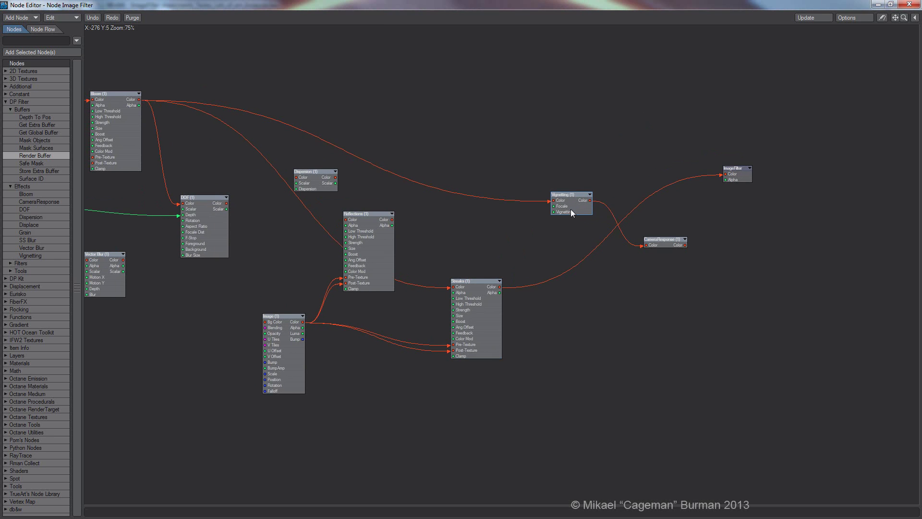
Step: Review the Vignetting settings and route the Bloom Color through Vignetting into the ImageFilter's Color
left_click_drag(570, 209, 552, 201)
double_click(551, 201)
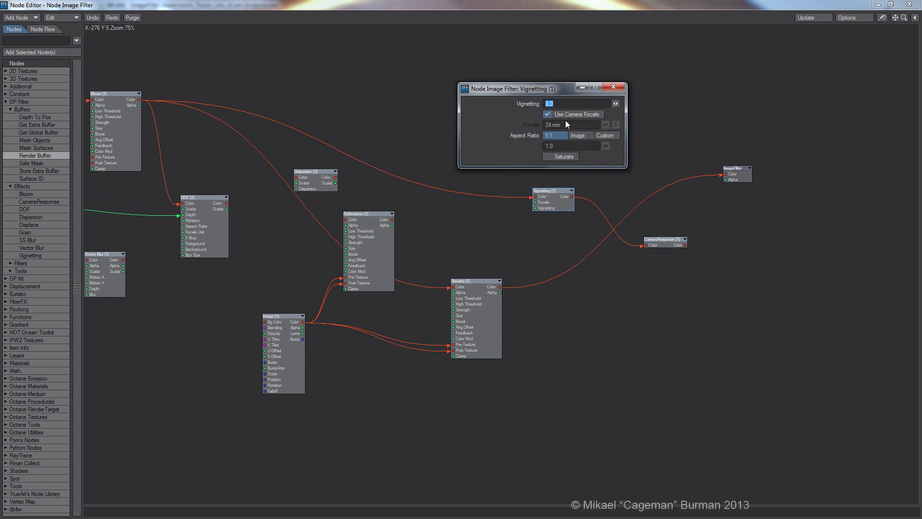
left_click(623, 90)
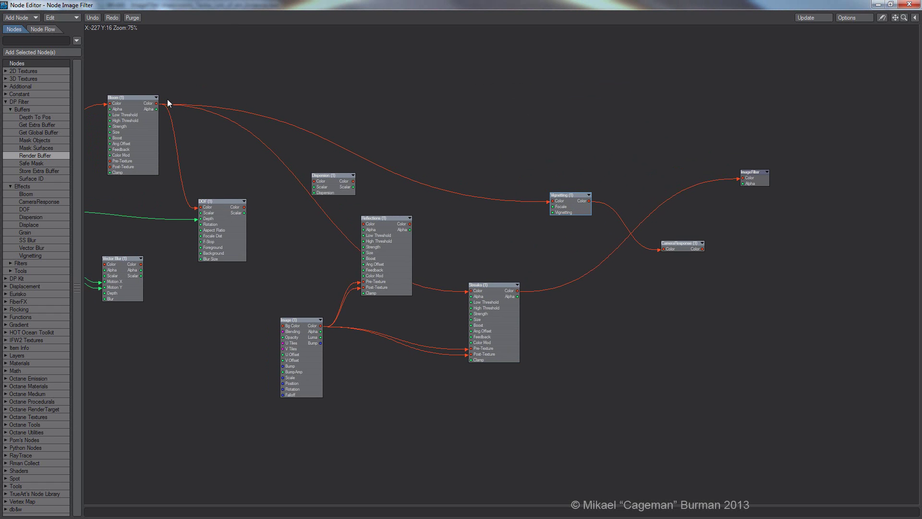
mouse_move(156, 105)
left_mouse_down()
mouse_move(528, 165)
mouse_move(552, 200)
mouse_move(743, 178)
left_mouse_up()
left_click(605, 130)
Step: Render the current frame with Vignetting, close the node network and place the render beside the Effects window
key("F9")
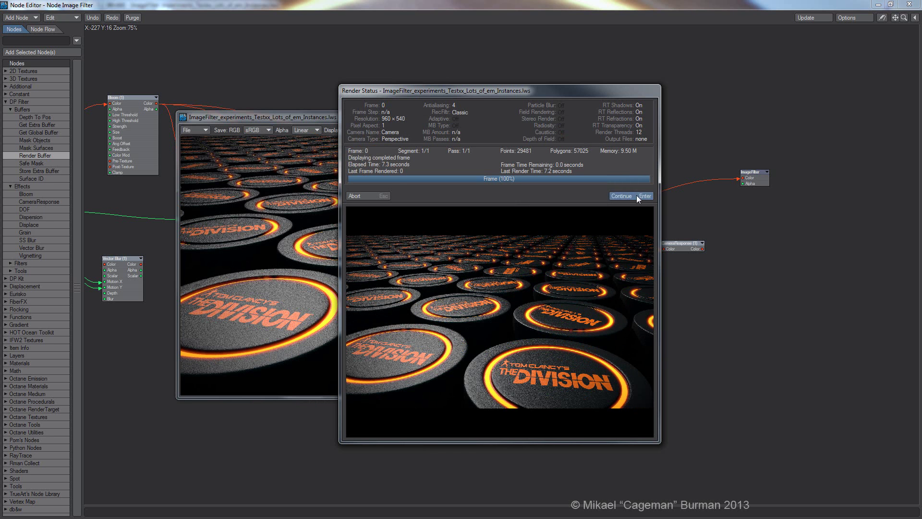
left_click(636, 195)
left_click_drag(450, 107, 543, 81)
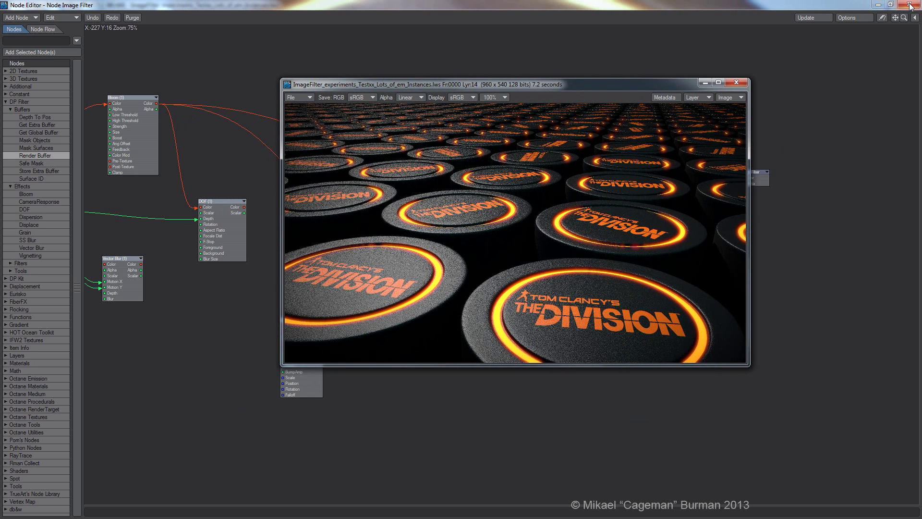
left_click(876, 5)
left_click_drag(603, 90, 456, 74)
Step: Disable the Node Image Filter and render the current frame as an unfiltered comparison
left_click(647, 302)
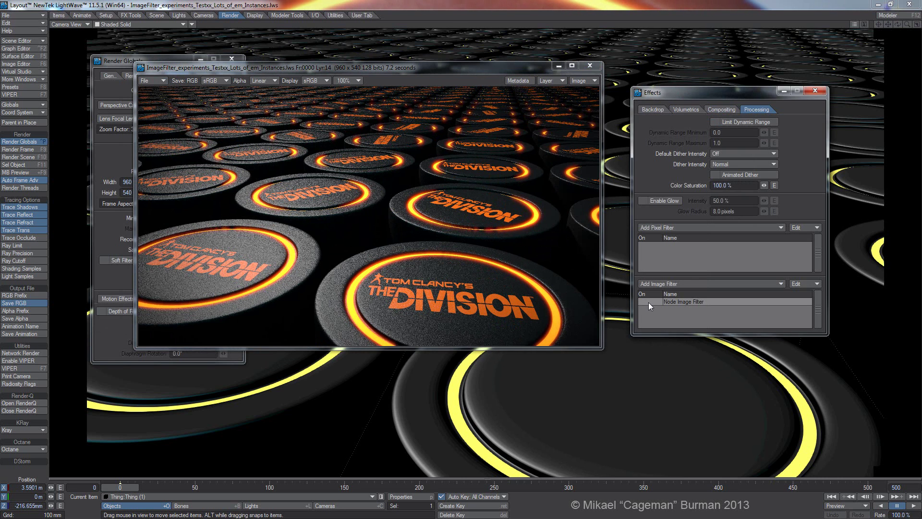
key("F9")
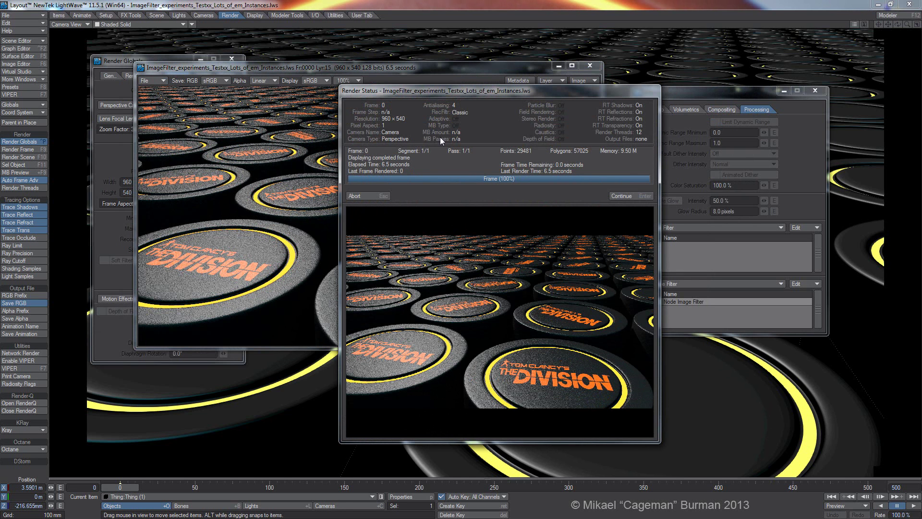
left_click(621, 196)
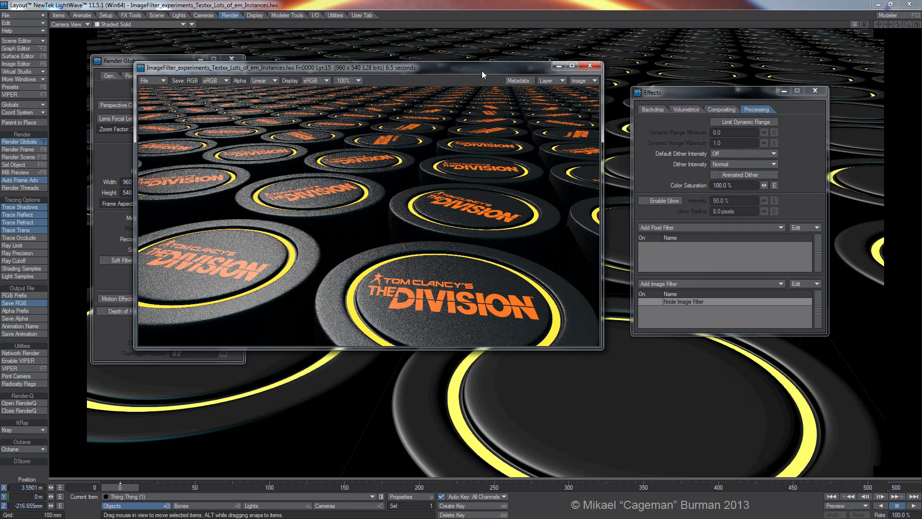
Step: Flip repeatedly between the Vignetting render and the unfiltered render to compare edge darkening and glow
key("Left")
key("Right")
key("Left")
key("Right")
key("Left")
key("Right")
key("Left")
key("Right")
key("Left")
key("Right")
key("Left")
key("Right")
key("Left")
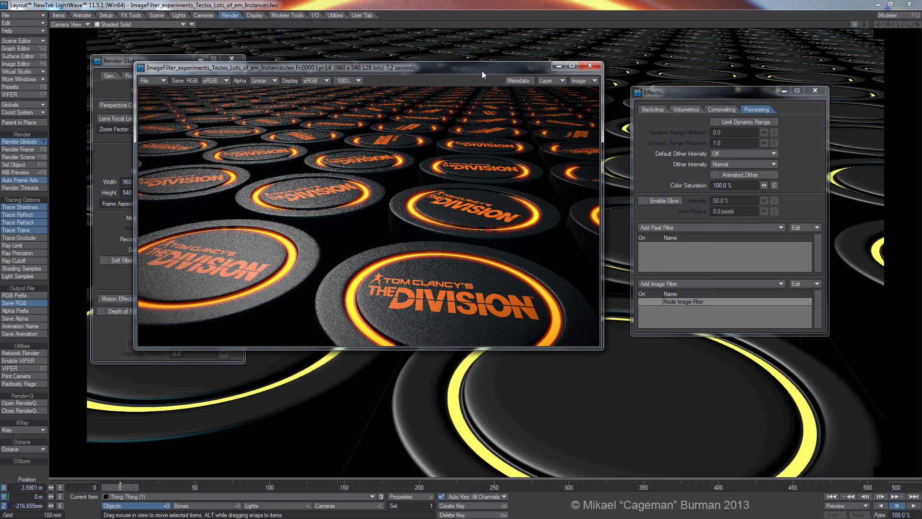
key("Right")
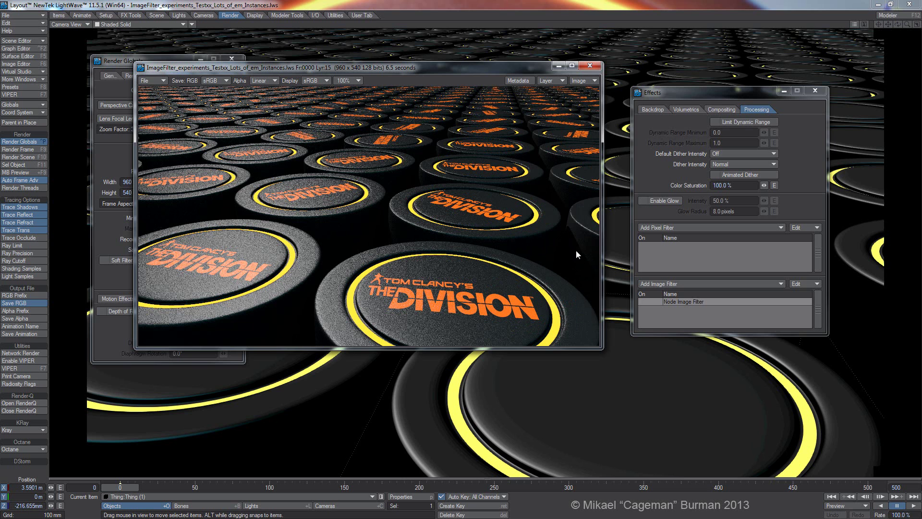
Step: Rebuild the full chain from Bloom through DOF, Dispersion, Reflections, Streaks and Vignetting into the ImageFilter's Color, and close the node network
left_click_drag(695, 93, 703, 88)
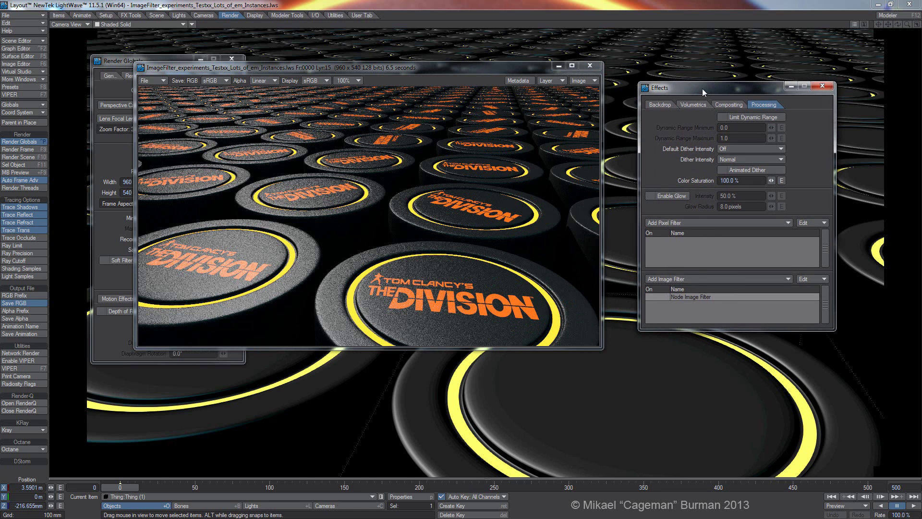
double_click(681, 296)
left_click_drag(666, 291, 644, 274, "alt")
left_click_drag(564, 316, 638, 317, "alt")
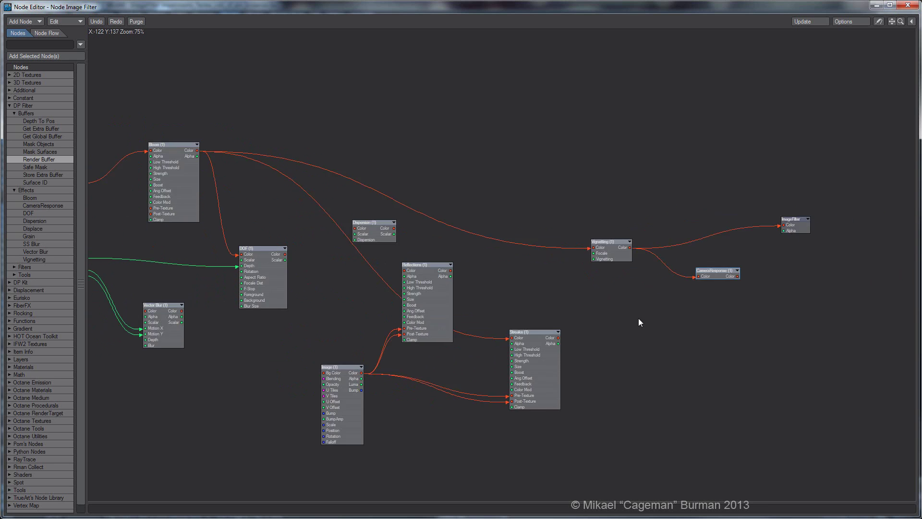
left_click_drag(246, 156, 289, 157, "alt")
left_click_drag(587, 232, 613, 208, "alt")
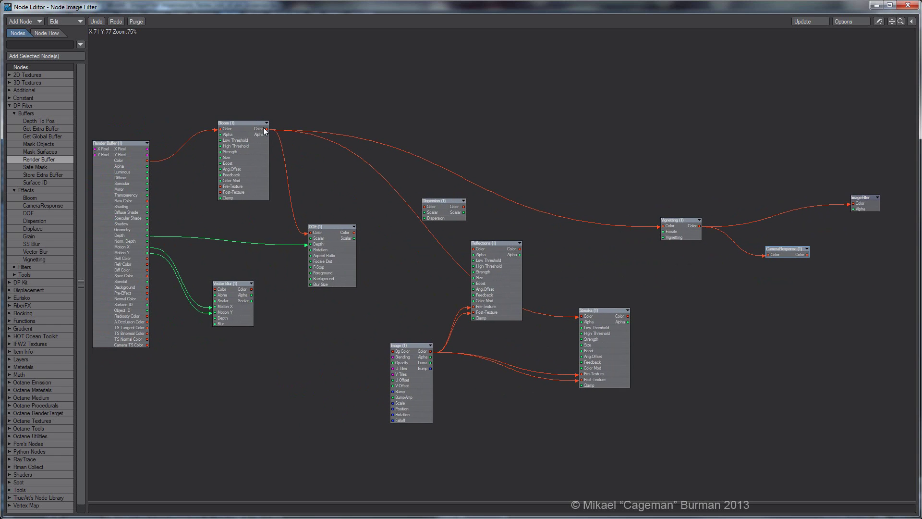
left_click(349, 233)
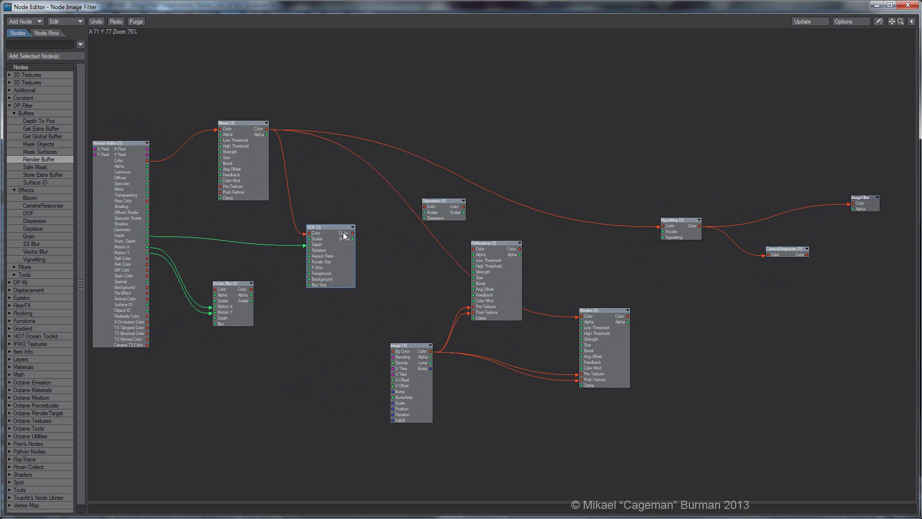
mouse_move(353, 232)
left_mouse_down()
mouse_move(428, 207)
mouse_move(393, 206)
mouse_move(457, 245)
mouse_move(569, 287)
mouse_move(581, 316)
mouse_move(541, 284)
mouse_move(548, 313)
mouse_move(578, 226)
left_mouse_up()
mouse_move(637, 232)
left_mouse_down("alt")
mouse_move(559, 259)
mouse_move(605, 281)
mouse_move(519, 235)
mouse_move(699, 228)
mouse_move(691, 230)
left_mouse_up("alt")
left_click_drag(700, 225, 698, 226)
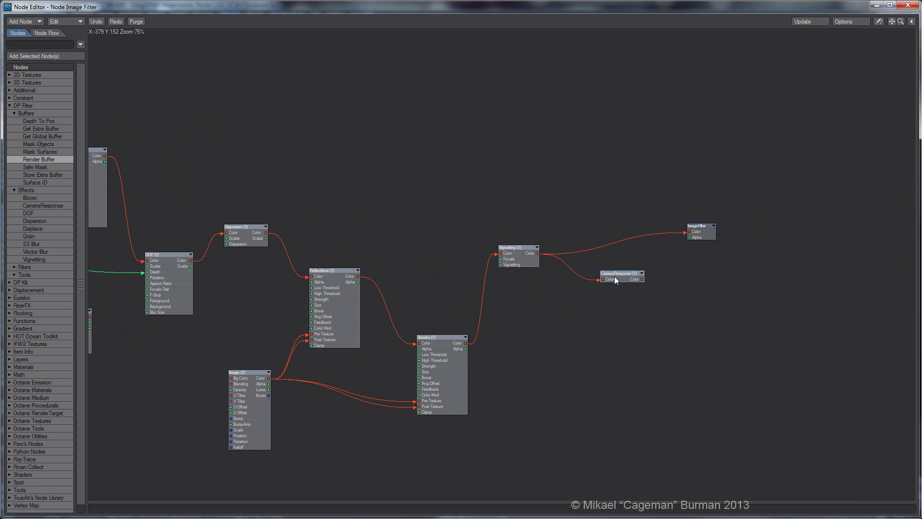
left_click_drag(575, 228, 581, 223, "alt")
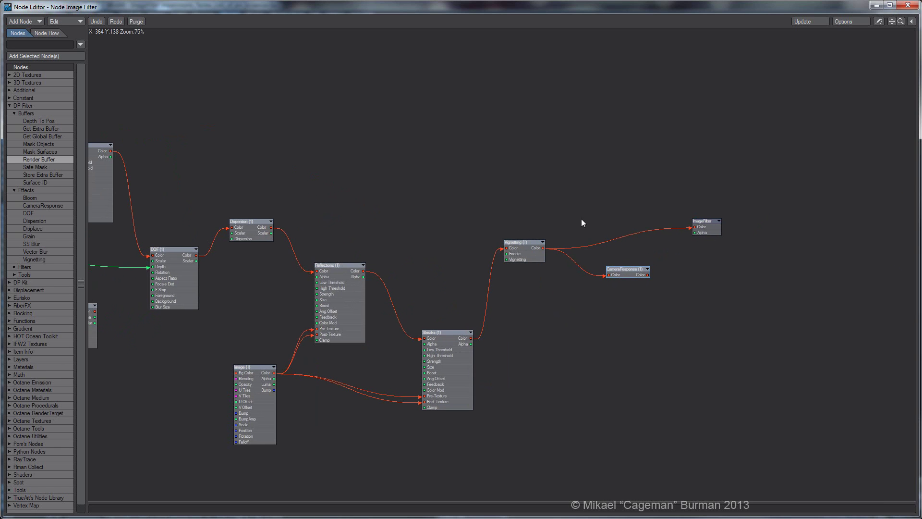
left_click(908, 5)
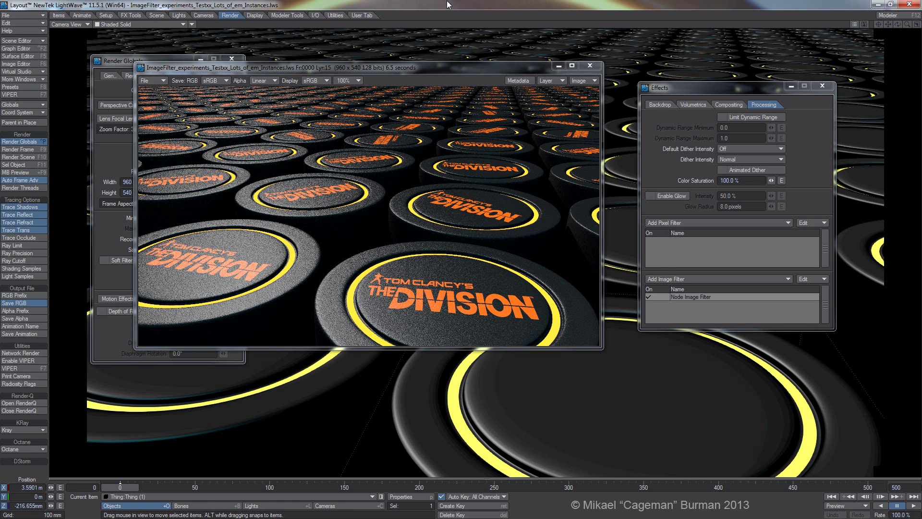
Step: Render the current frame with the full effect chain enabled and shift the render window slightly
key("F9")
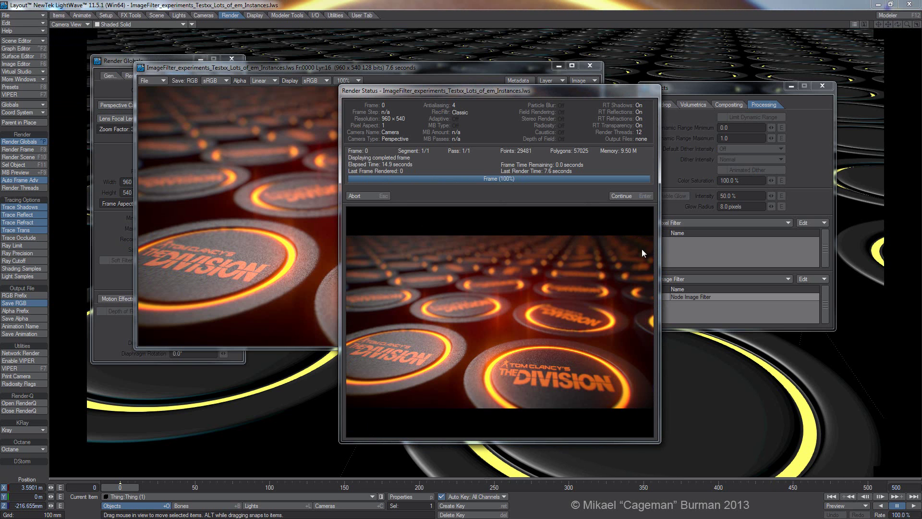
left_click(639, 198)
left_click_drag(415, 71, 416, 63)
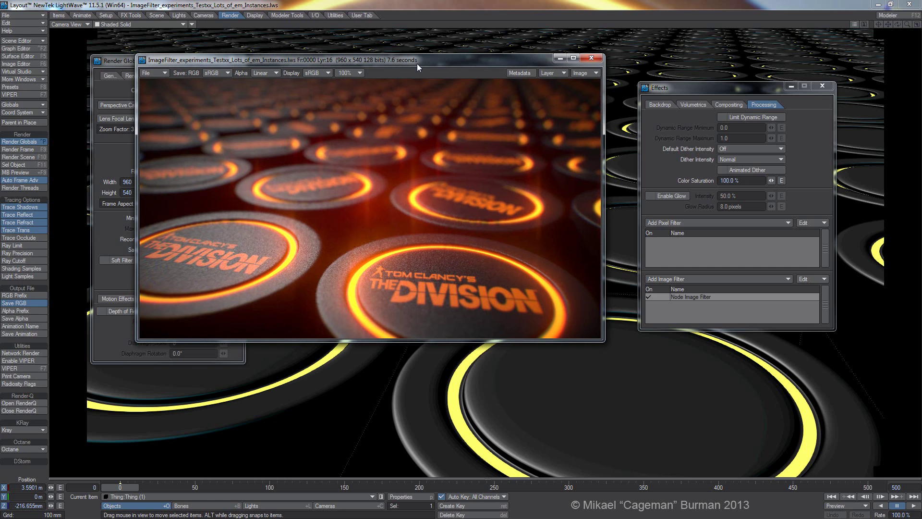
Step: Reopen the Node Image Filter network and connect the CameraResponse Color to the ImageFilter's Color
double_click(697, 296)
left_click_drag(648, 275, 694, 226)
left_click_drag(642, 268, 636, 259)
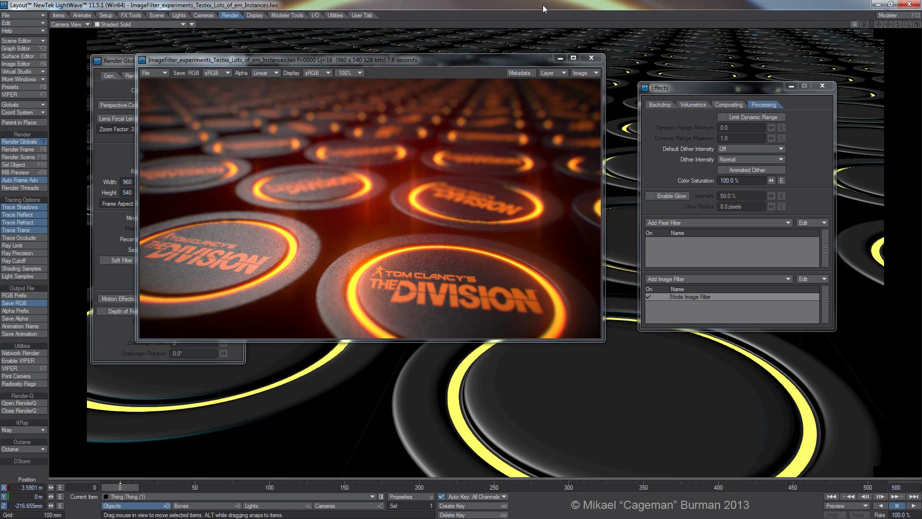
Step: Render the current frame with CameraResponse connected and flip to the previous render and back to compare them
key("F9")
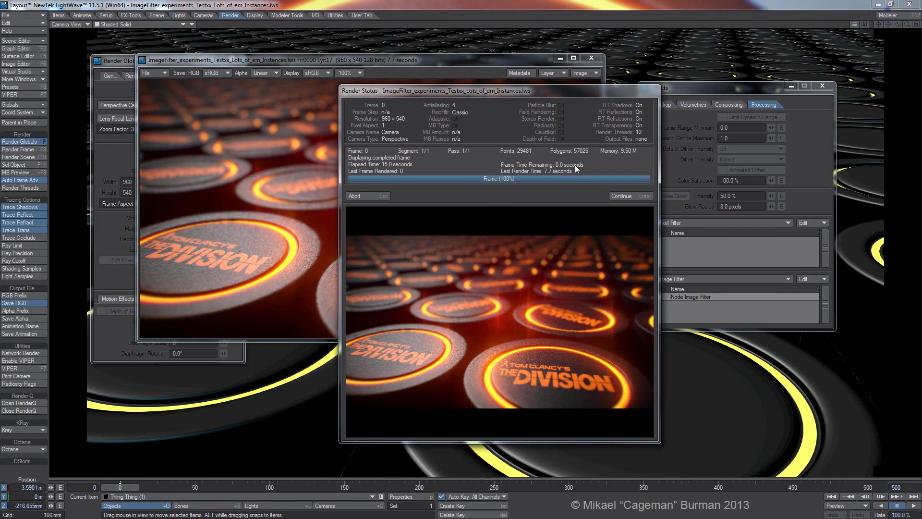
left_click(634, 198)
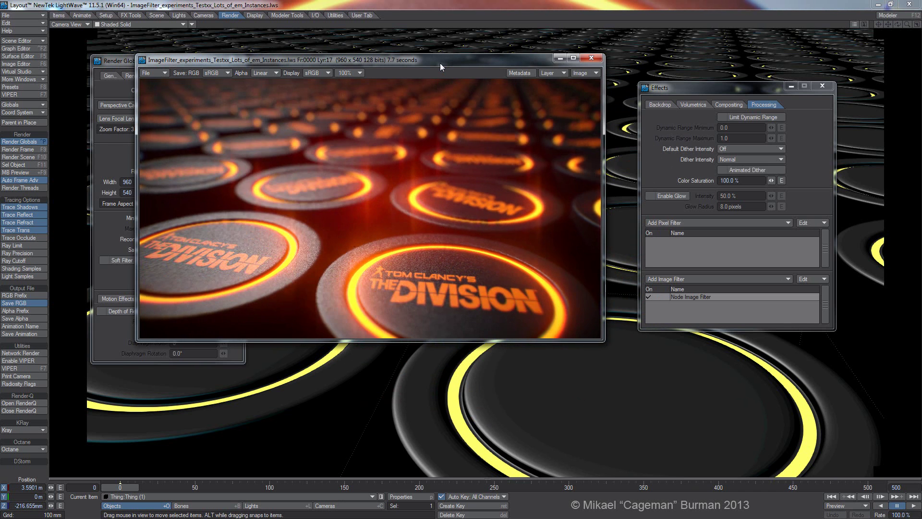
key("Down")
key("Up")
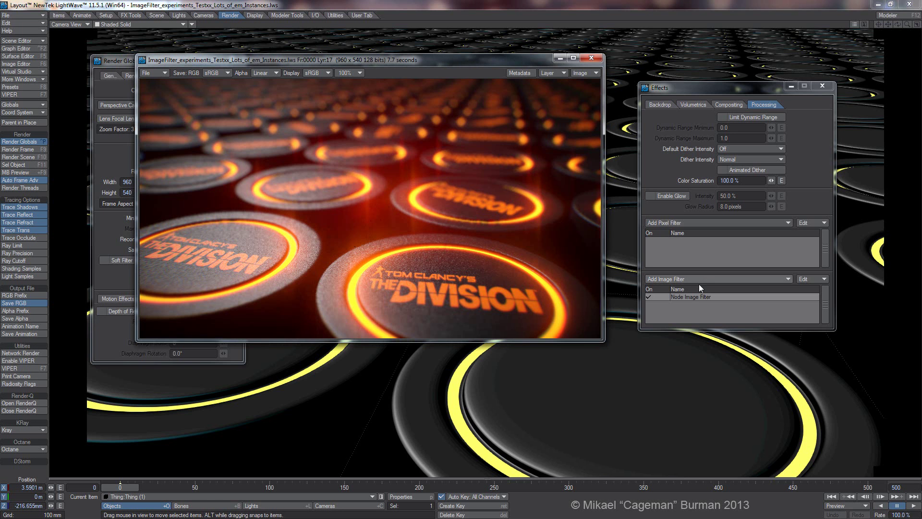
Step: Reopen the Node Image Filter network and load Sony-DXC-9000.crf from the CameraResponseFunctions folder into the CameraResponse node
double_click(690, 296)
double_click(618, 260)
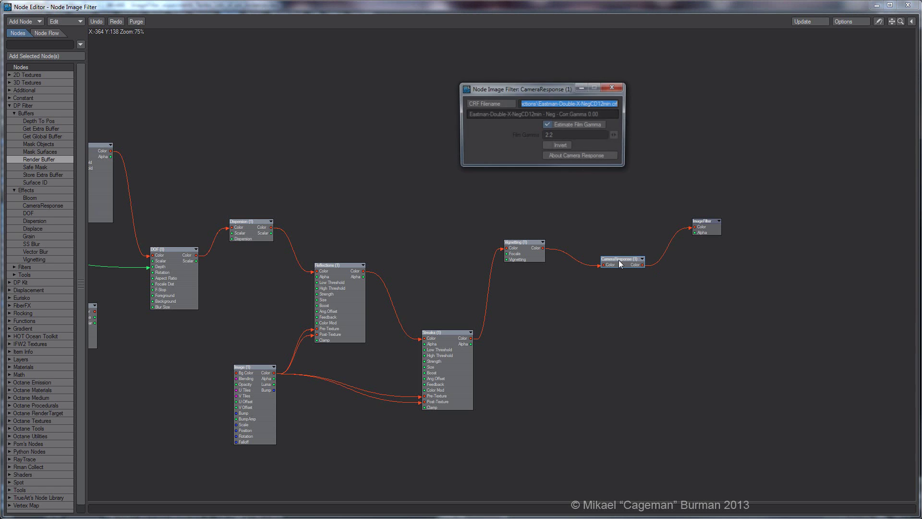
left_click(491, 103)
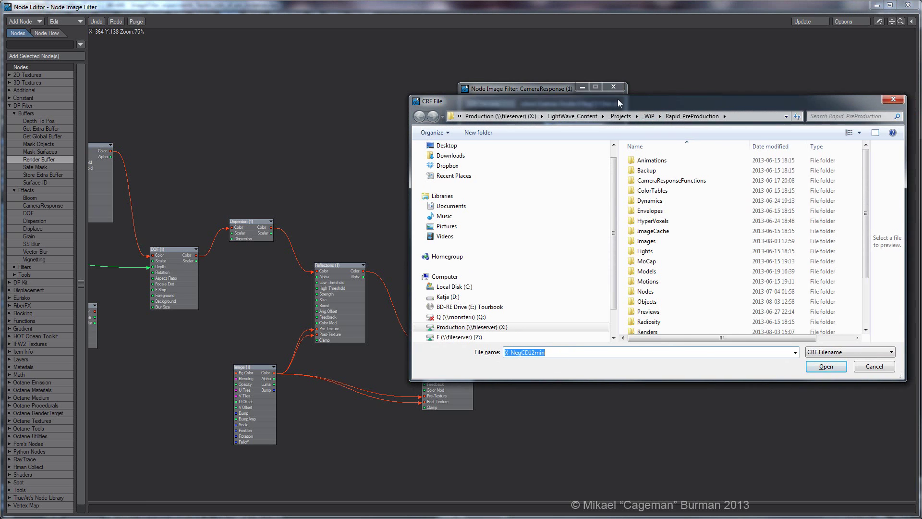
left_click_drag(617, 99, 536, 85)
double_click(749, 167)
left_click_drag(785, 154, 783, 296)
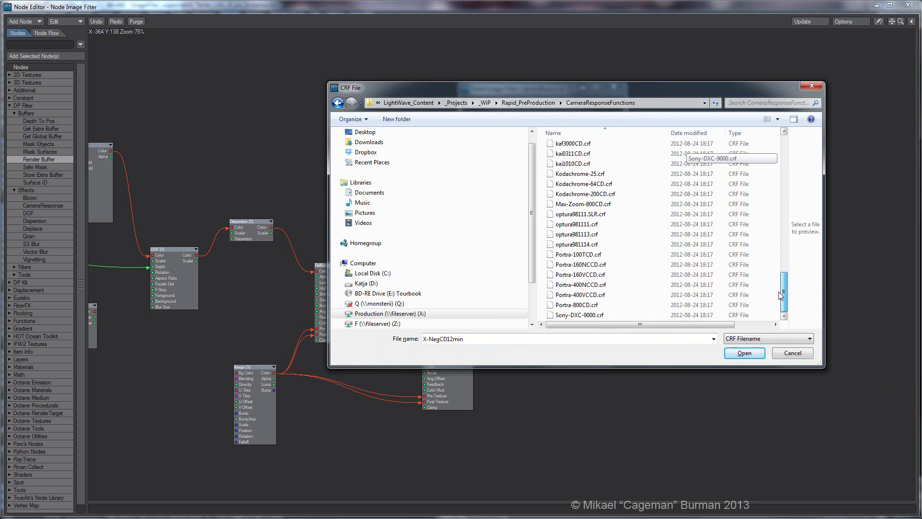
double_click(568, 315)
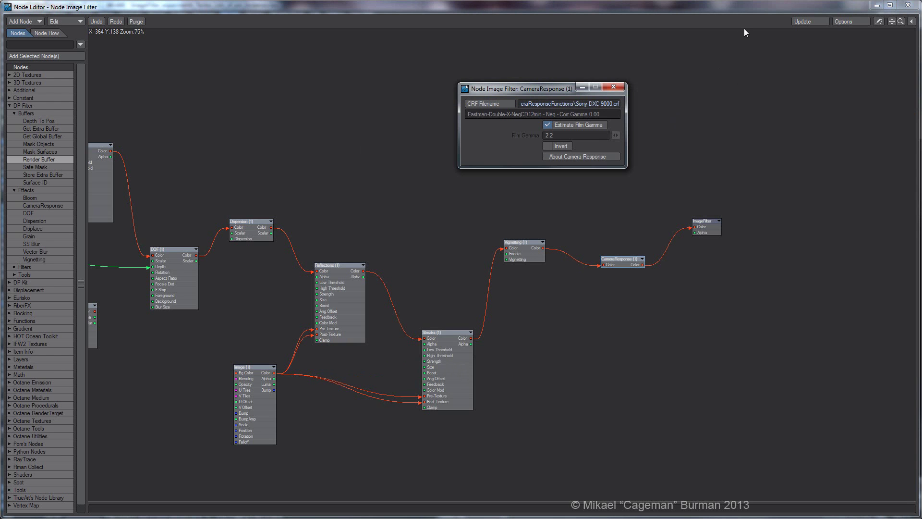
Step: Render the current frame with the Sony-DXC-9000 camera response
key("Escape")
key("F9")
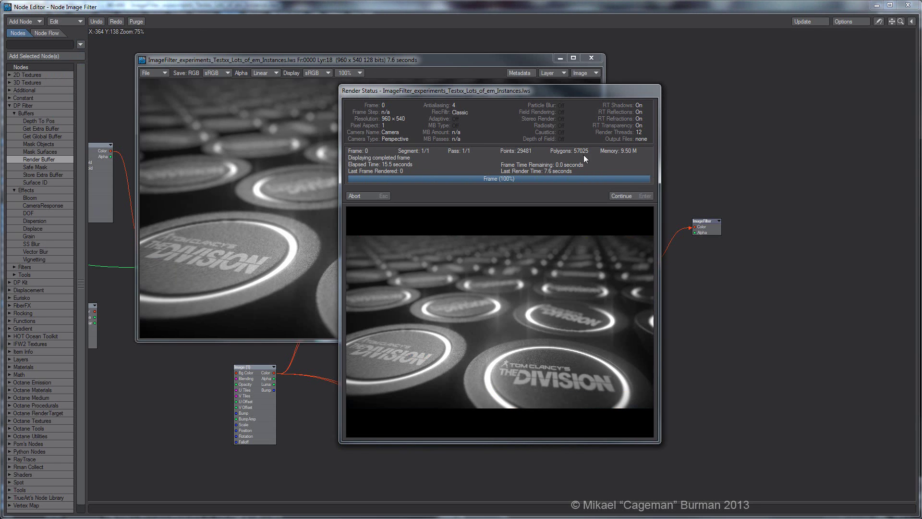
left_click(629, 195)
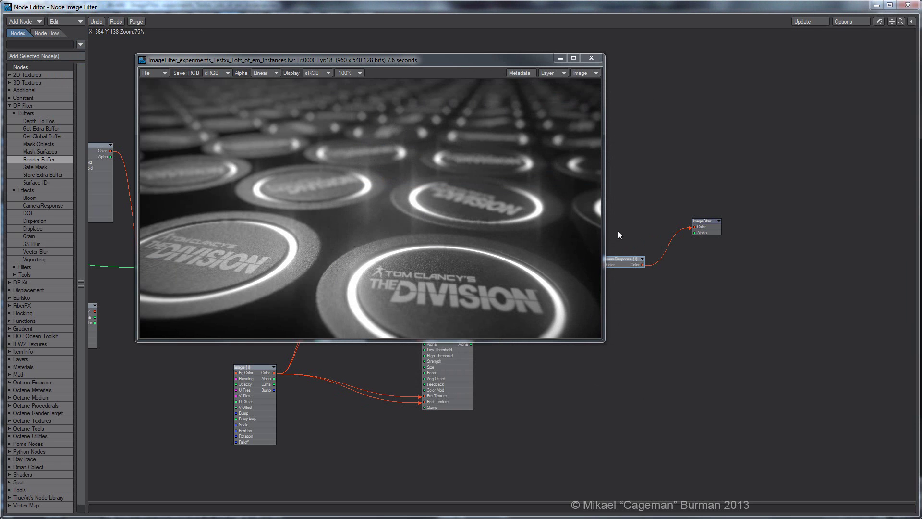
Step: Load Advantix-400CD.crf from the CameraResponseFunctions folder into the CameraResponse node and render the current frame
double_click(625, 261)
left_click(498, 102)
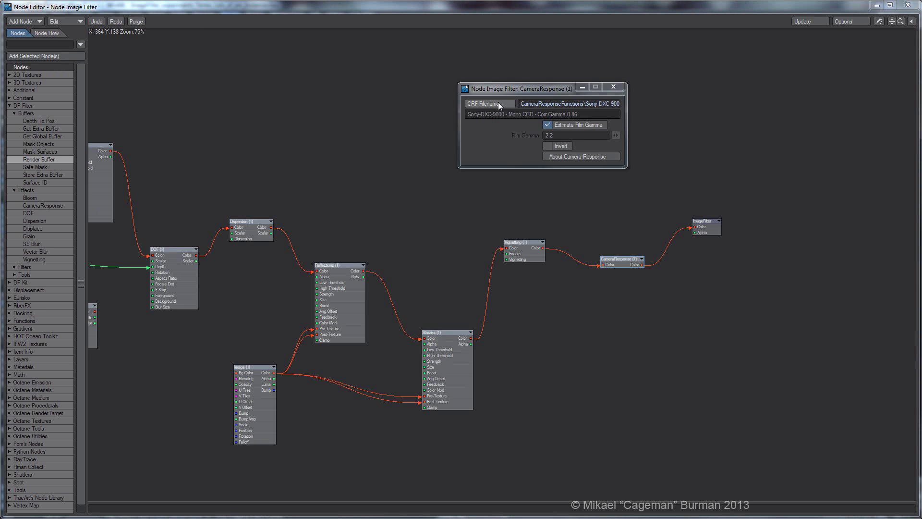
double_click(590, 167)
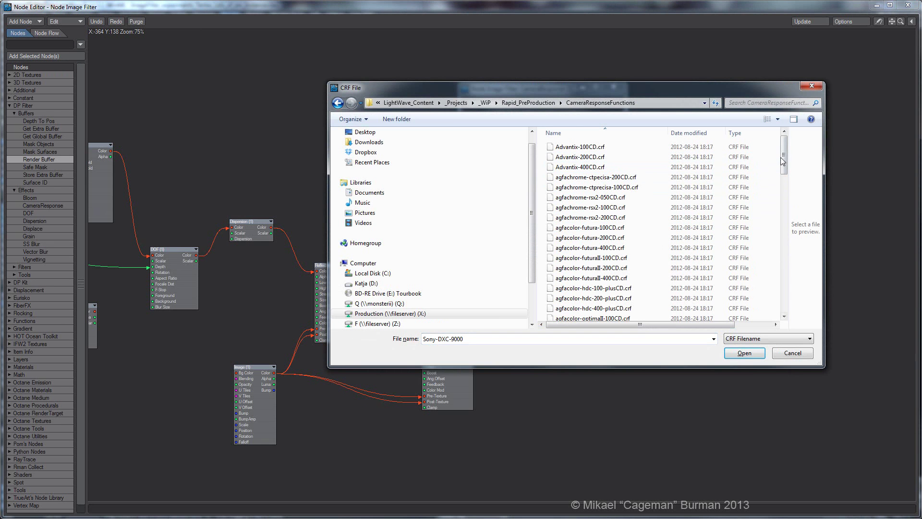
left_click_drag(784, 157, 783, 160)
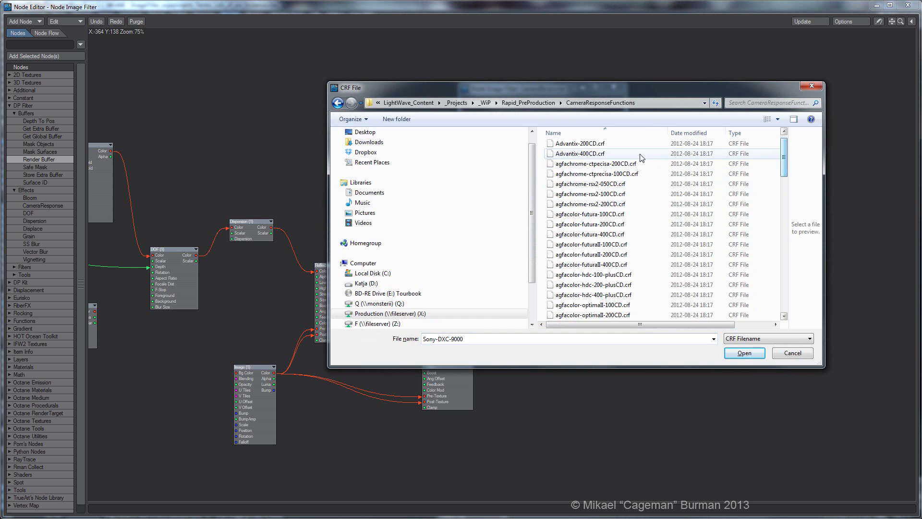
left_click(595, 157)
double_click(595, 156)
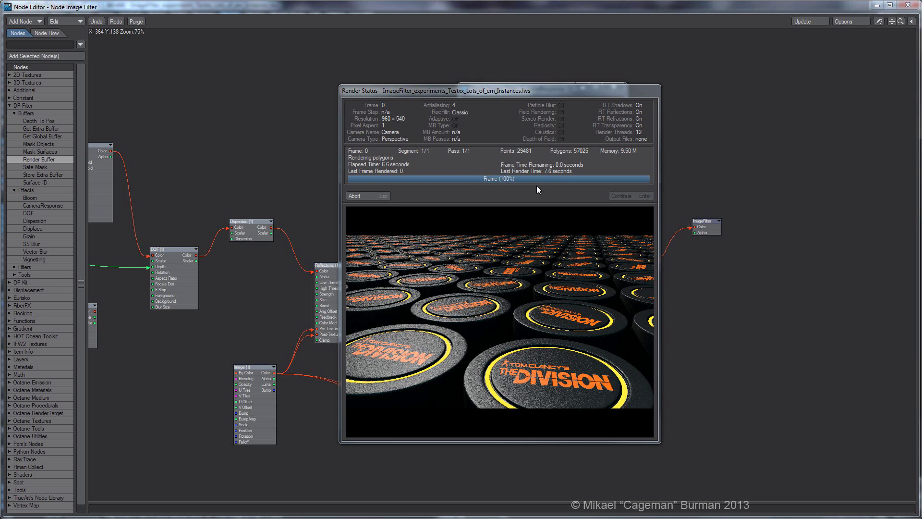
left_click(624, 196)
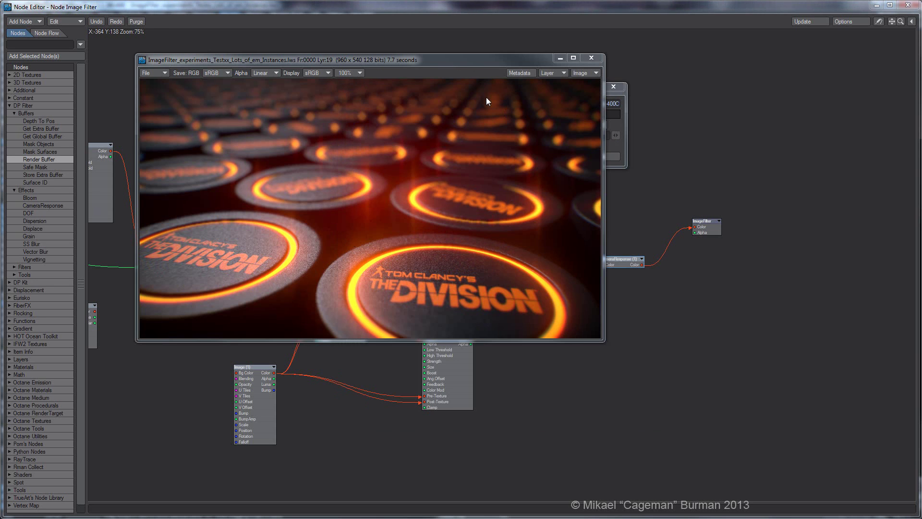
Step: Flip repeatedly between the Advantix-400CD, Sony-DXC-9000 and unfiltered renders to compare their color response, and close the render window
key("Down")
key("Down")
key("Down")
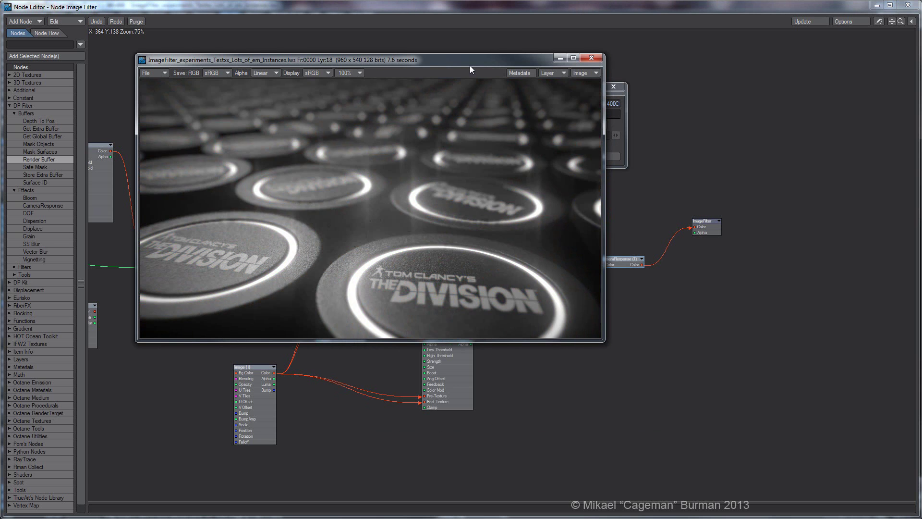
key("Up")
key("Up")
key("Up")
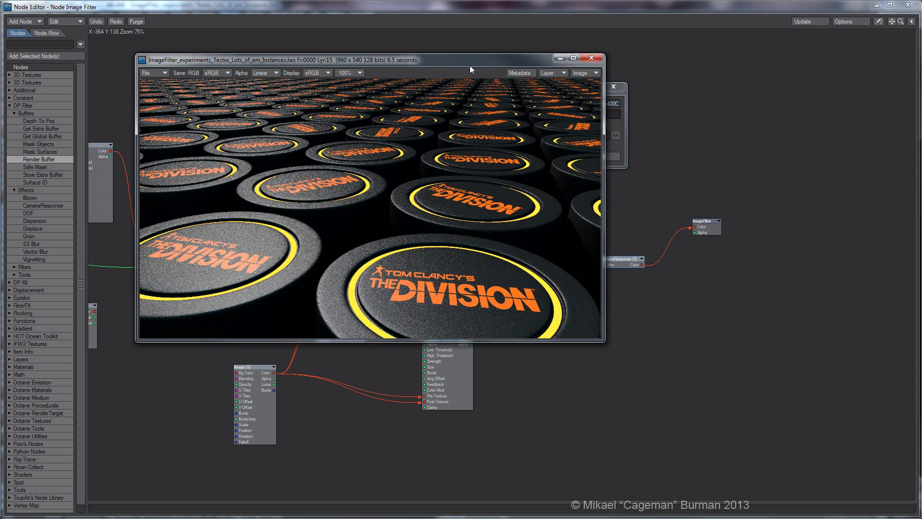
key("Down")
key("Down")
key("Down")
key("Up")
key("Up")
key("Down")
key("Up")
key("Down")
key("Up")
key("Up")
key("Down")
key("Up")
key("Down")
key("Down")
key("Down")
key("Up")
key("Up")
key("Up")
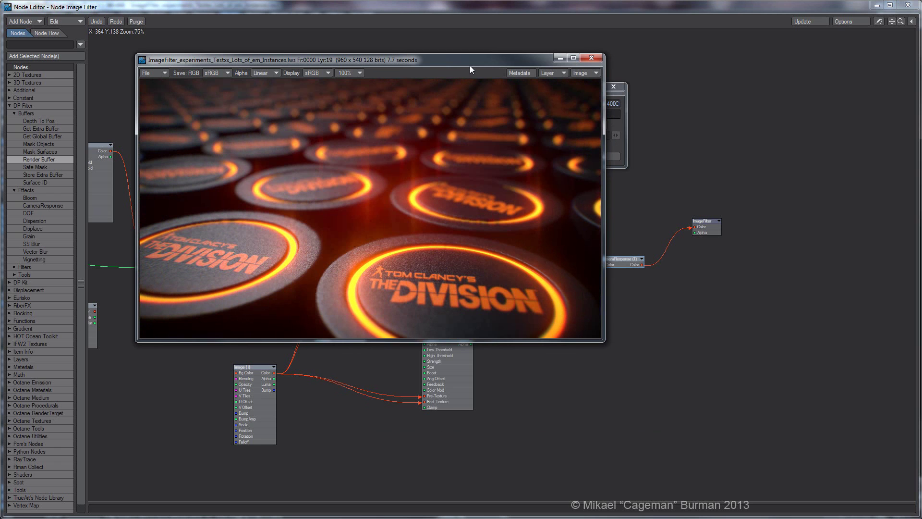
left_click(596, 57)
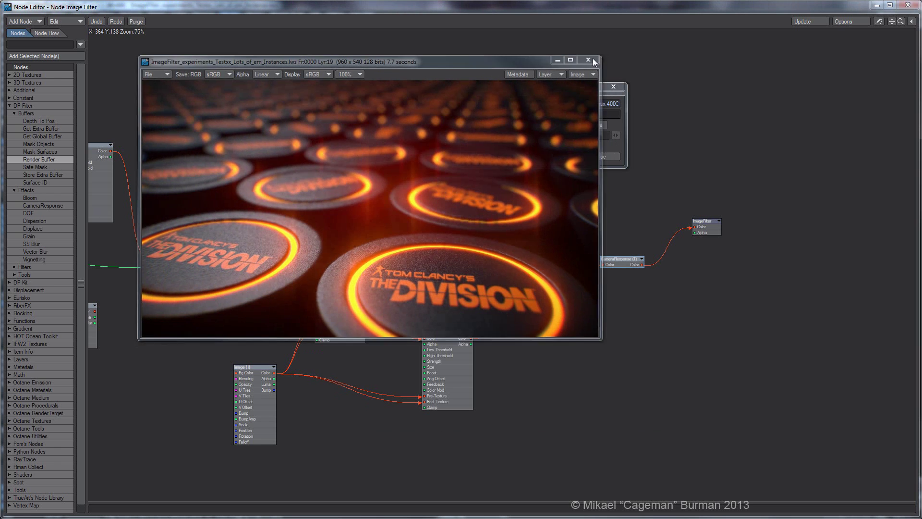
Step: Load F400CD.crf from the CameraResponseFunctions folder into the CameraResponse node
left_click_drag(551, 88, 539, 85)
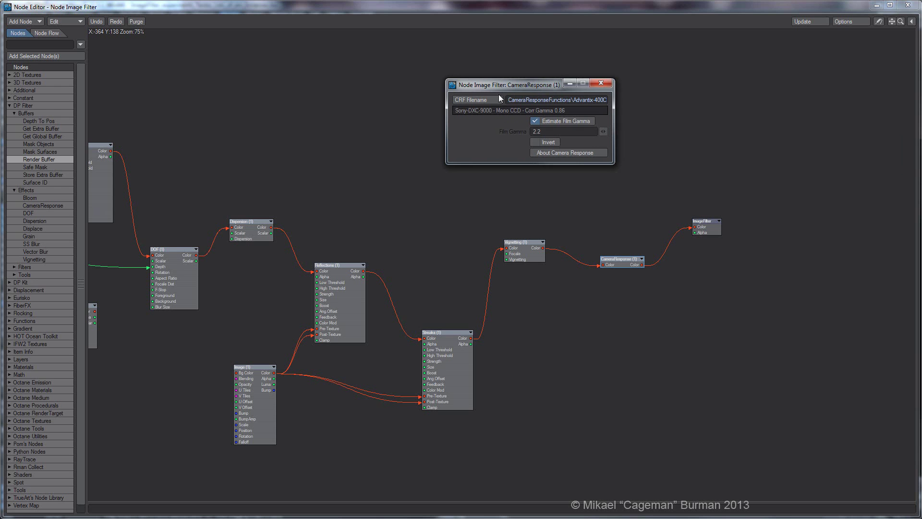
left_click(484, 102)
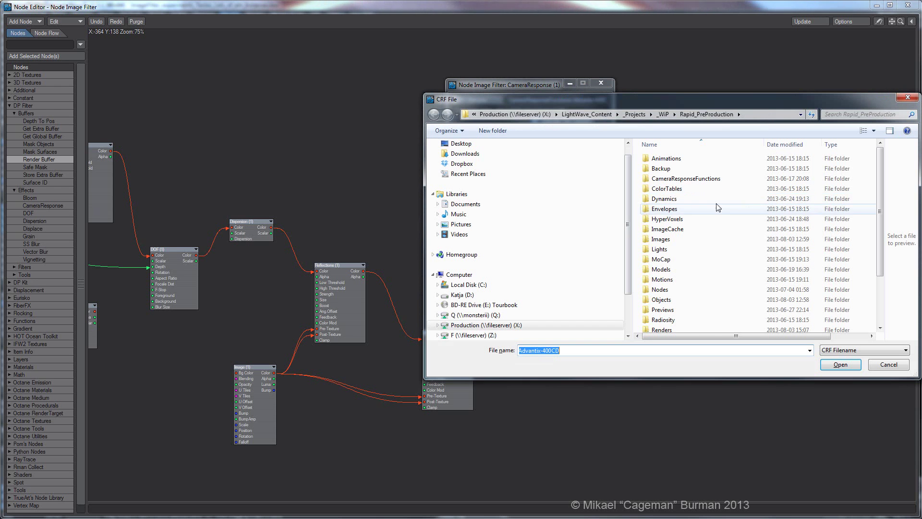
double_click(687, 178)
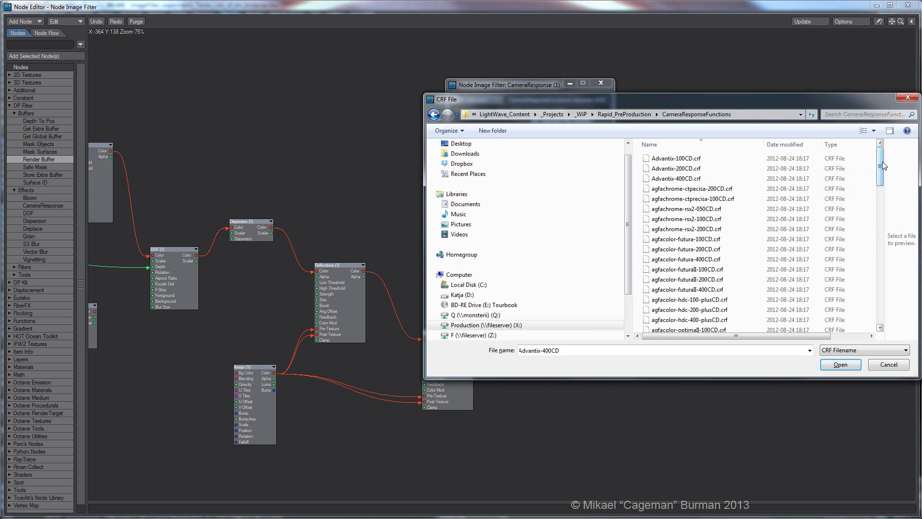
left_click_drag(883, 162, 879, 239)
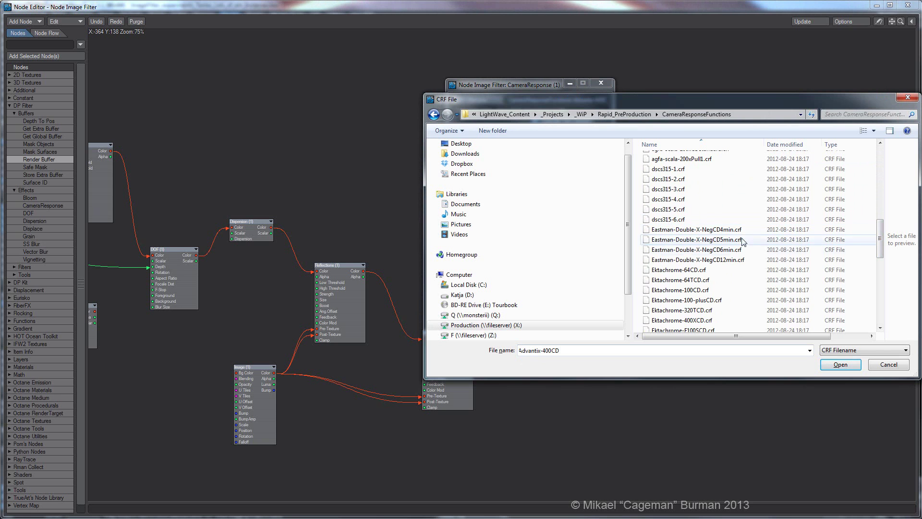
left_click_drag(881, 240, 881, 249)
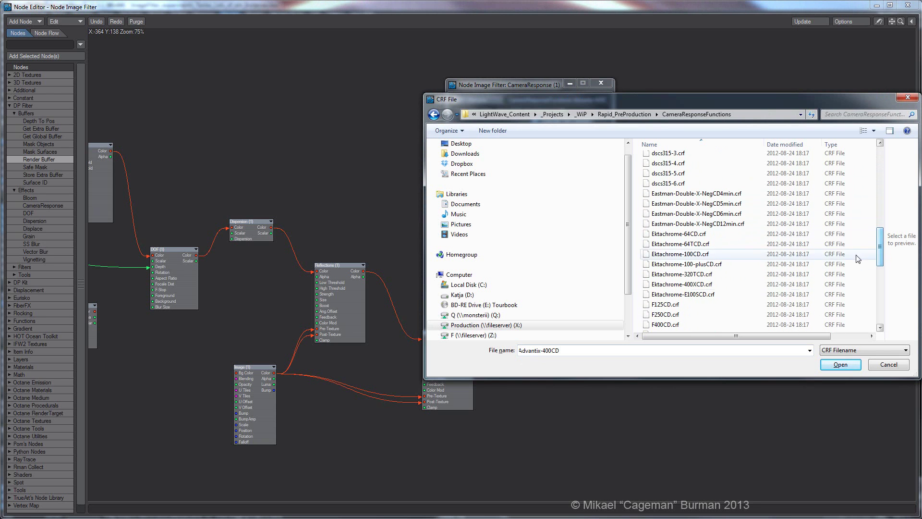
double_click(673, 324)
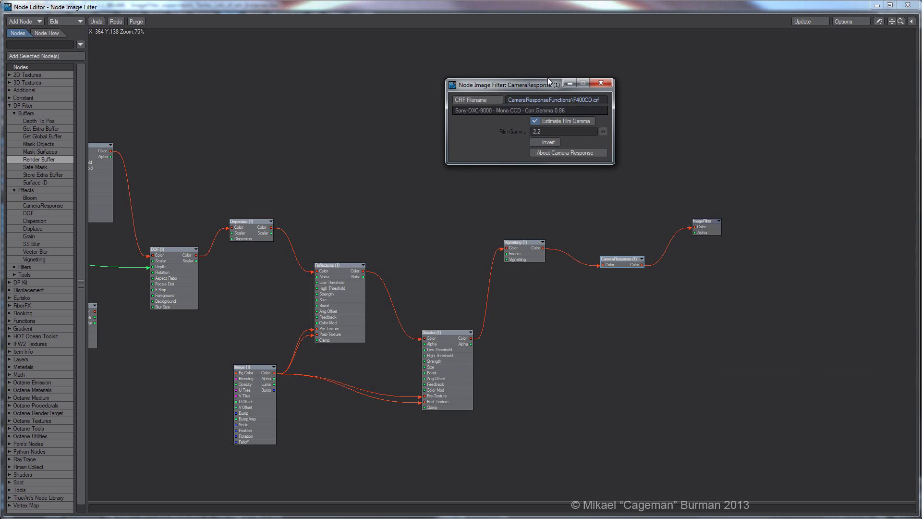
Step: Render the current frame with the F400CD camera response, inspect the image and close the render window
key("F9")
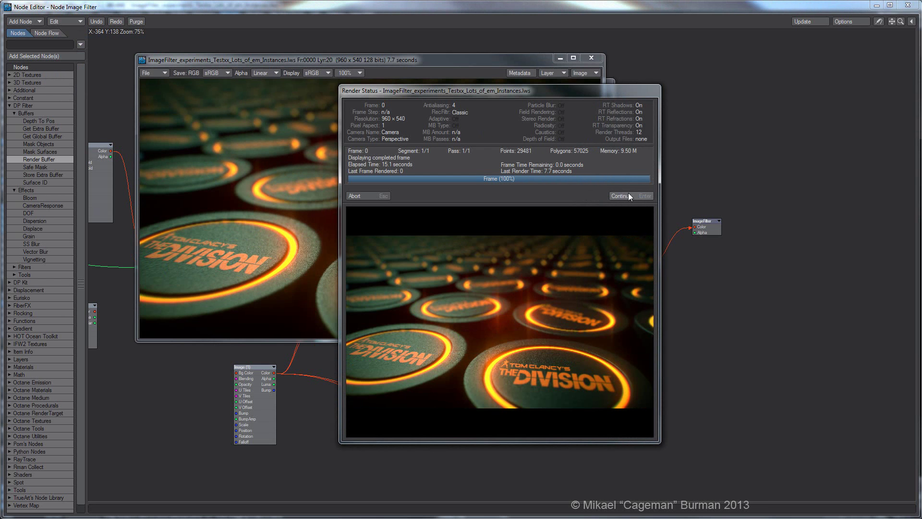
left_click(629, 196)
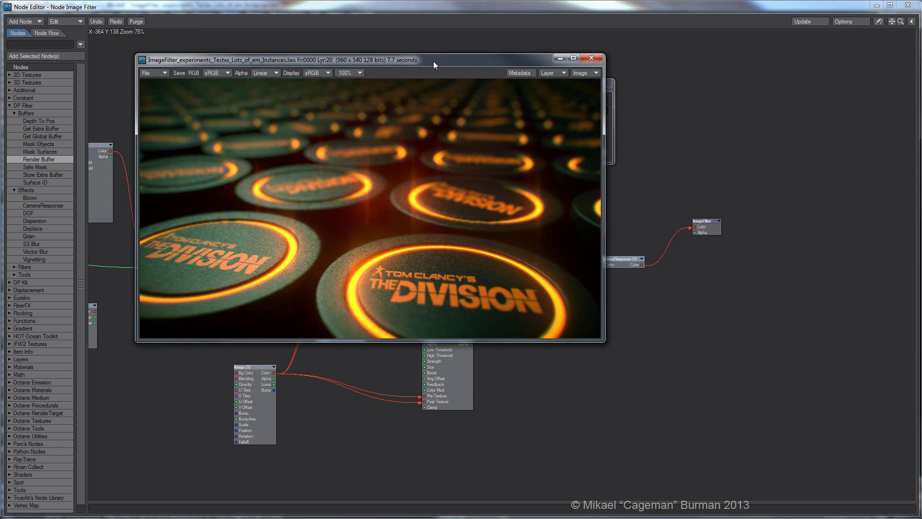
left_click_drag(433, 62, 440, 73)
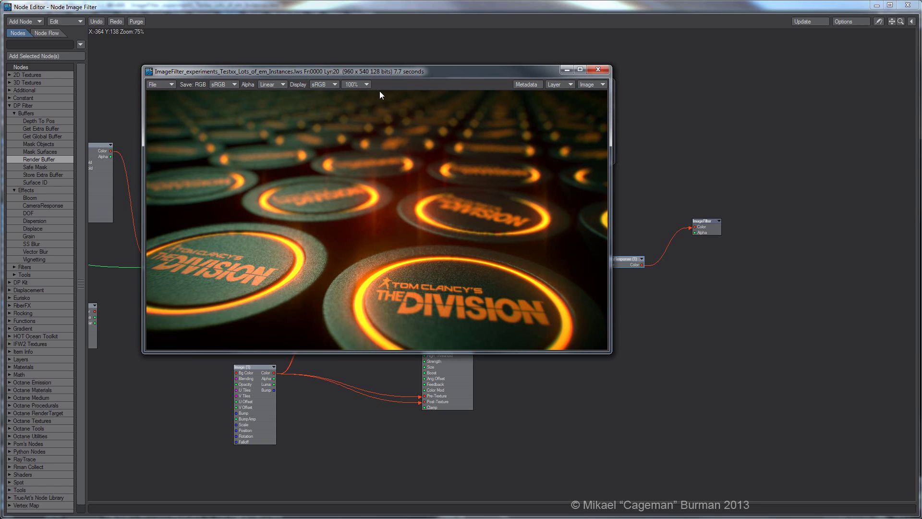
left_click(597, 70)
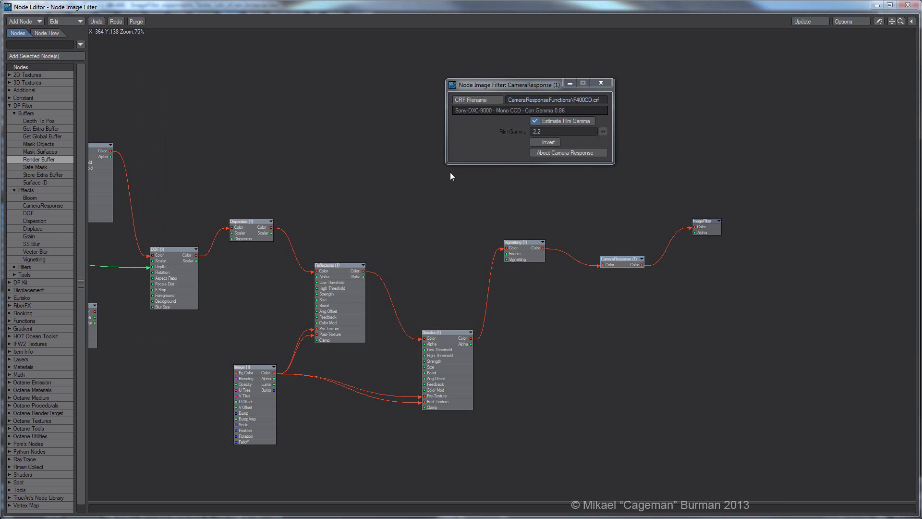
Step: Close the CameraResponse settings and the Node Image Filter network
left_click(604, 83)
left_click_drag(311, 212, 553, 165)
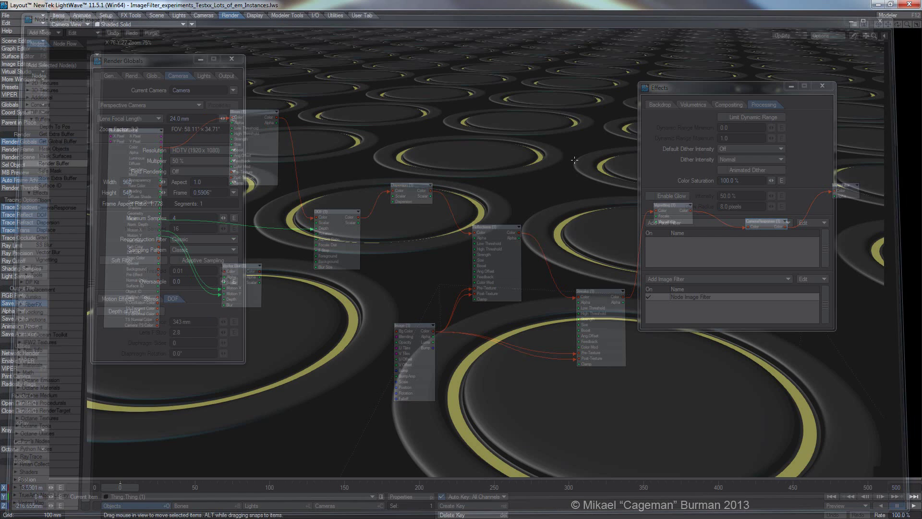
left_click(908, 4)
Step: Enable Adaptive Sampling and set the camera's resolution multiplier to 100 %
left_click(174, 260)
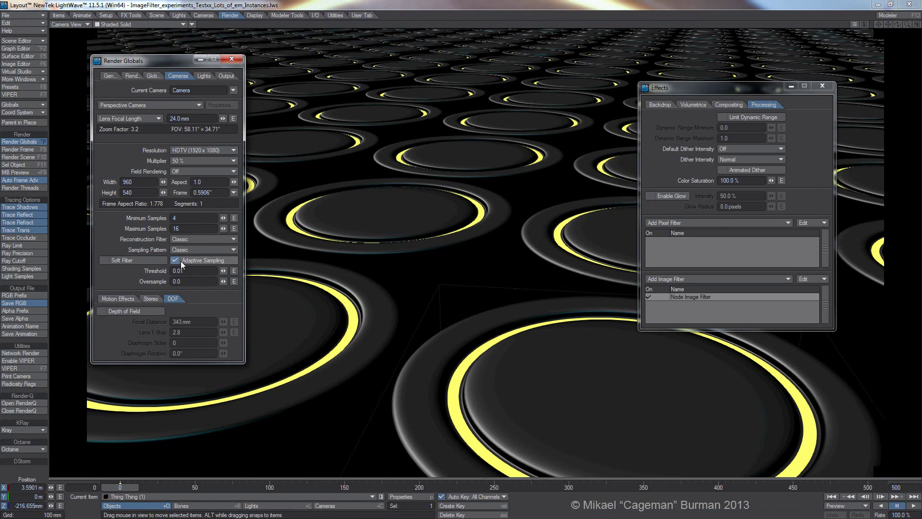
left_click(185, 163)
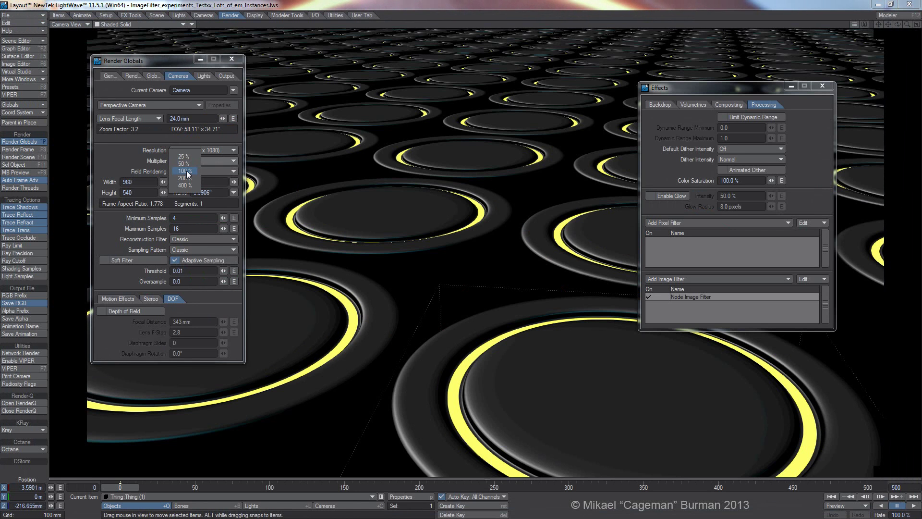
left_click(185, 171)
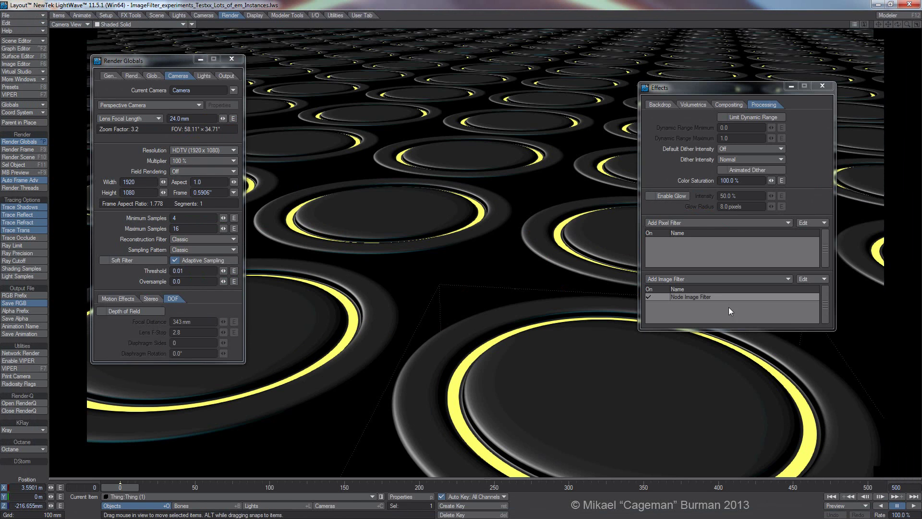
Step: Try the Very High quality option on the DOF node, return it to Low, and close the Node Image Filter network
double_click(701, 297)
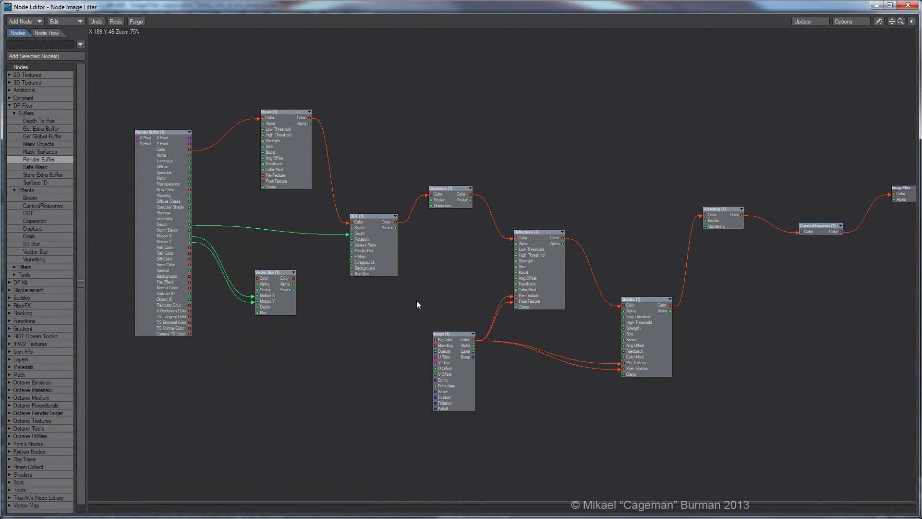
double_click(375, 241)
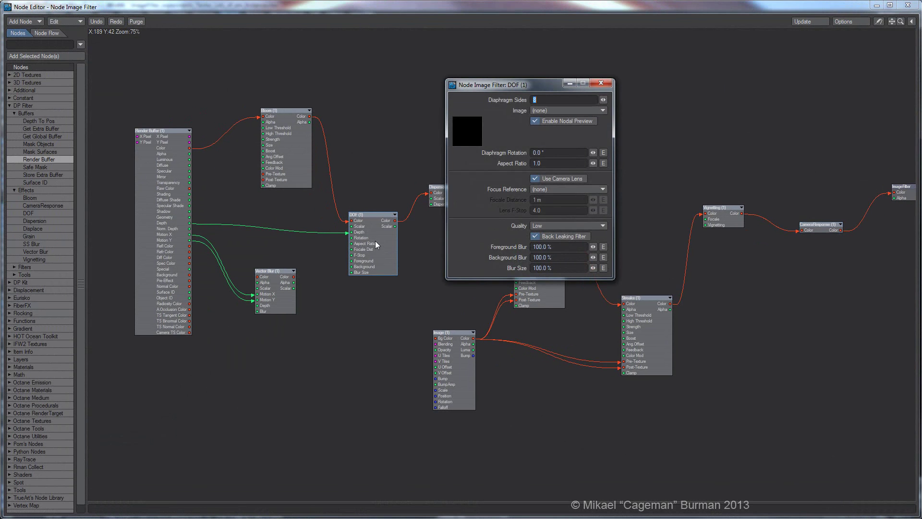
left_click(552, 227)
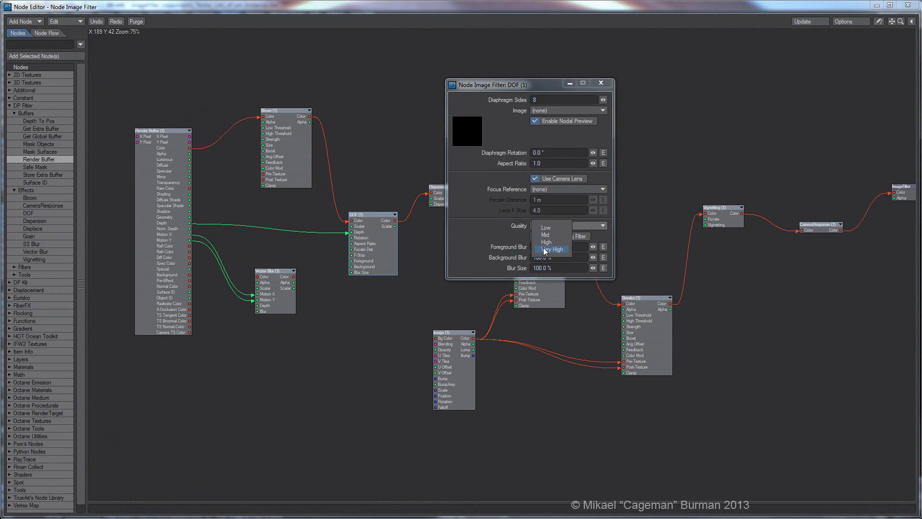
left_click(544, 249)
left_click(542, 225)
left_click(535, 203)
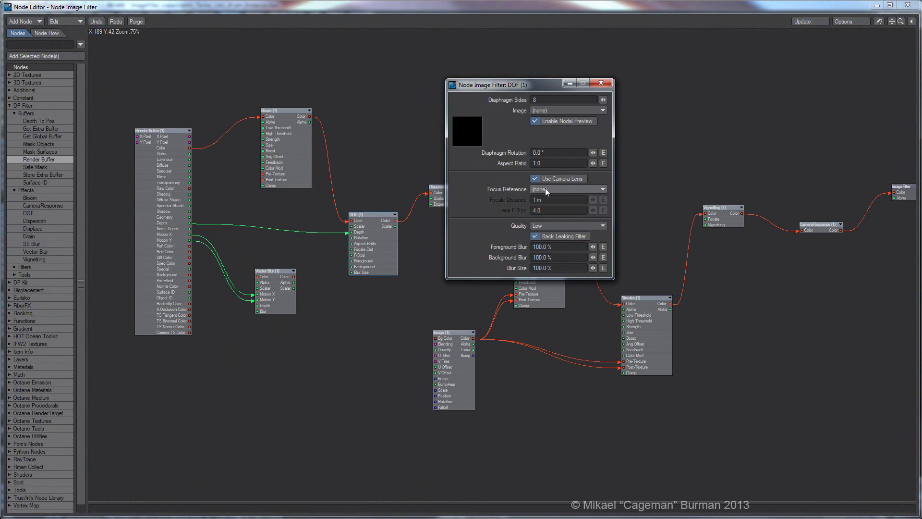
left_click(601, 84)
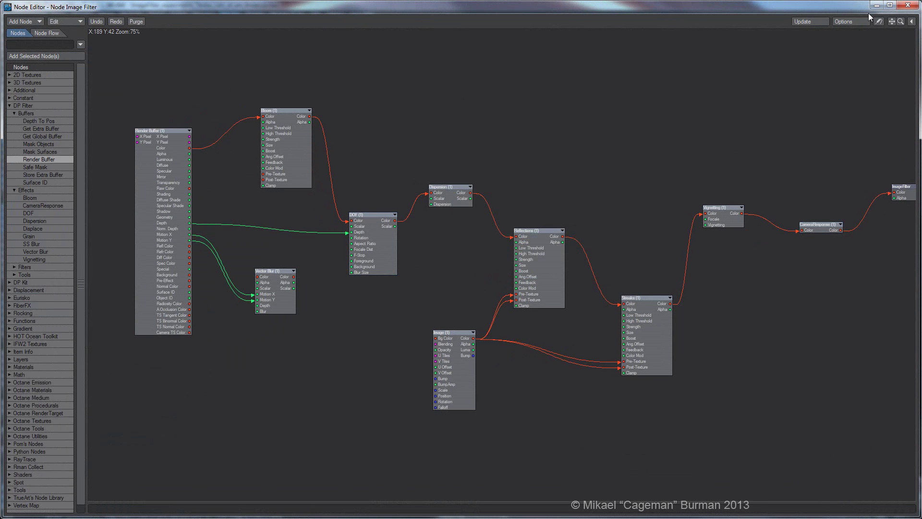
left_click(907, 6)
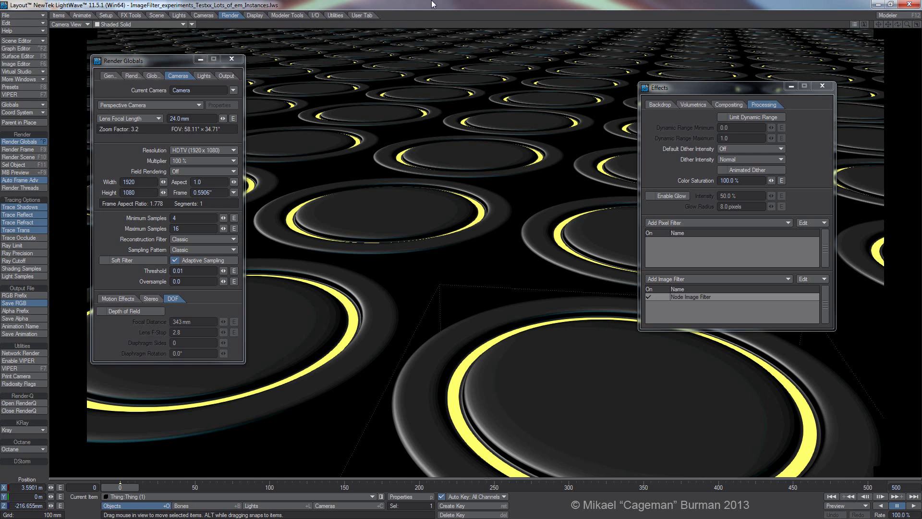
Step: Render the current frame at 1920 x 1080 and continue to the finished image
key("F9")
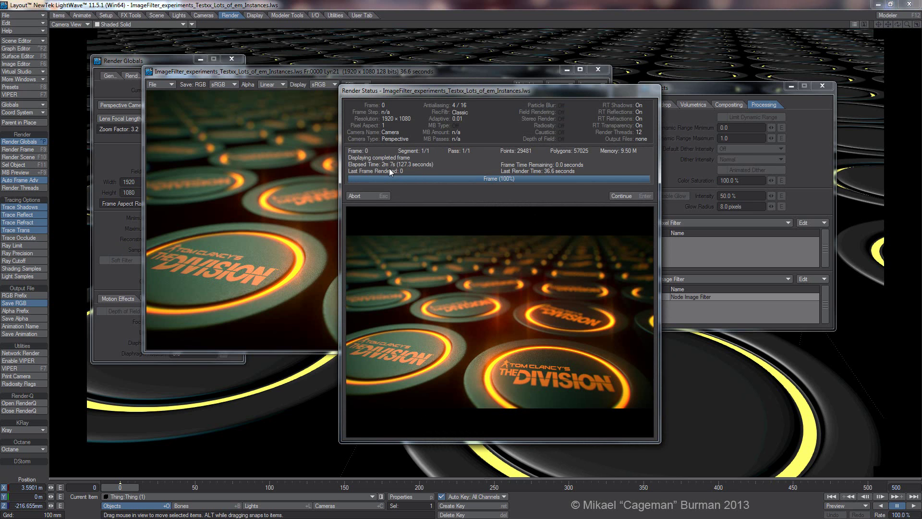
left_click(610, 195)
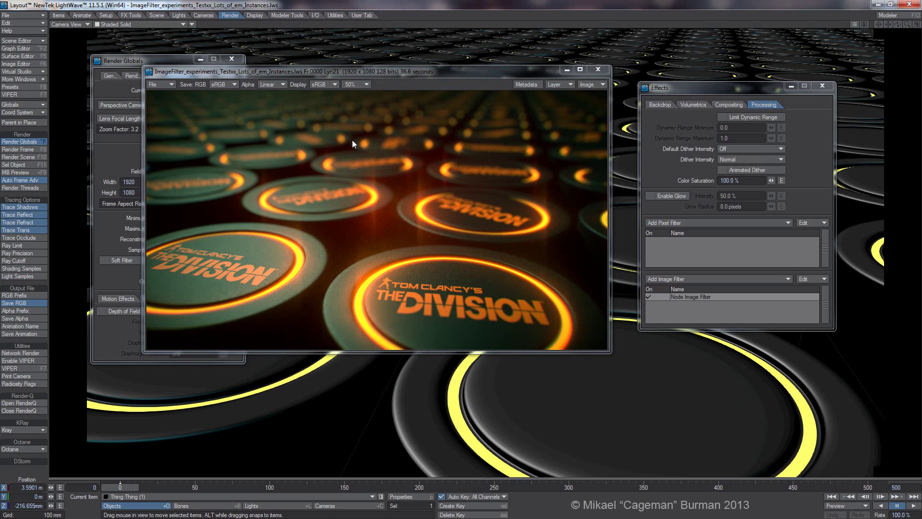
Step: Reopen the Node Image Filter network and set the Reflections node's quality to Low
double_click(679, 296)
left_click_drag(376, 166, 405, 152, "alt")
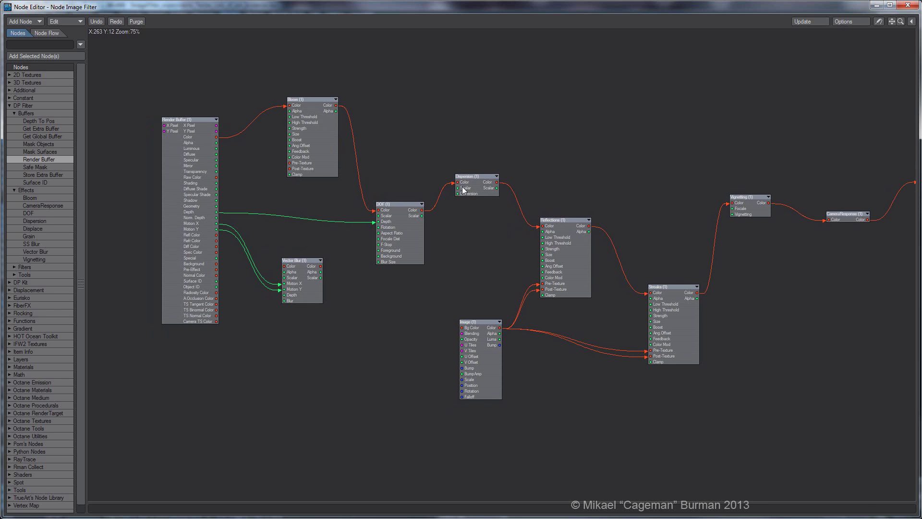
double_click(562, 245)
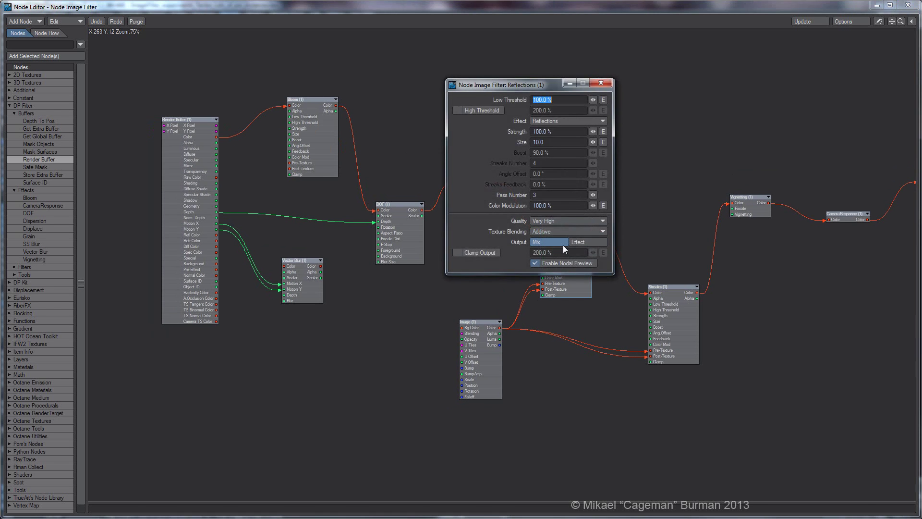
left_click(557, 221)
left_click(558, 206)
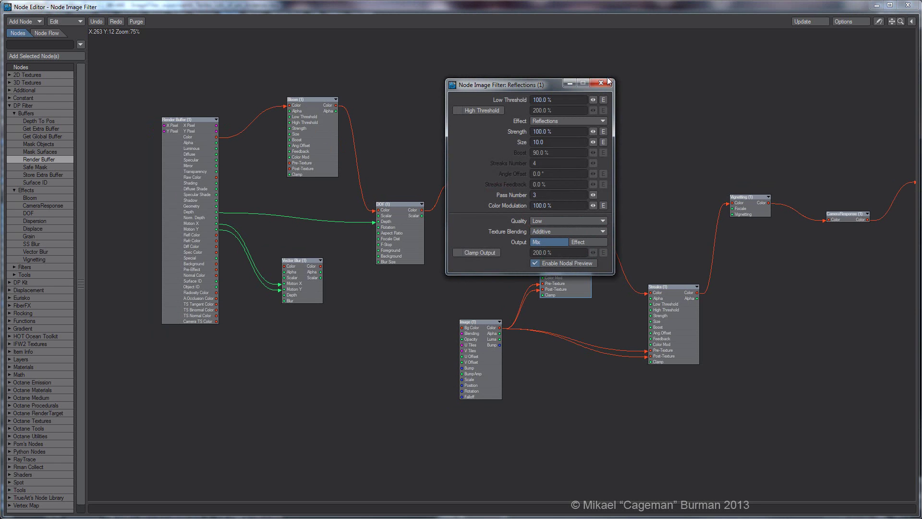
left_click(600, 83)
Step: Set the Streaks node's quality to Low and close its settings
left_click_drag(669, 172, 591, 145, "alt")
double_click(597, 277)
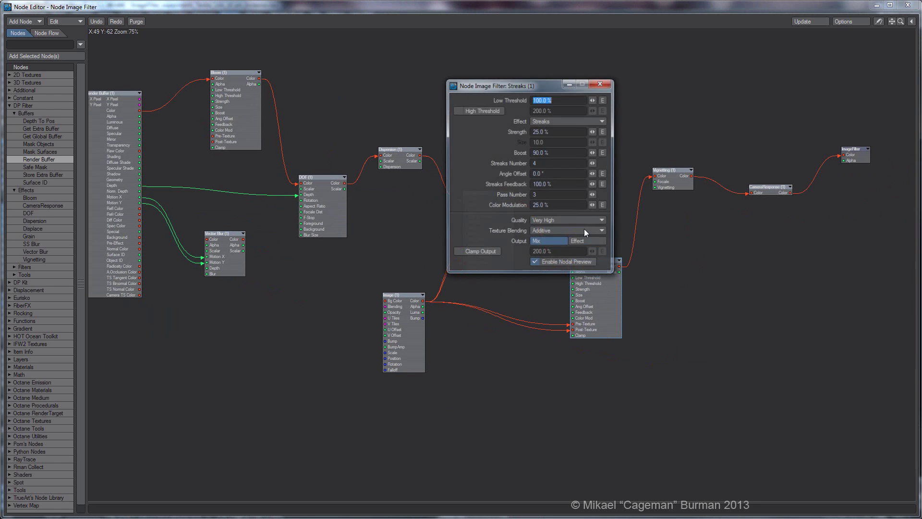
left_click(547, 222)
left_click(551, 203)
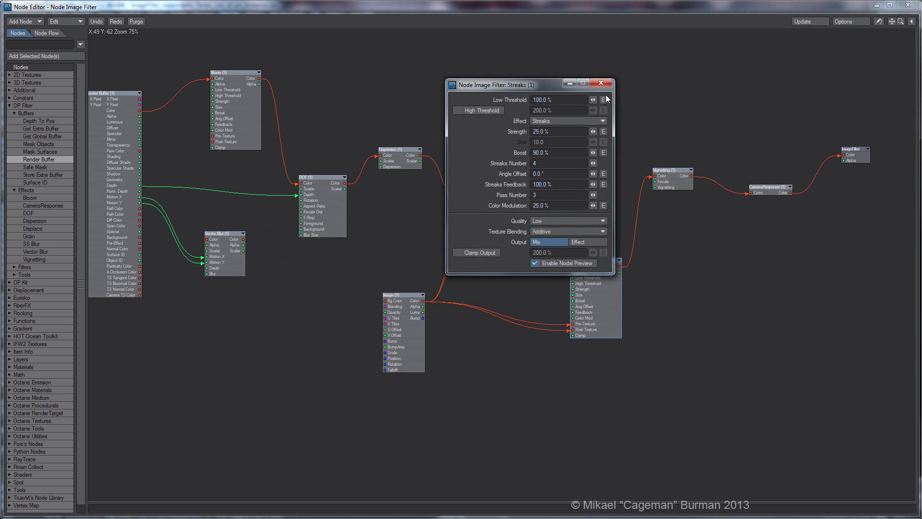
left_click(601, 83)
Step: Check the Vignetting node's settings, and move the CameraResponse node up level with the Vignetting node
left_click_drag(601, 85, 576, 185, "alt")
double_click(576, 186)
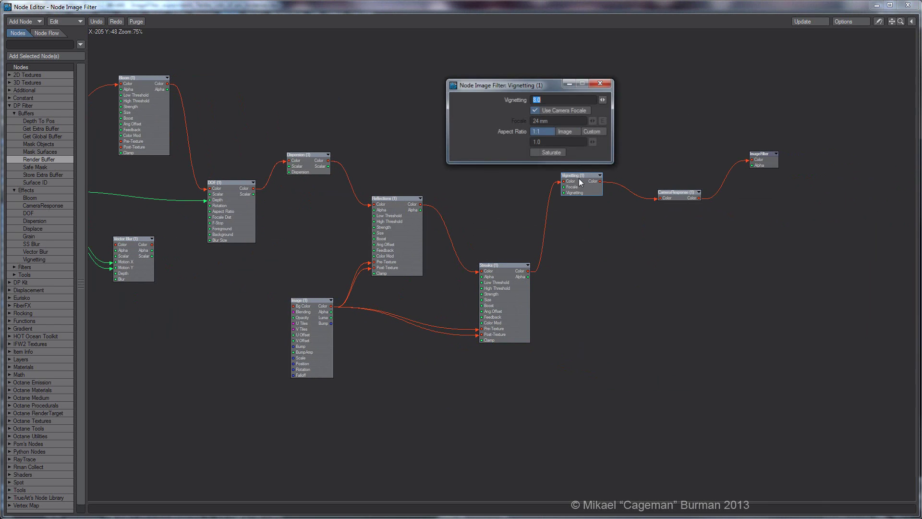
left_click(615, 79)
left_click_drag(665, 190, 662, 174)
left_click_drag(613, 280, 691, 283, "alt")
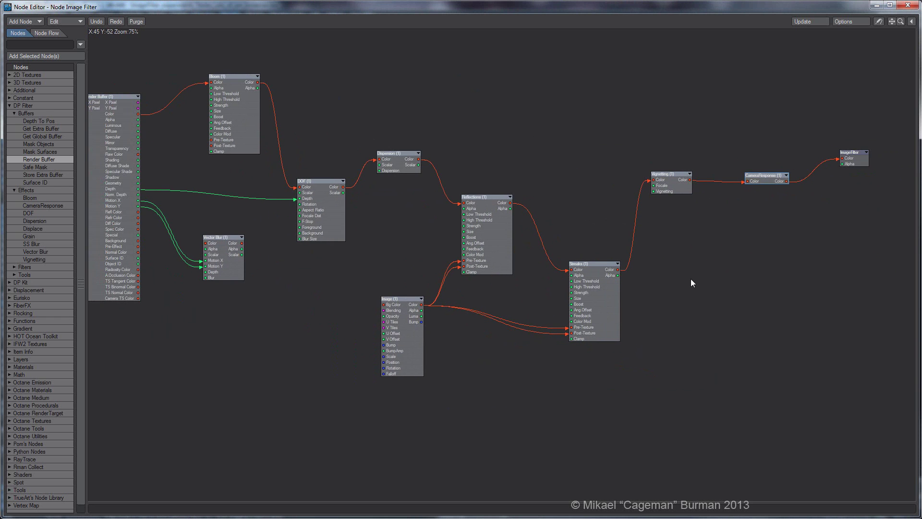
Step: Set the Bloom node's quality to Low and close its settings
double_click(237, 119)
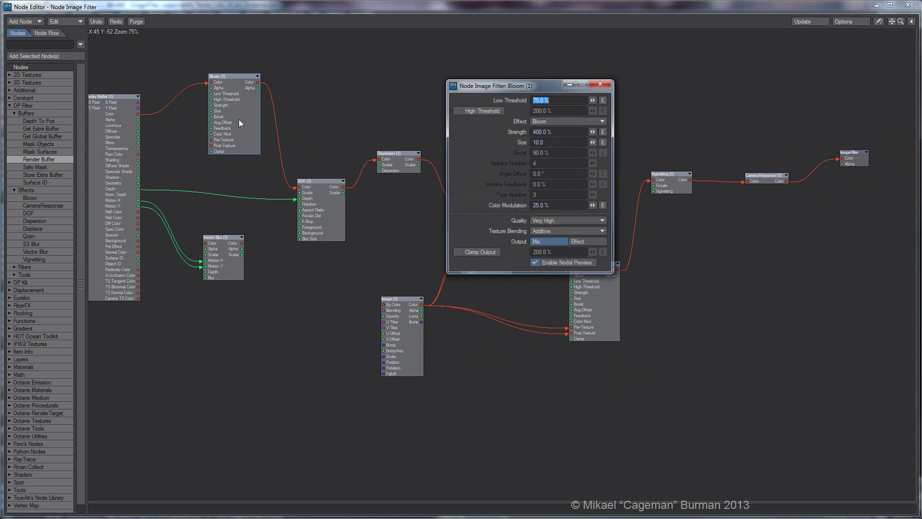
left_click(554, 221)
left_click(554, 207)
left_click(601, 83)
Step: Check the quality setting of the DOF node, and close its settings and the node network
left_click_drag(414, 116, 487, 120, "alt")
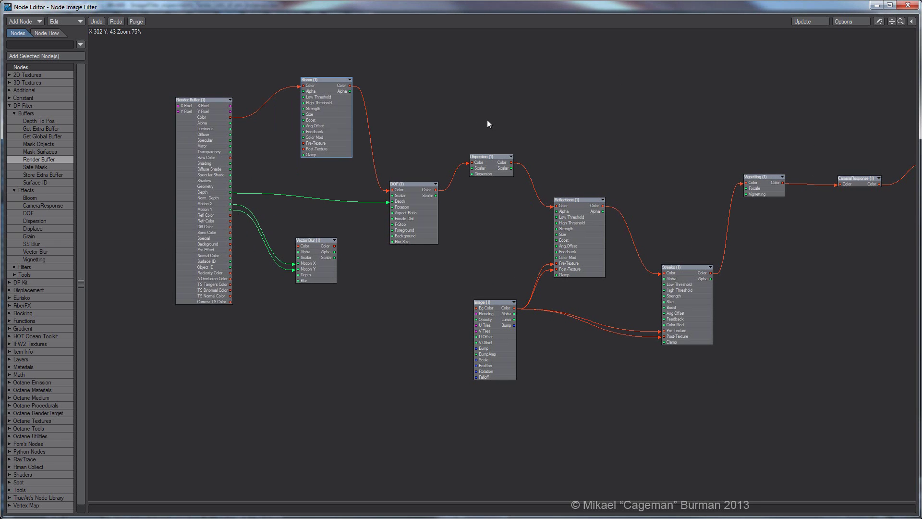
double_click(407, 198)
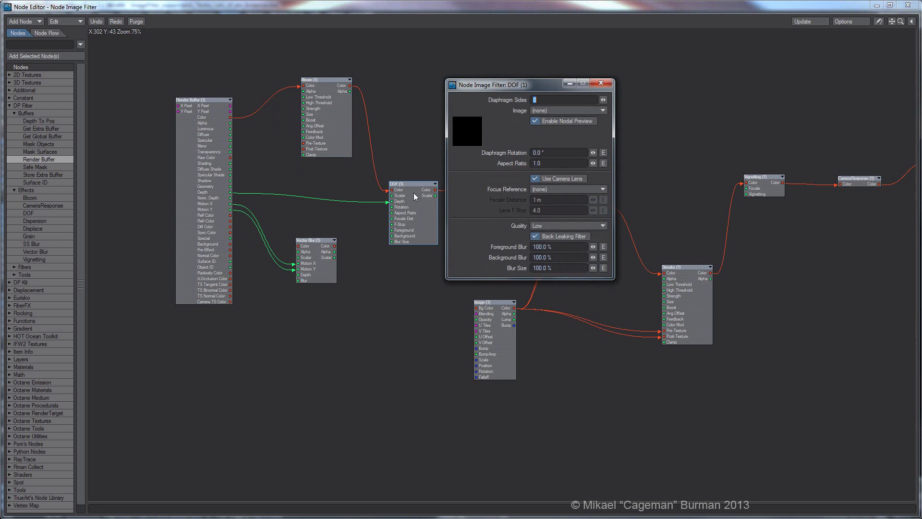
left_click(600, 84)
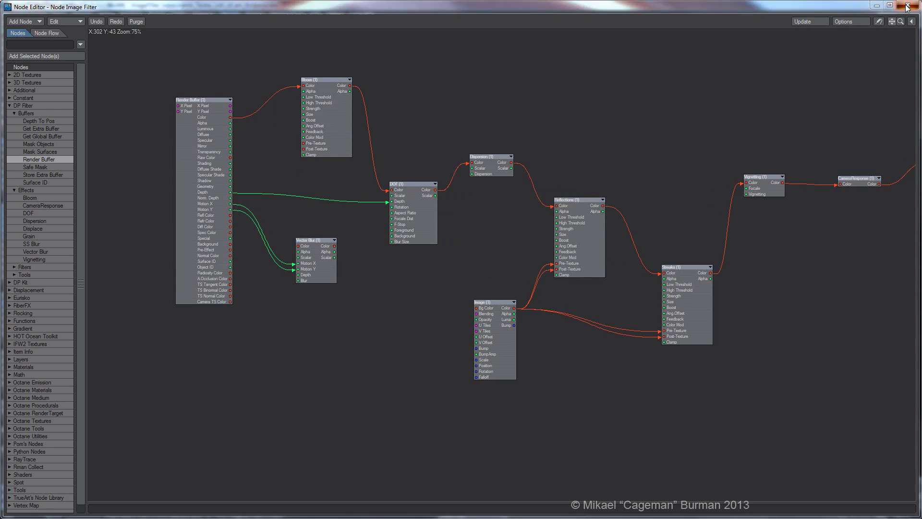
left_click(906, 6)
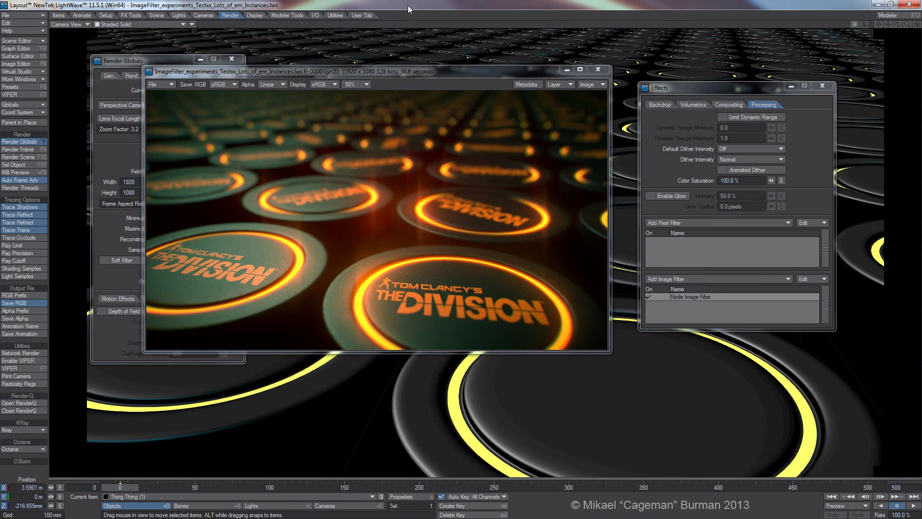
Step: Render the current frame with the reduced effect quality and inspect the image at 100 % in an enlarged render window
key("F9")
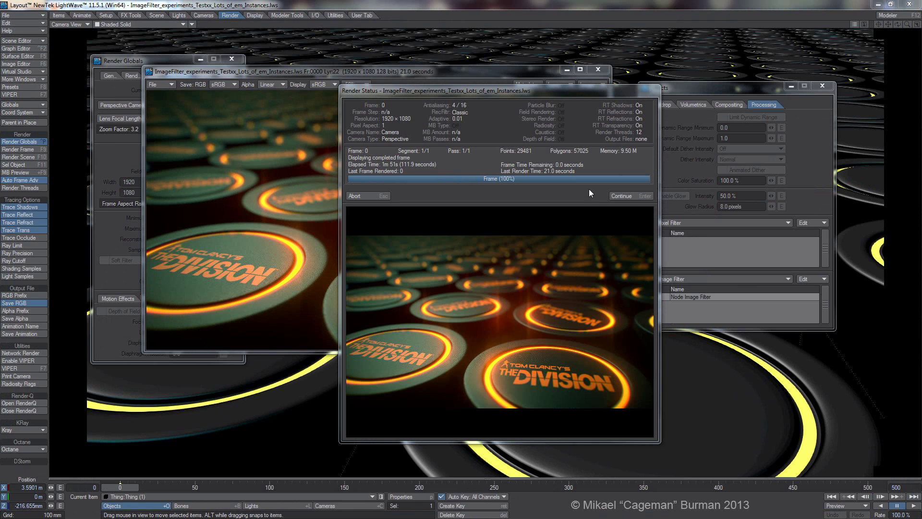
left_click(621, 196)
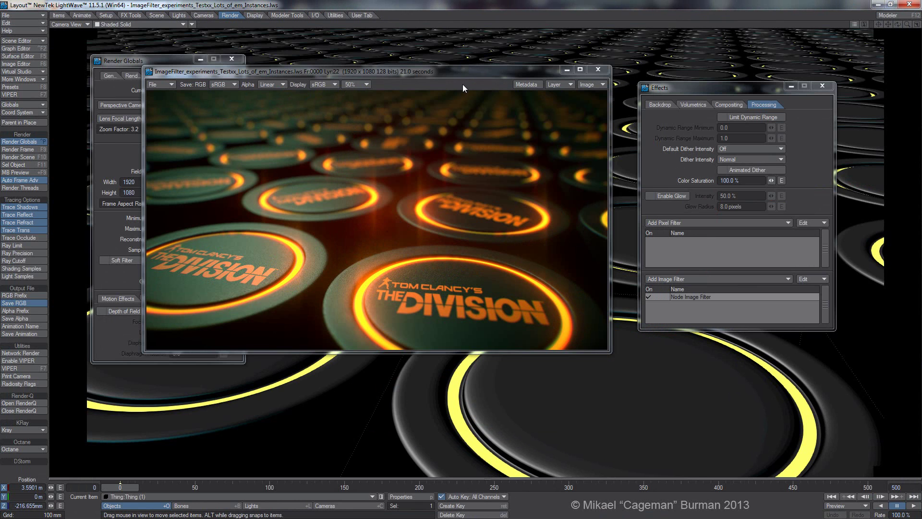
left_click(345, 85)
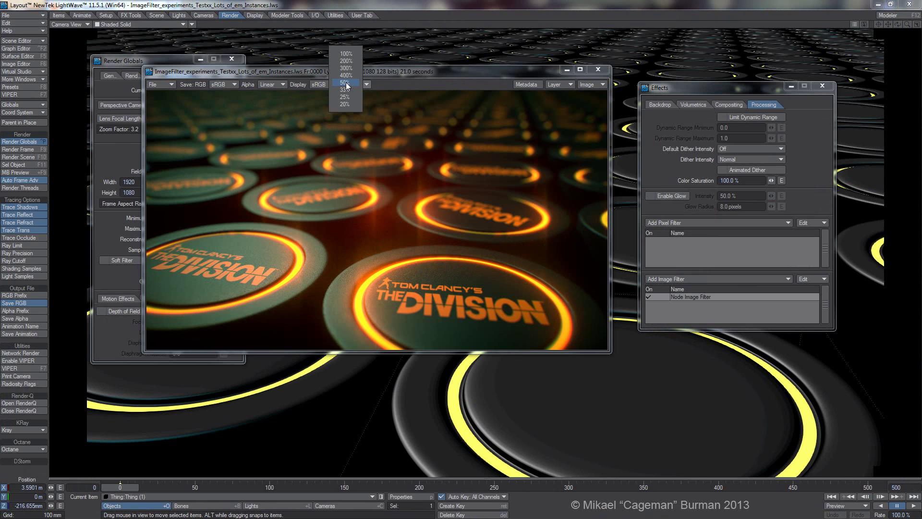
left_click(346, 54)
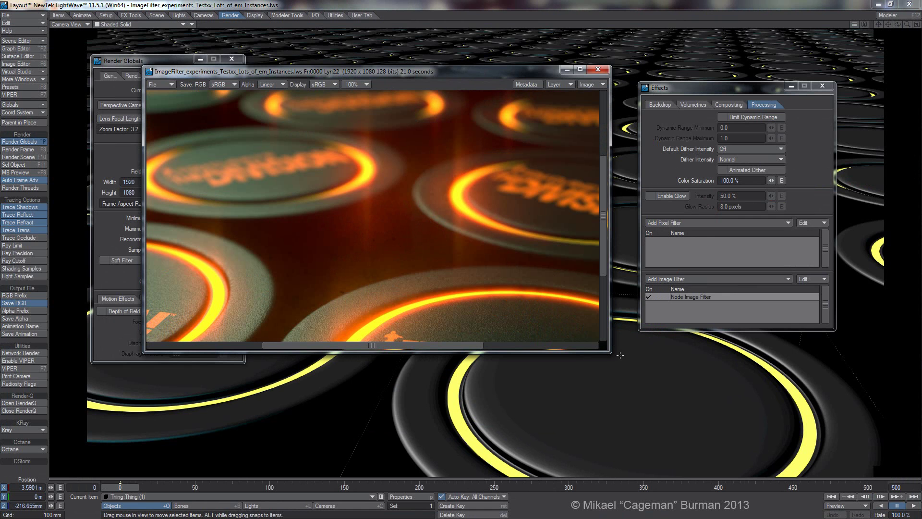
left_click_drag(611, 354, 806, 494)
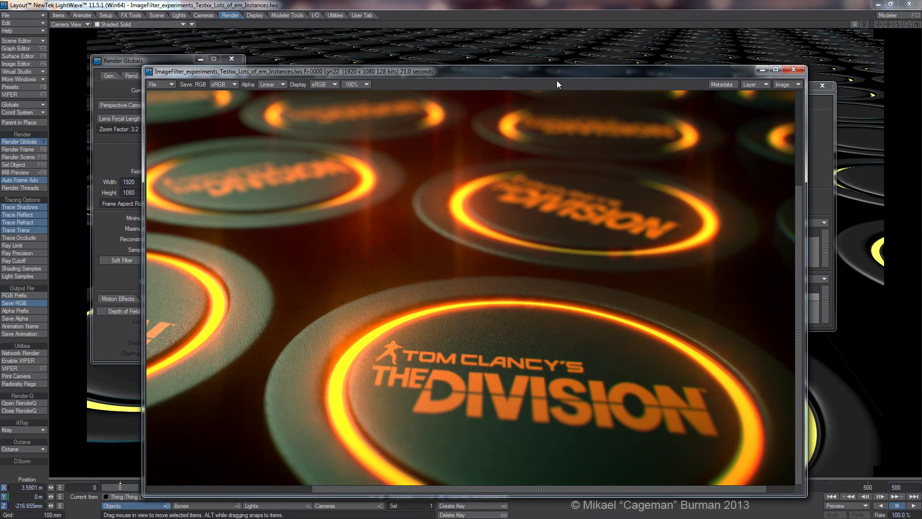
left_click_drag(554, 71, 542, 26)
left_click_drag(431, 126, 435, 192)
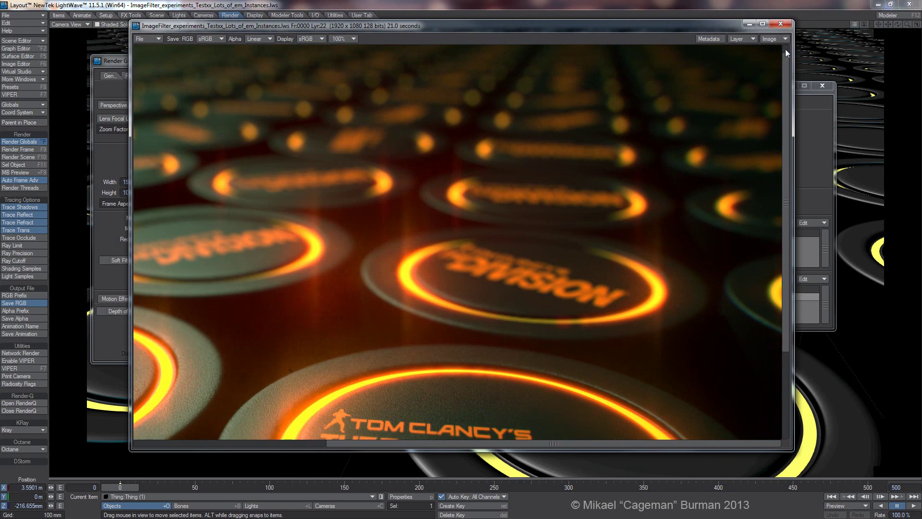
Step: Switch the render window to the earlier render, layer 21, inspect it for comparison, and close the window
left_click(743, 39)
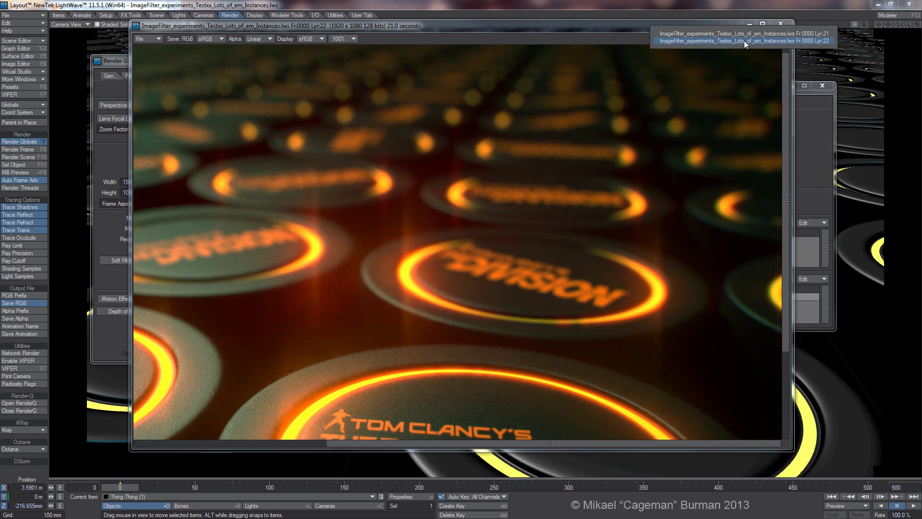
left_click(745, 34)
left_click_drag(559, 145, 570, 150)
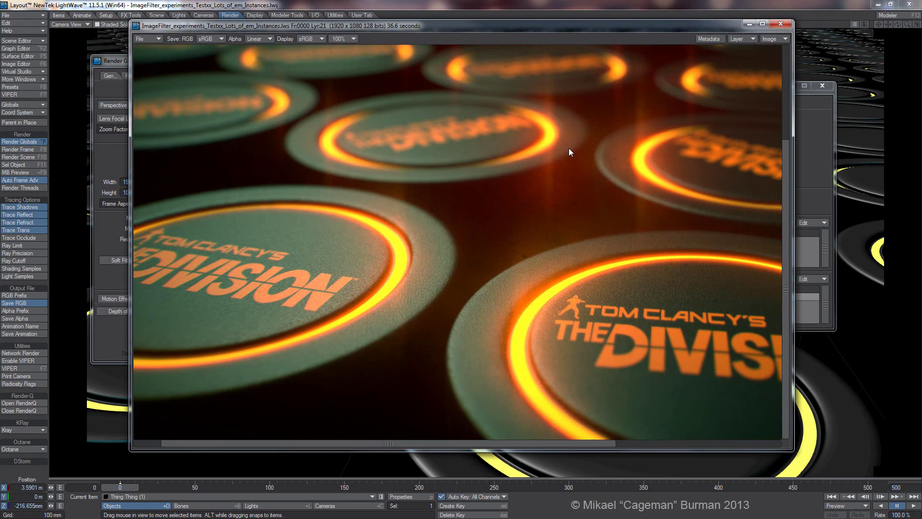
left_click_drag(463, 133, 458, 170)
left_click_drag(656, 100, 459, 155)
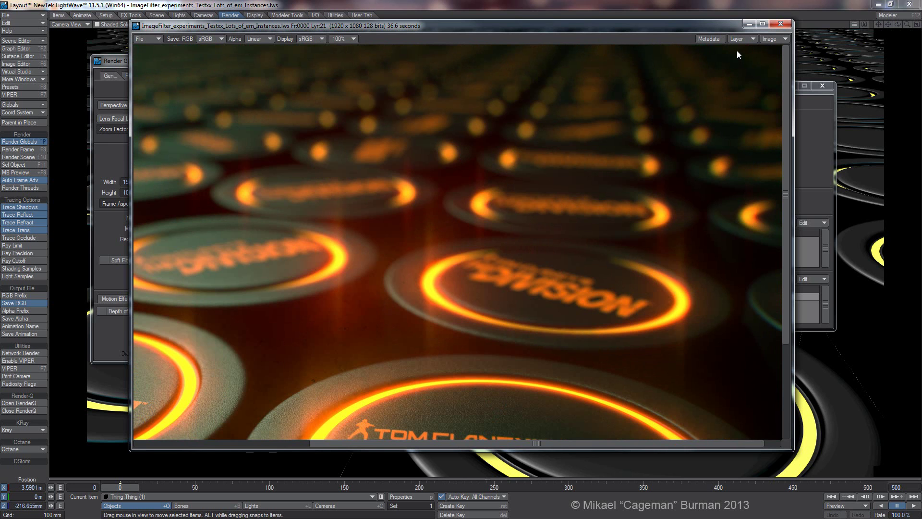
left_click(779, 25)
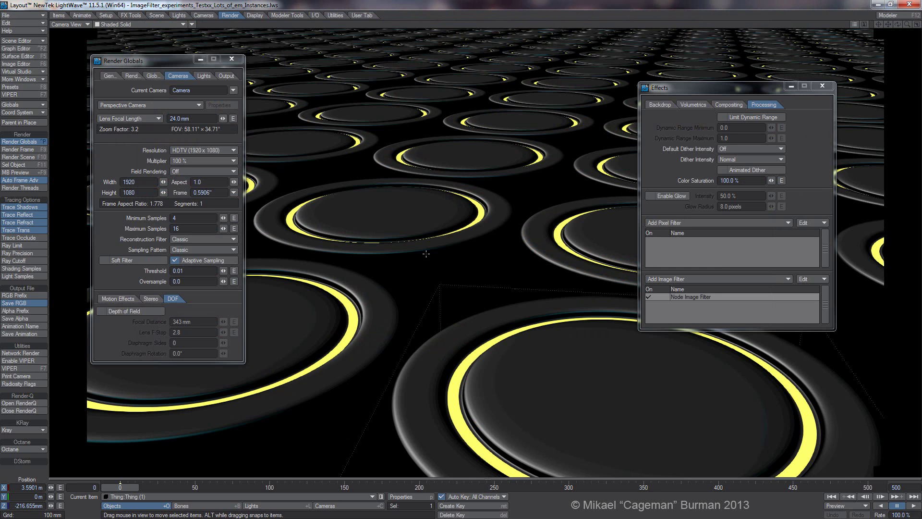